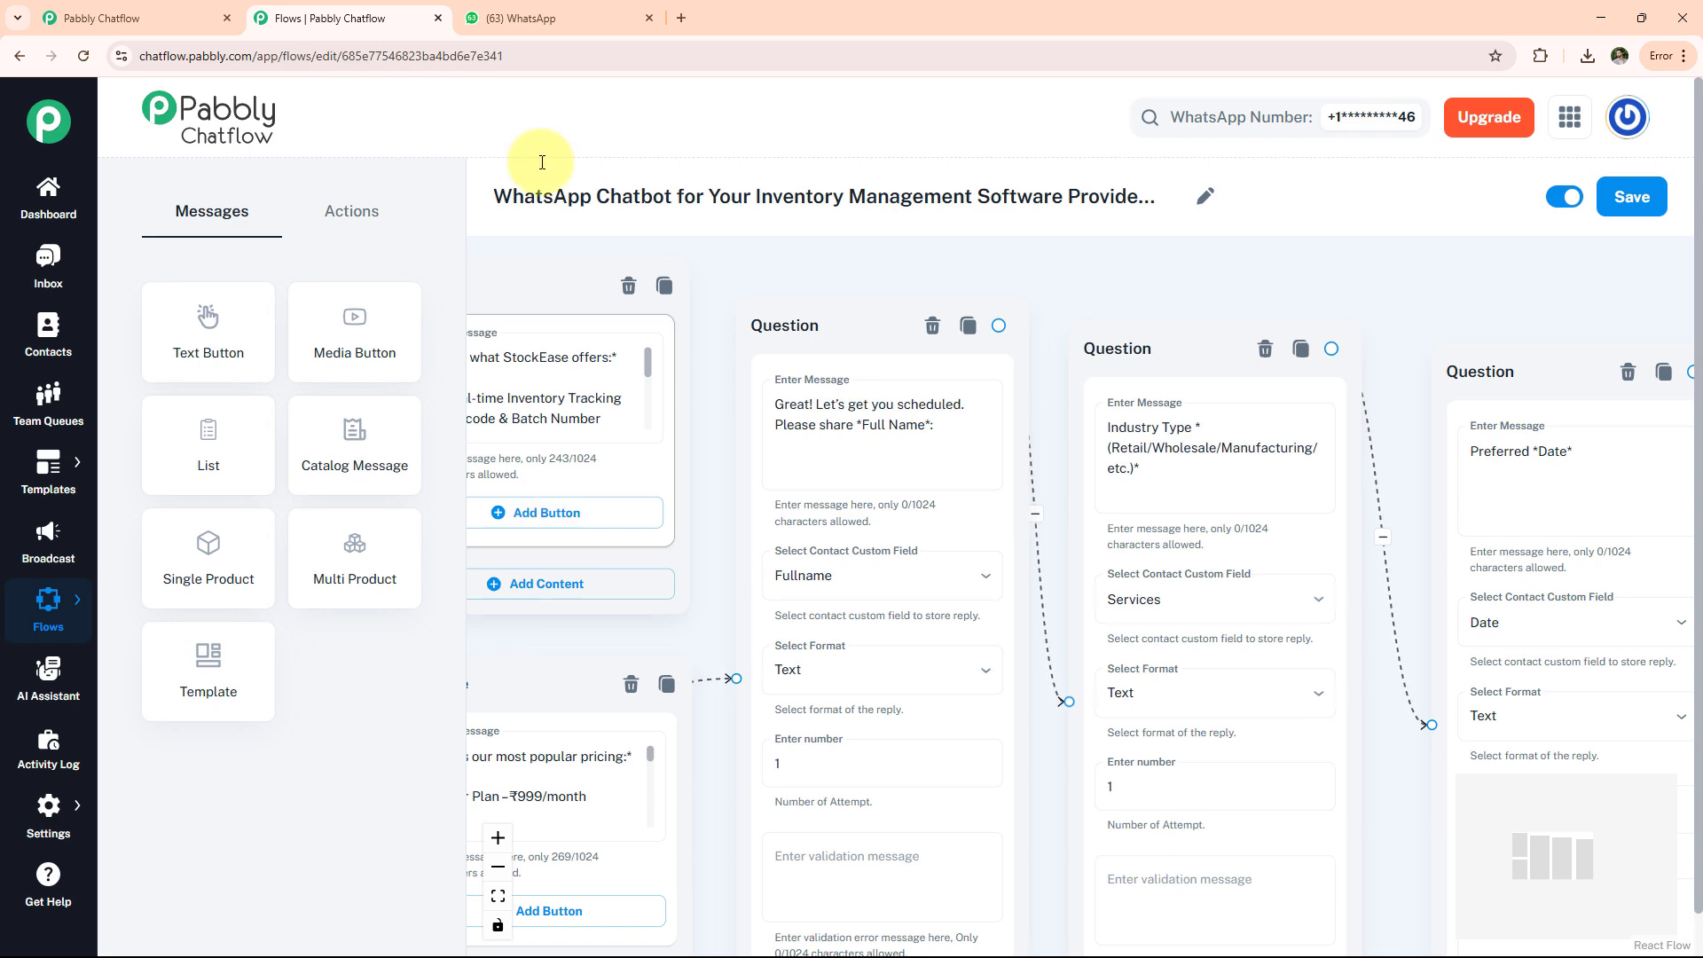
Step: Switch to WhatsApp and send the business chatbot the message "I want to book a demo"
click(544, 16)
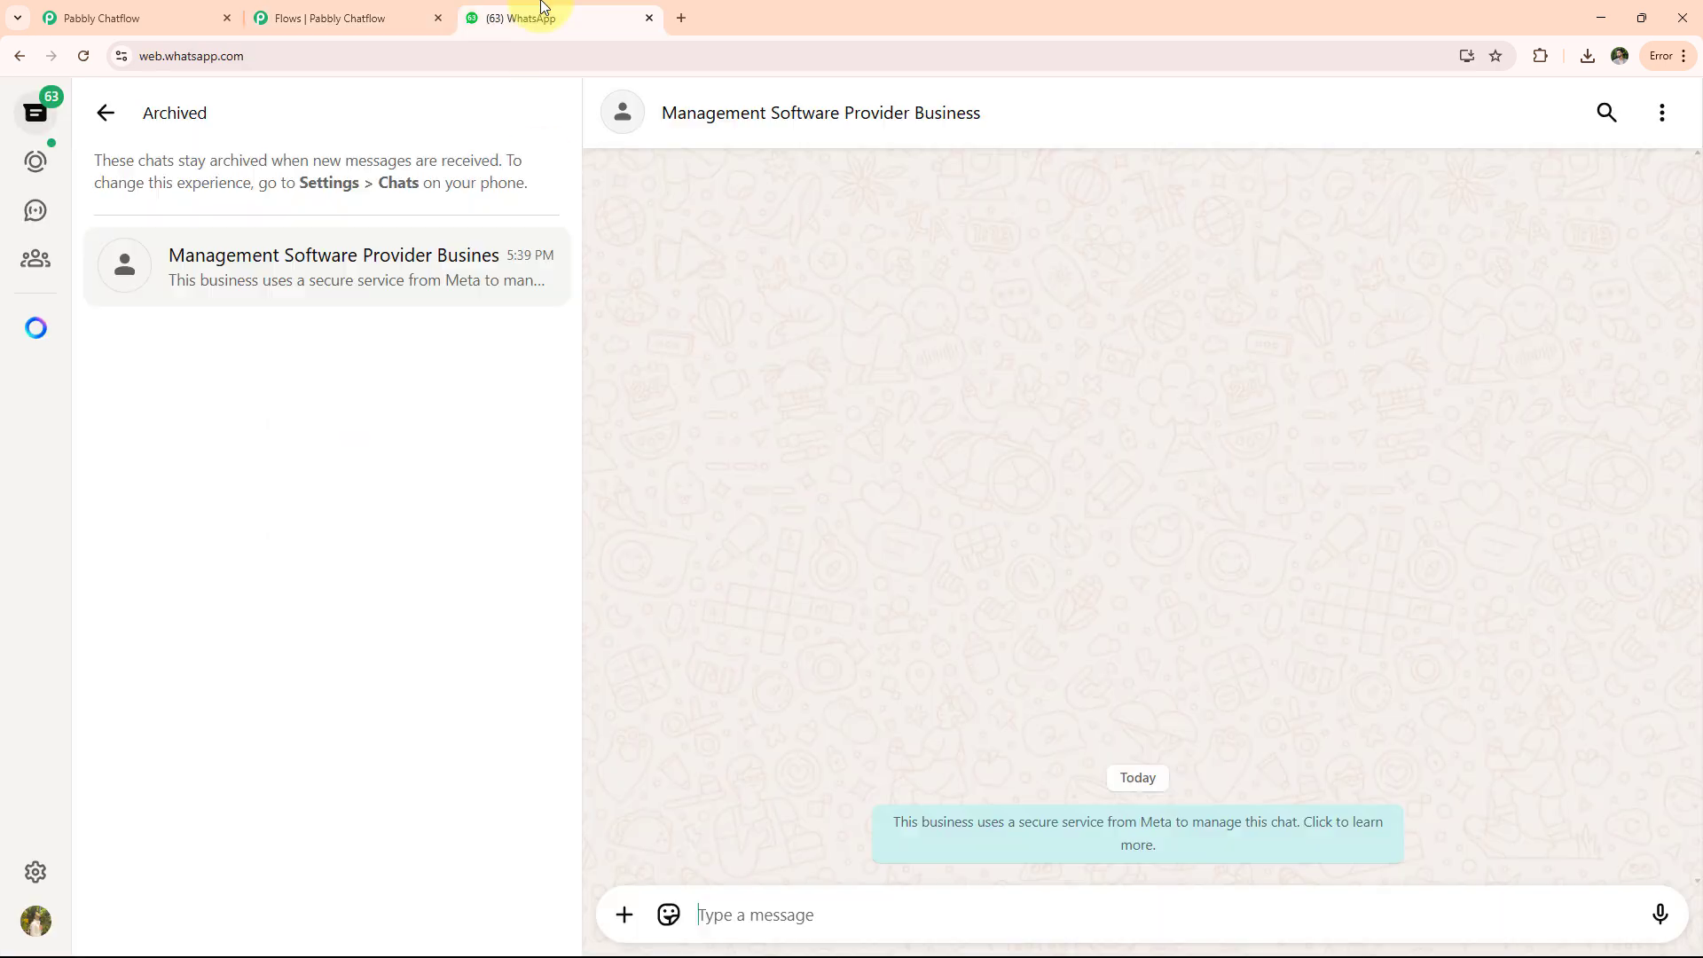
click(945, 906)
text(I want to book a demo)
key(Return)
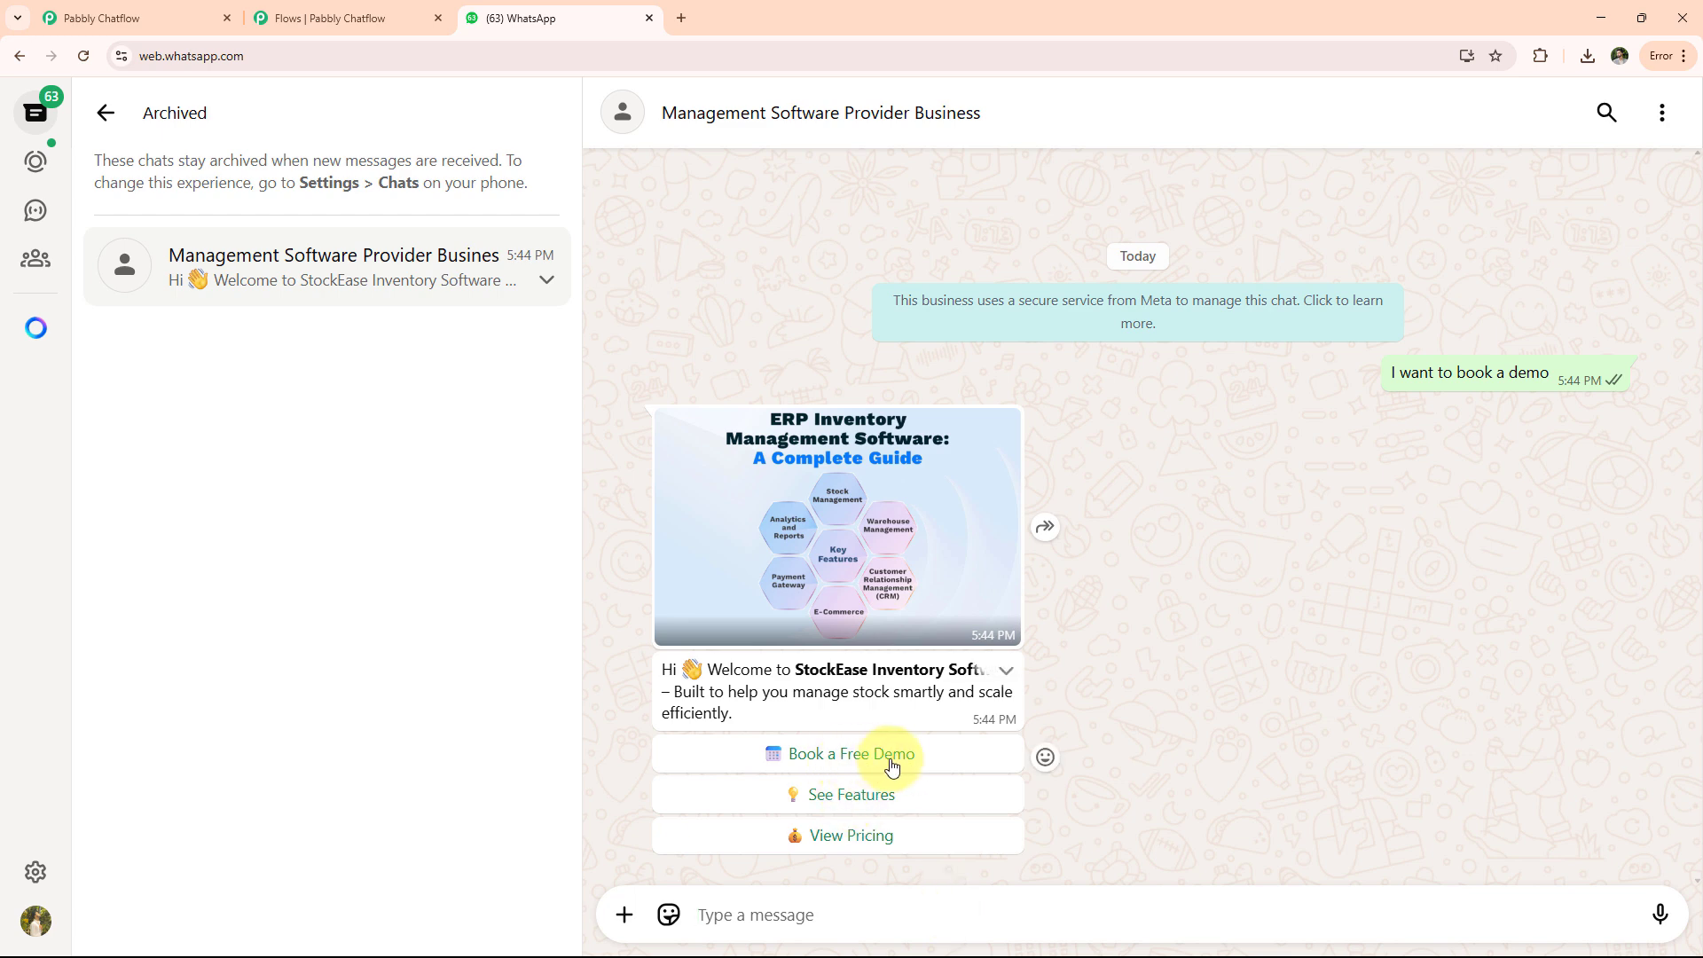
Step: Request View Pricing and See Features from the chatbot's welcome message options
click(856, 841)
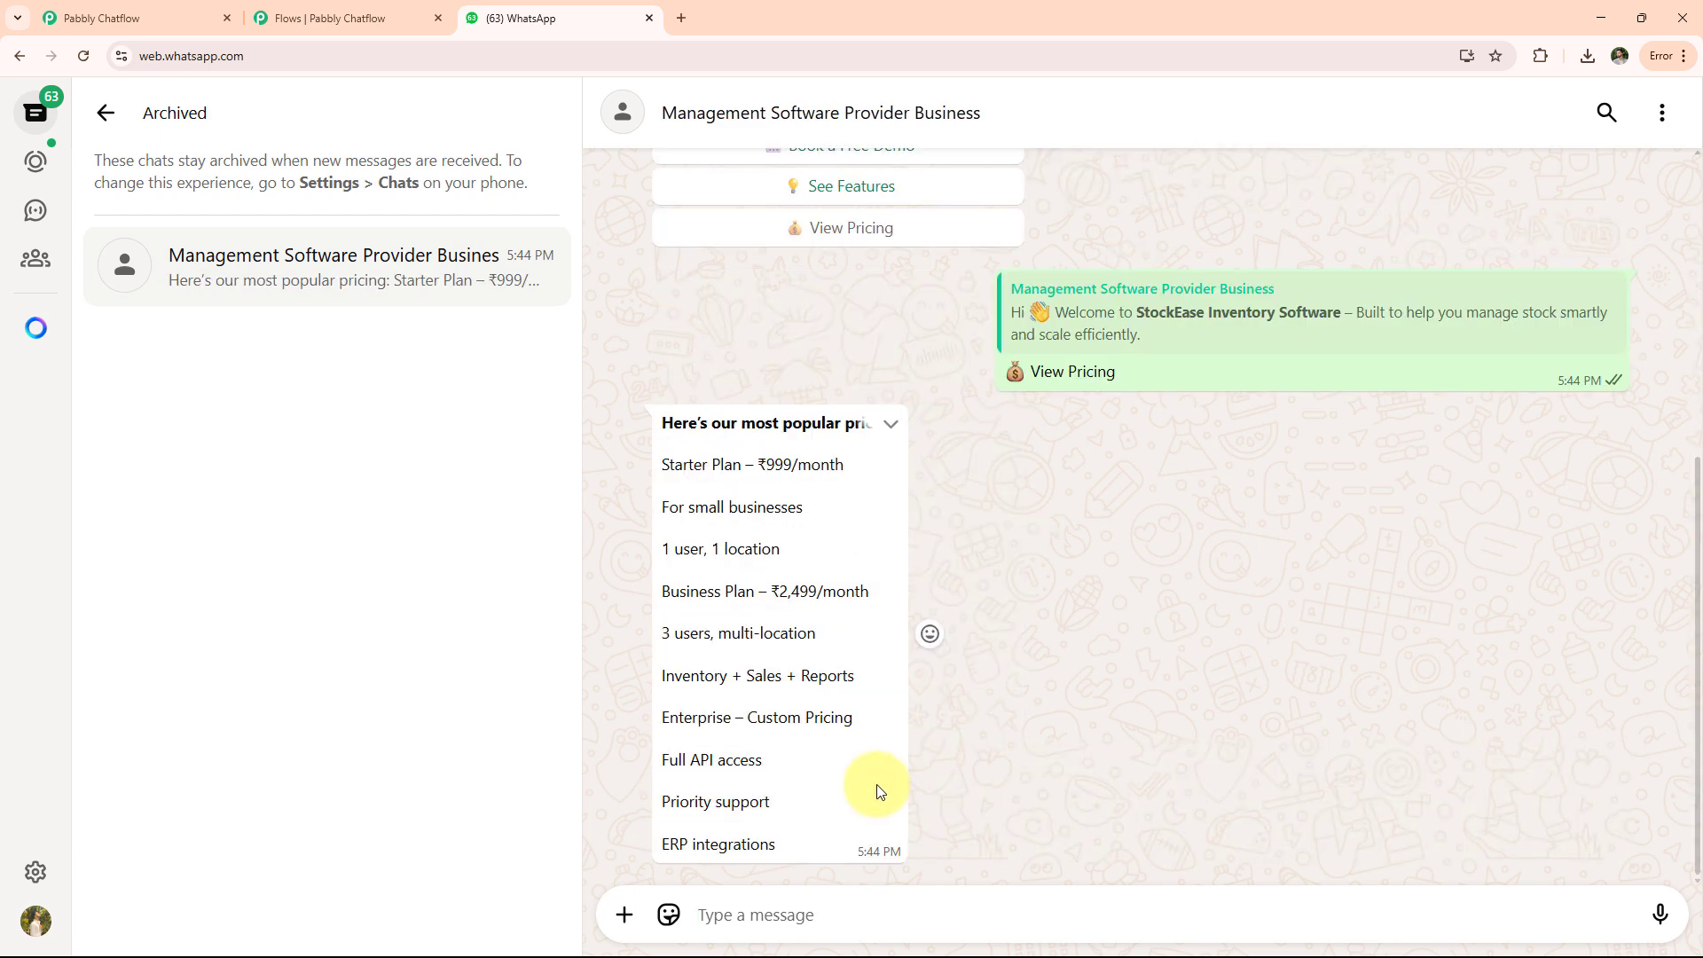
scroll(878, 790, up, 3)
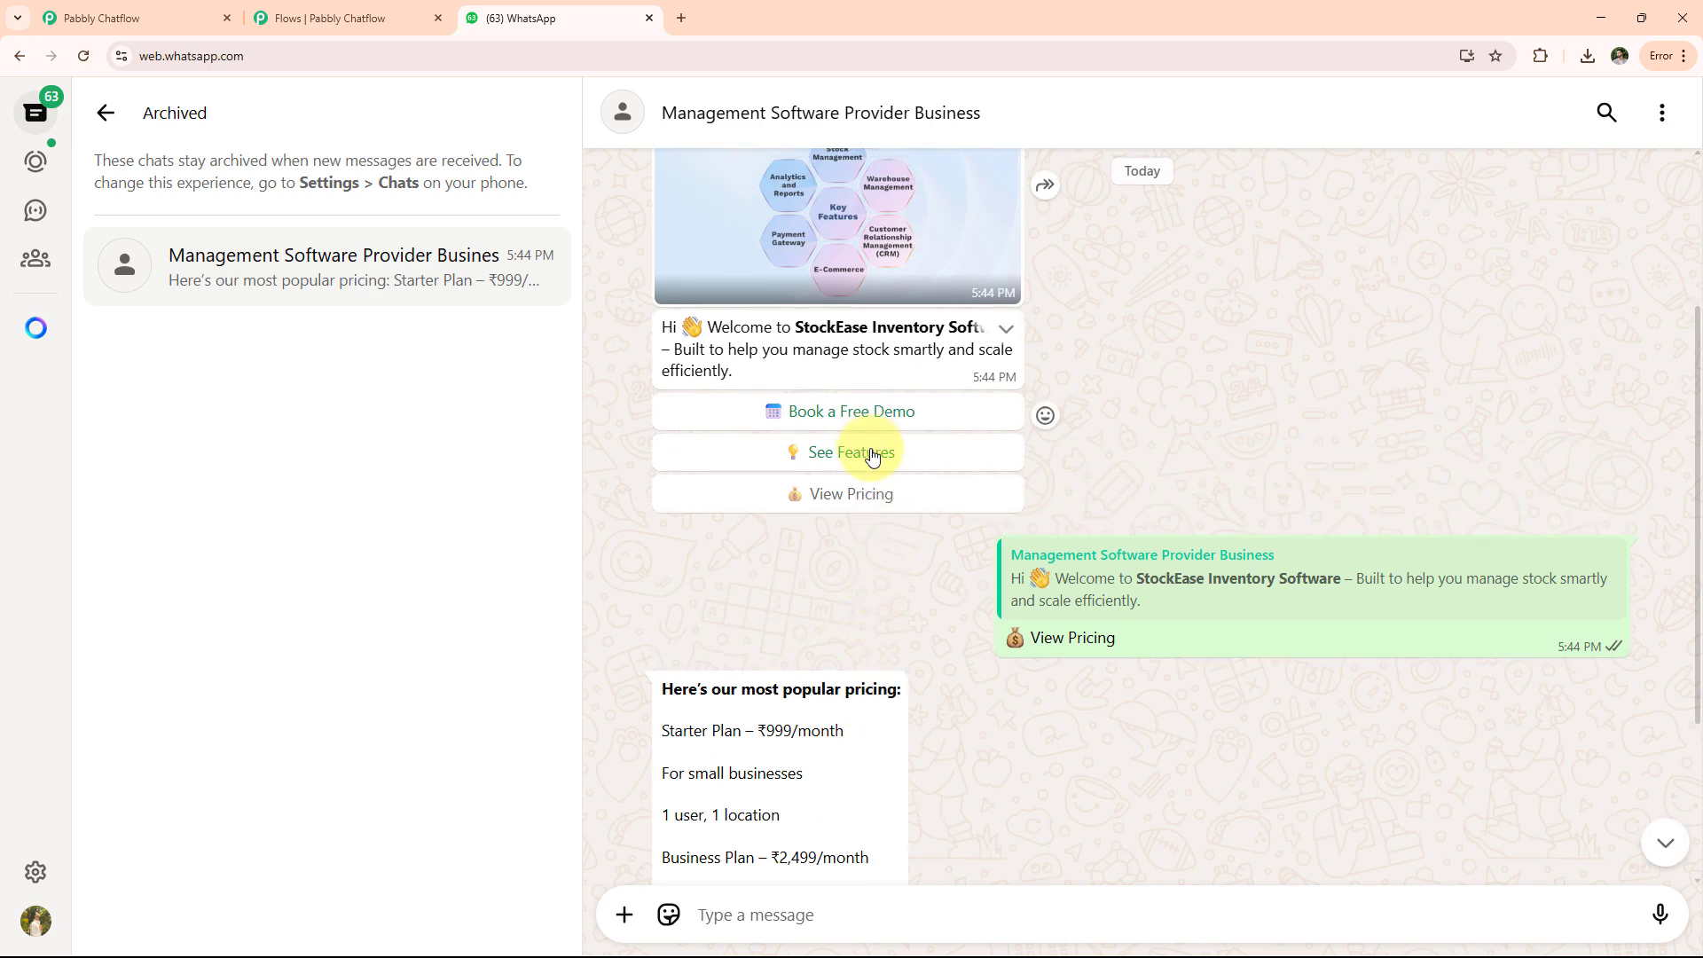
click(874, 455)
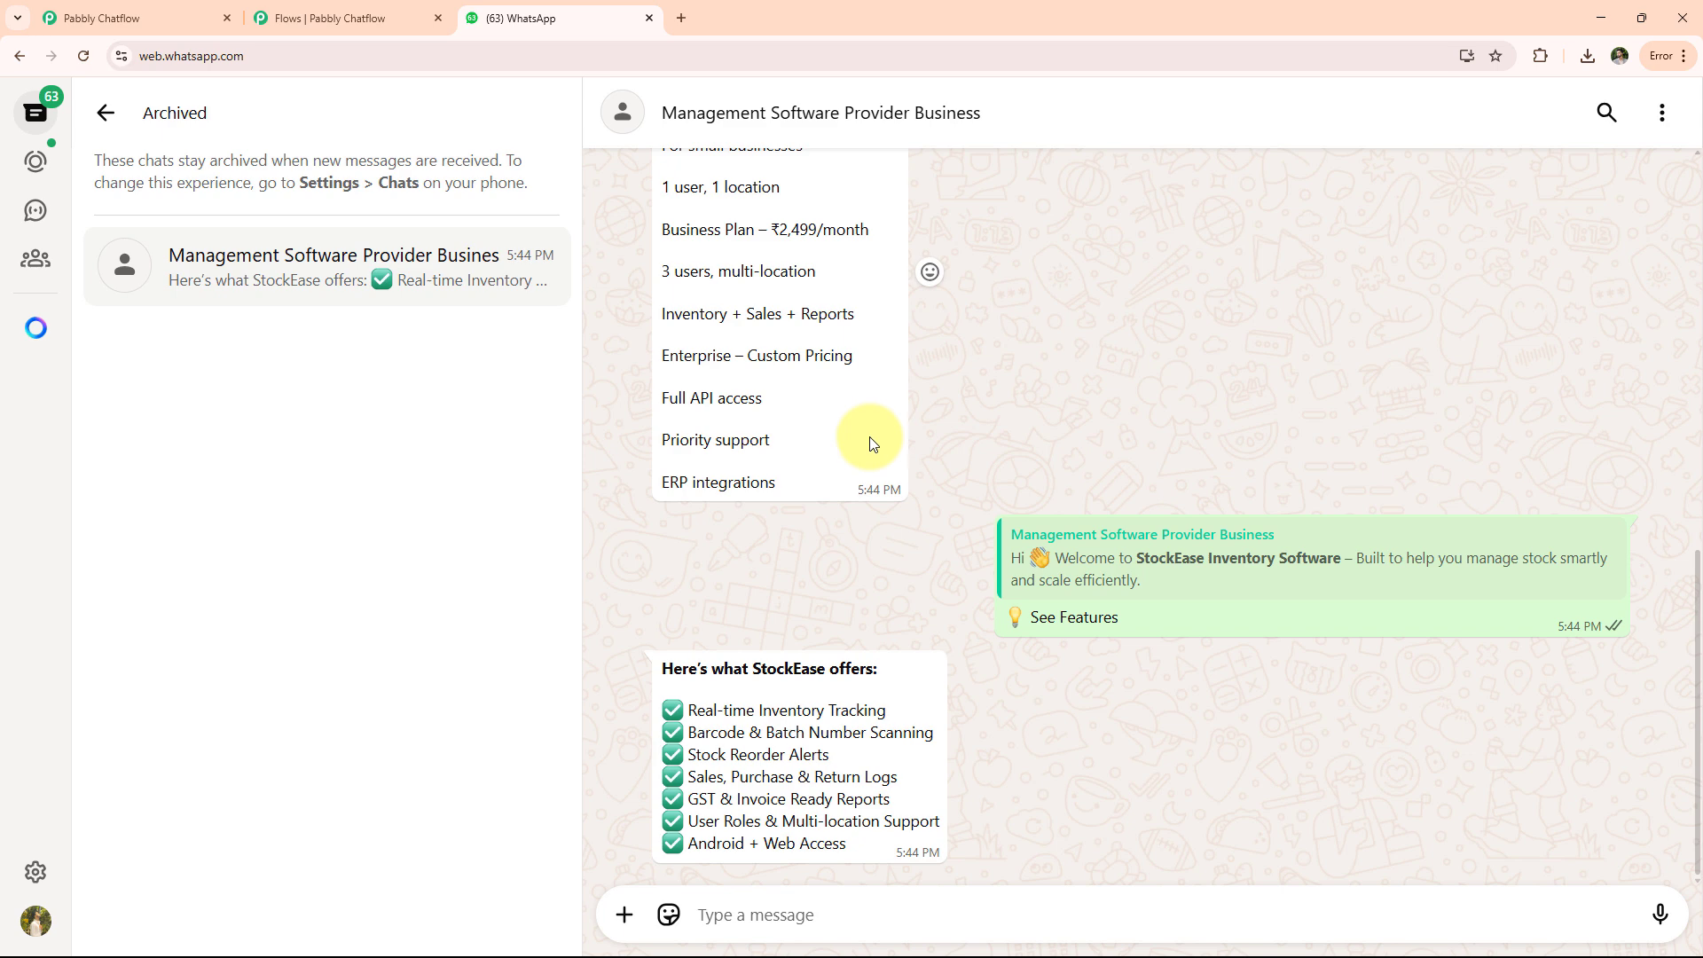
scroll(869, 437, up, 5)
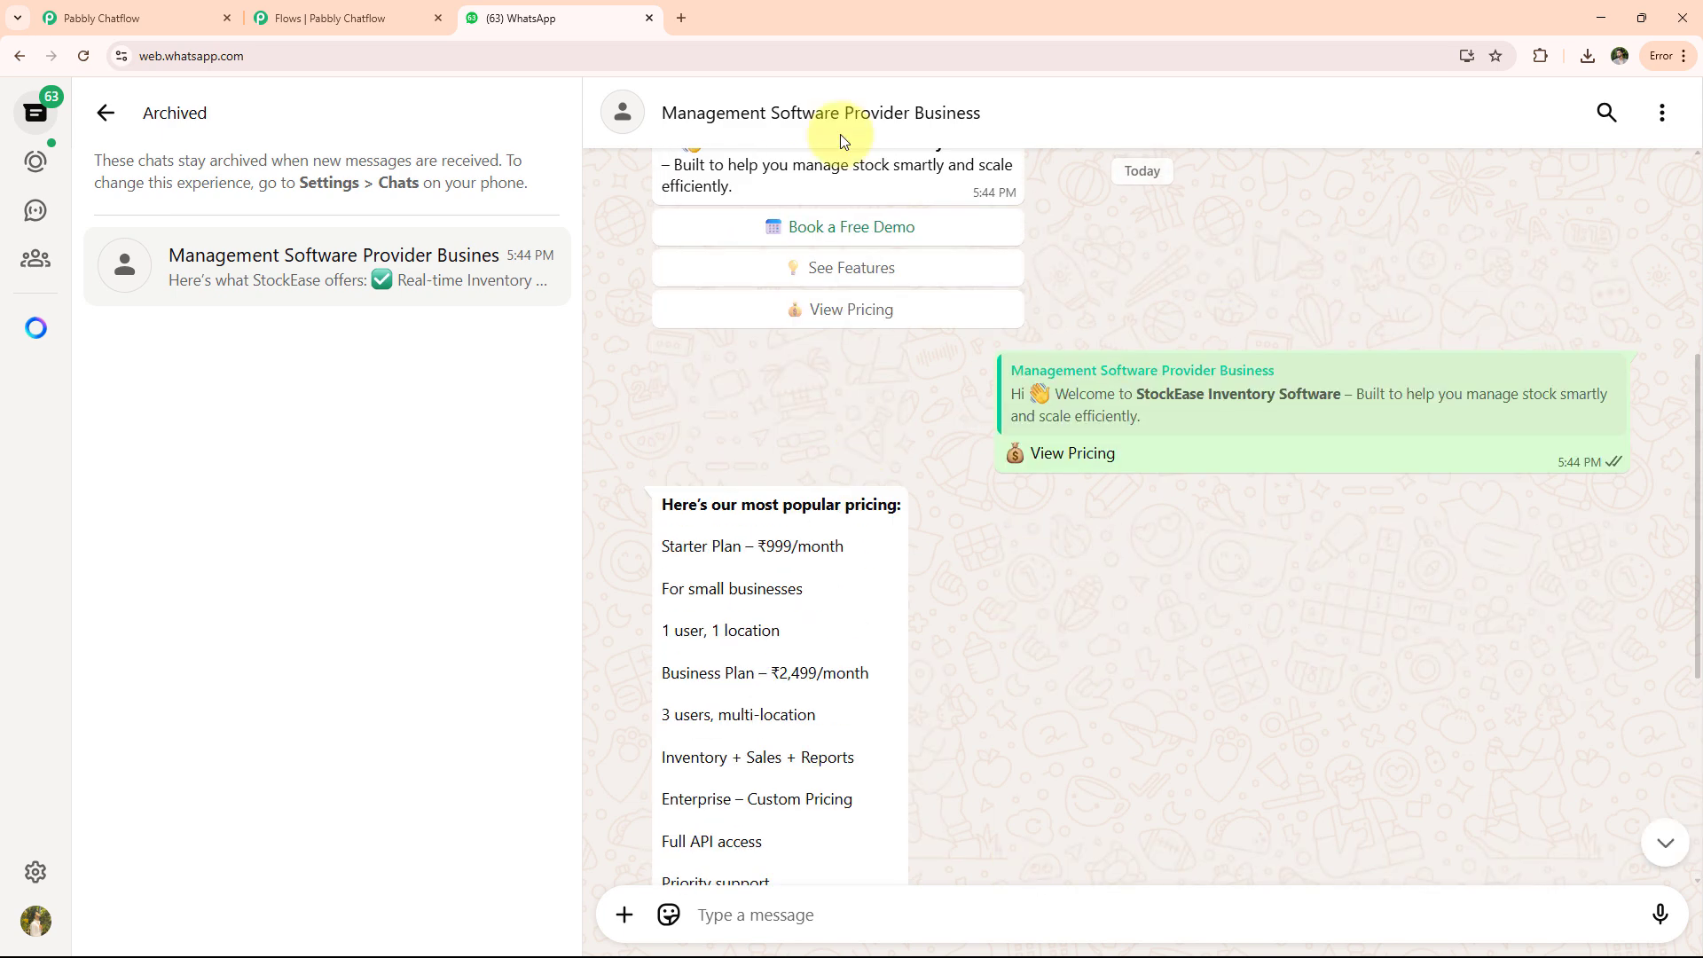
Step: Choose Book a Free Demo in the welcome message, replying with the full name and Retail as the industry type
click(843, 232)
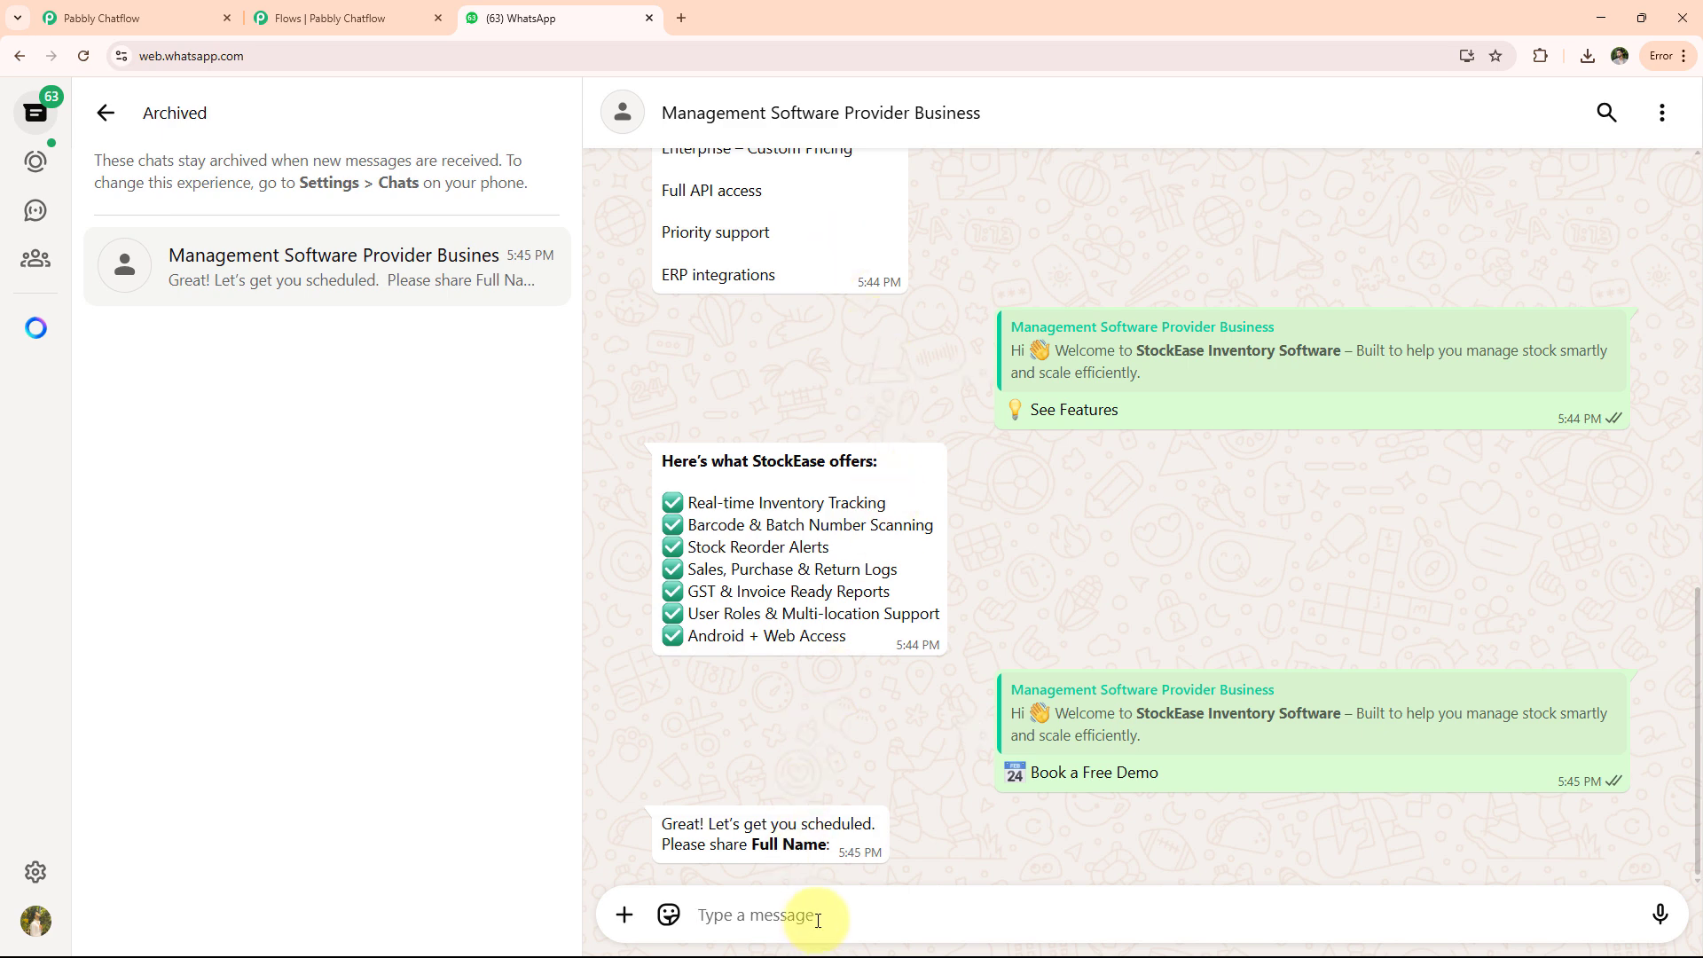
text(Test User)
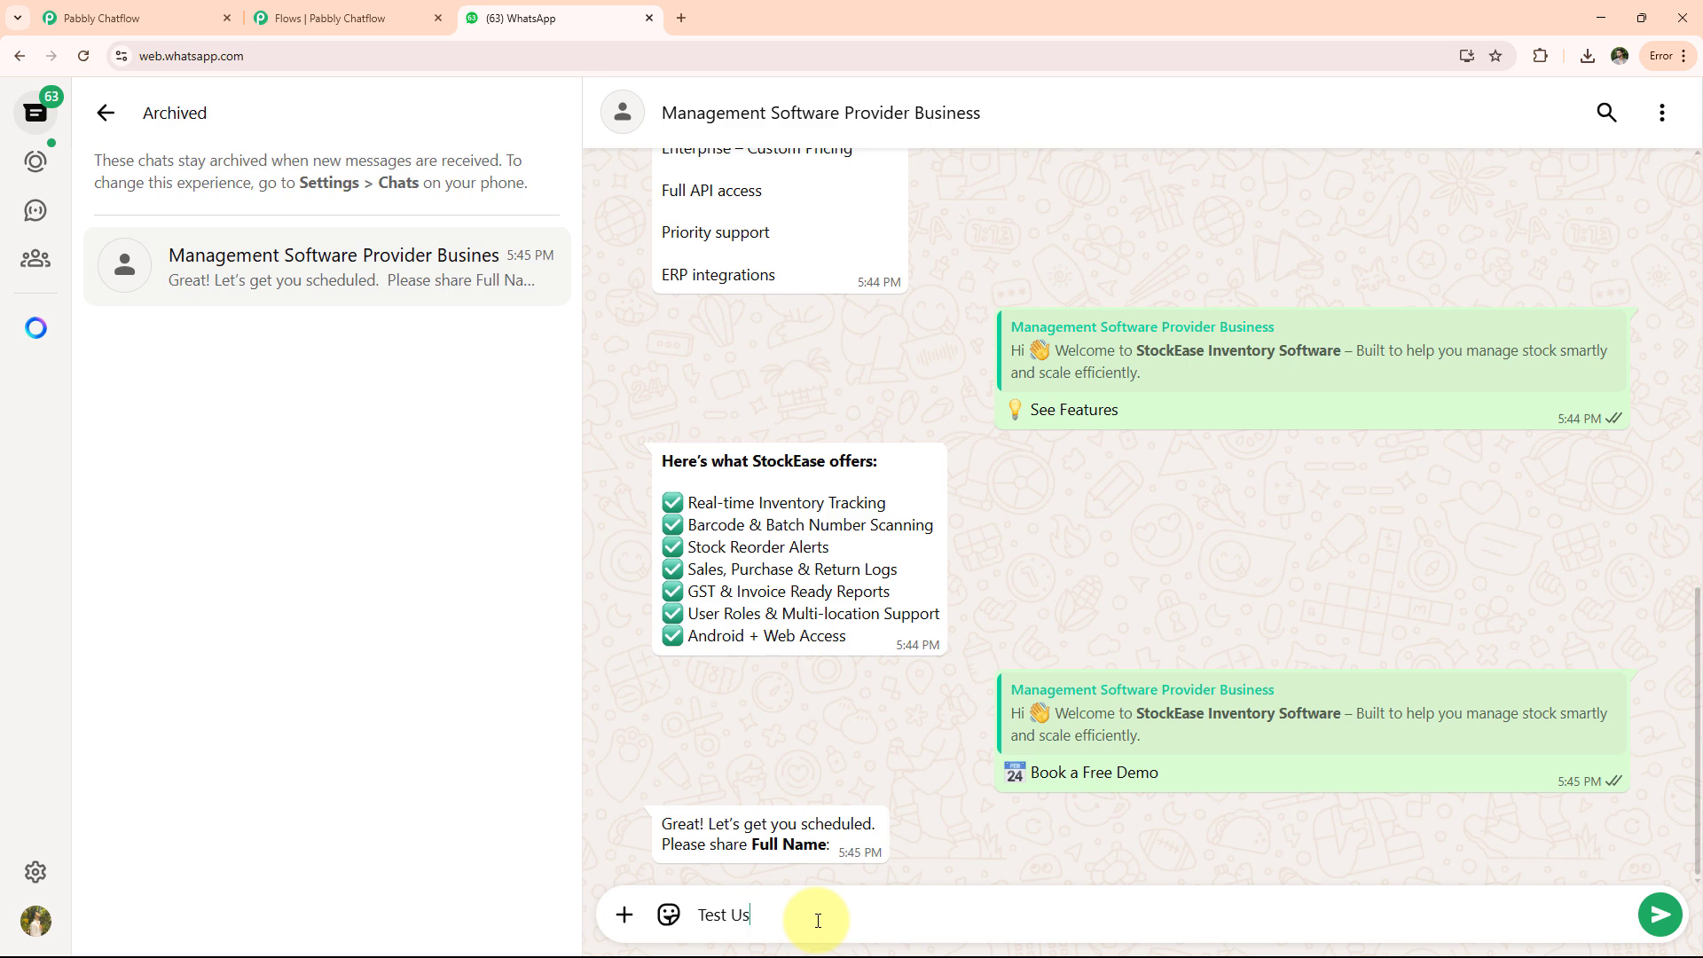
key(Return)
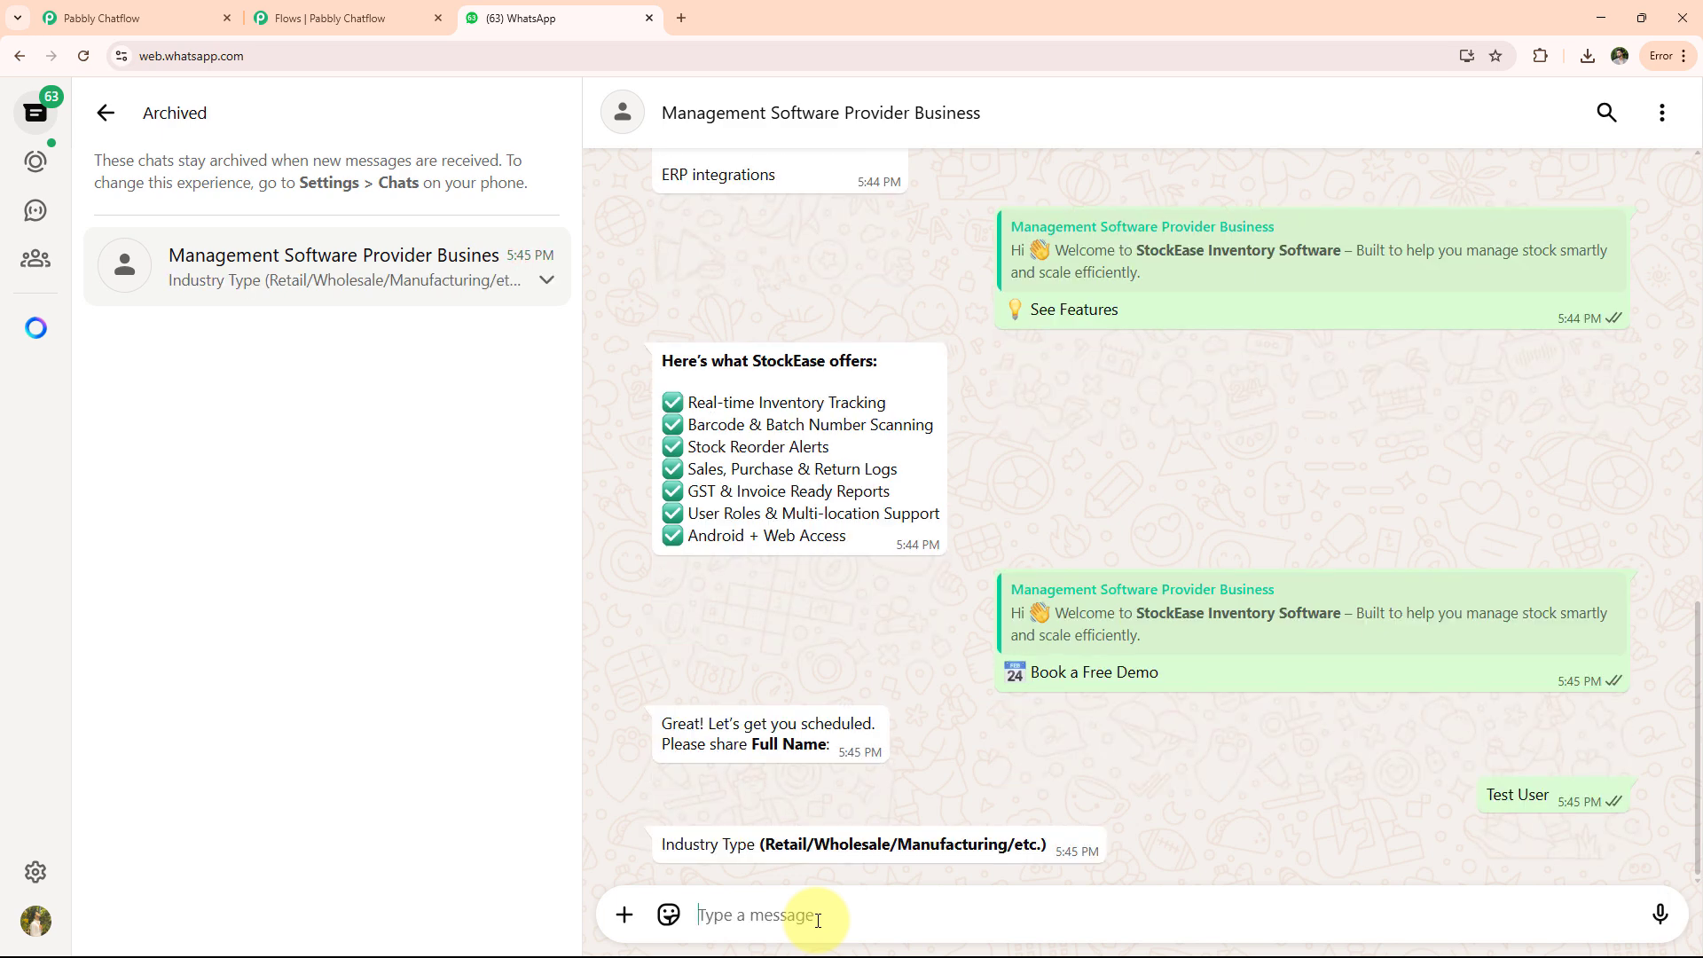
text(Retail)
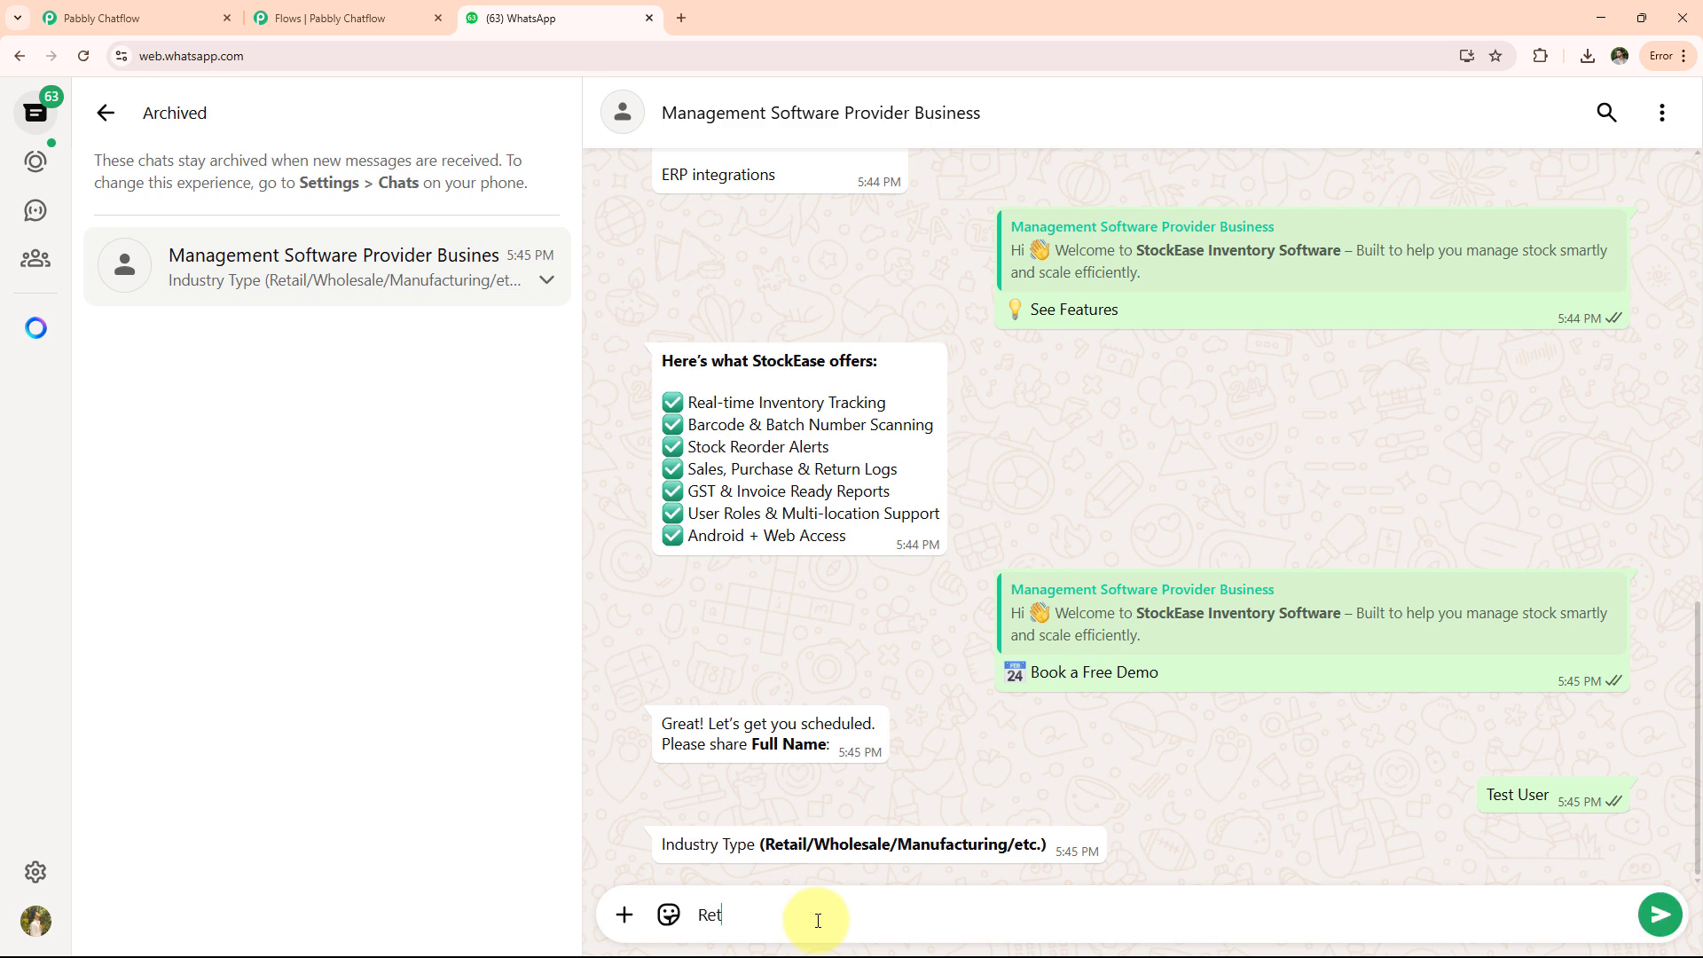
key(Return)
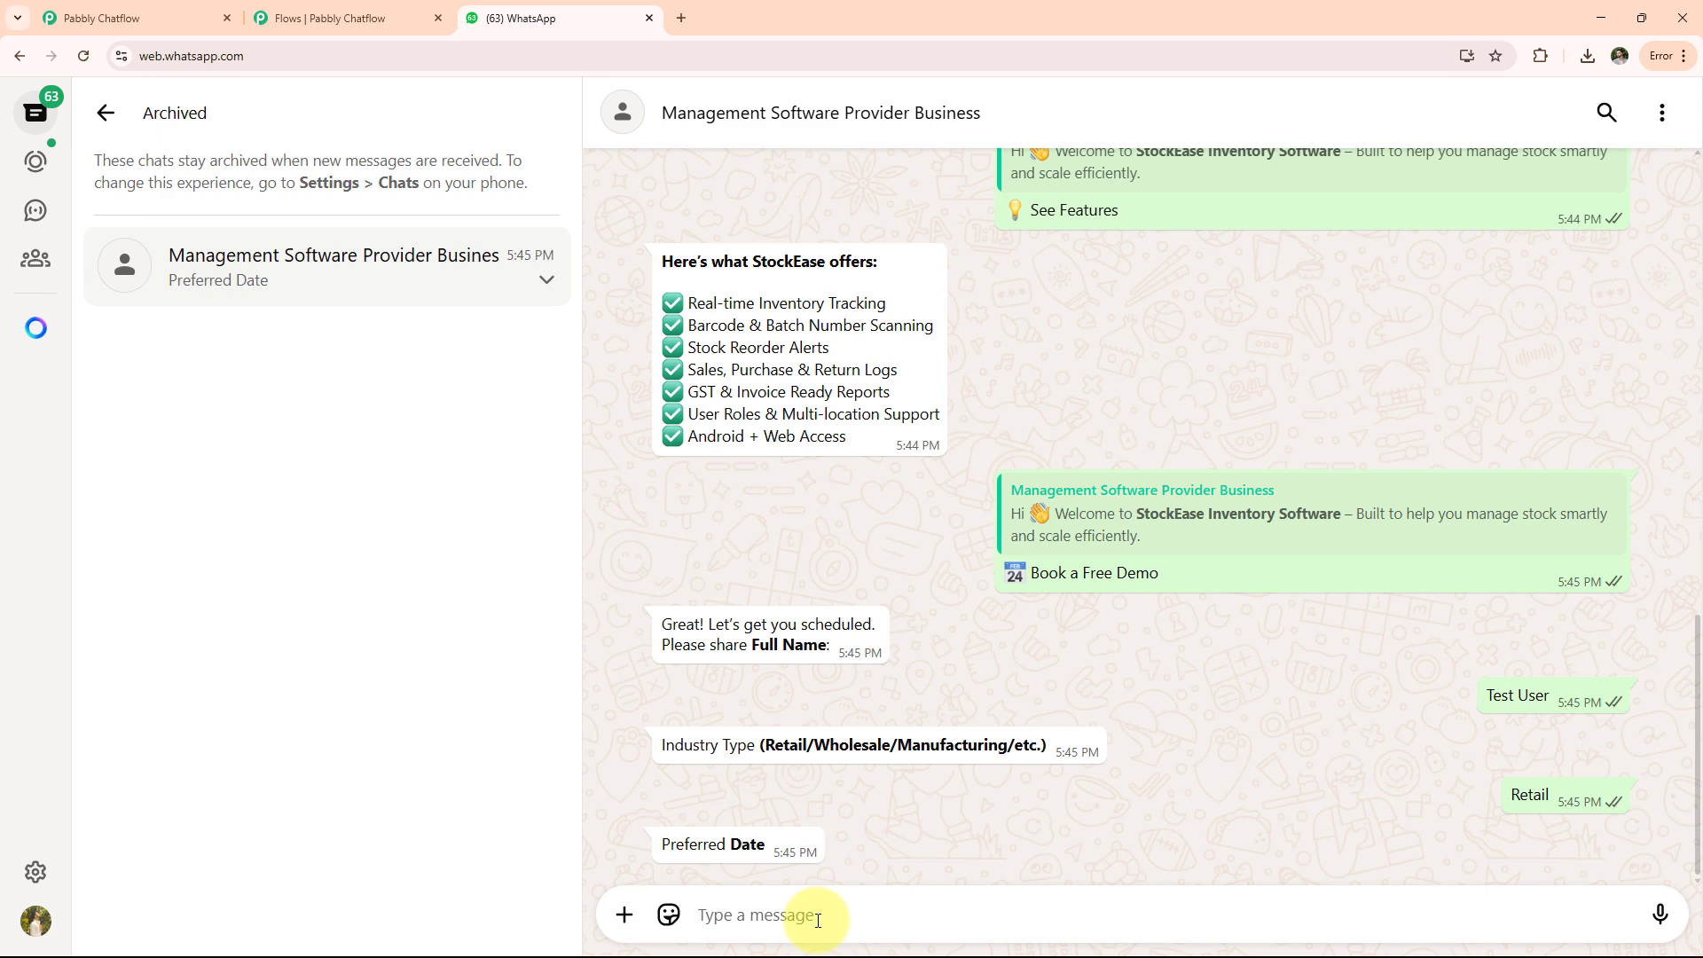
Step: Reply with 28-06-2025 as the preferred date and 10 AM as the preferred time, and confirm the booking details
text(28)
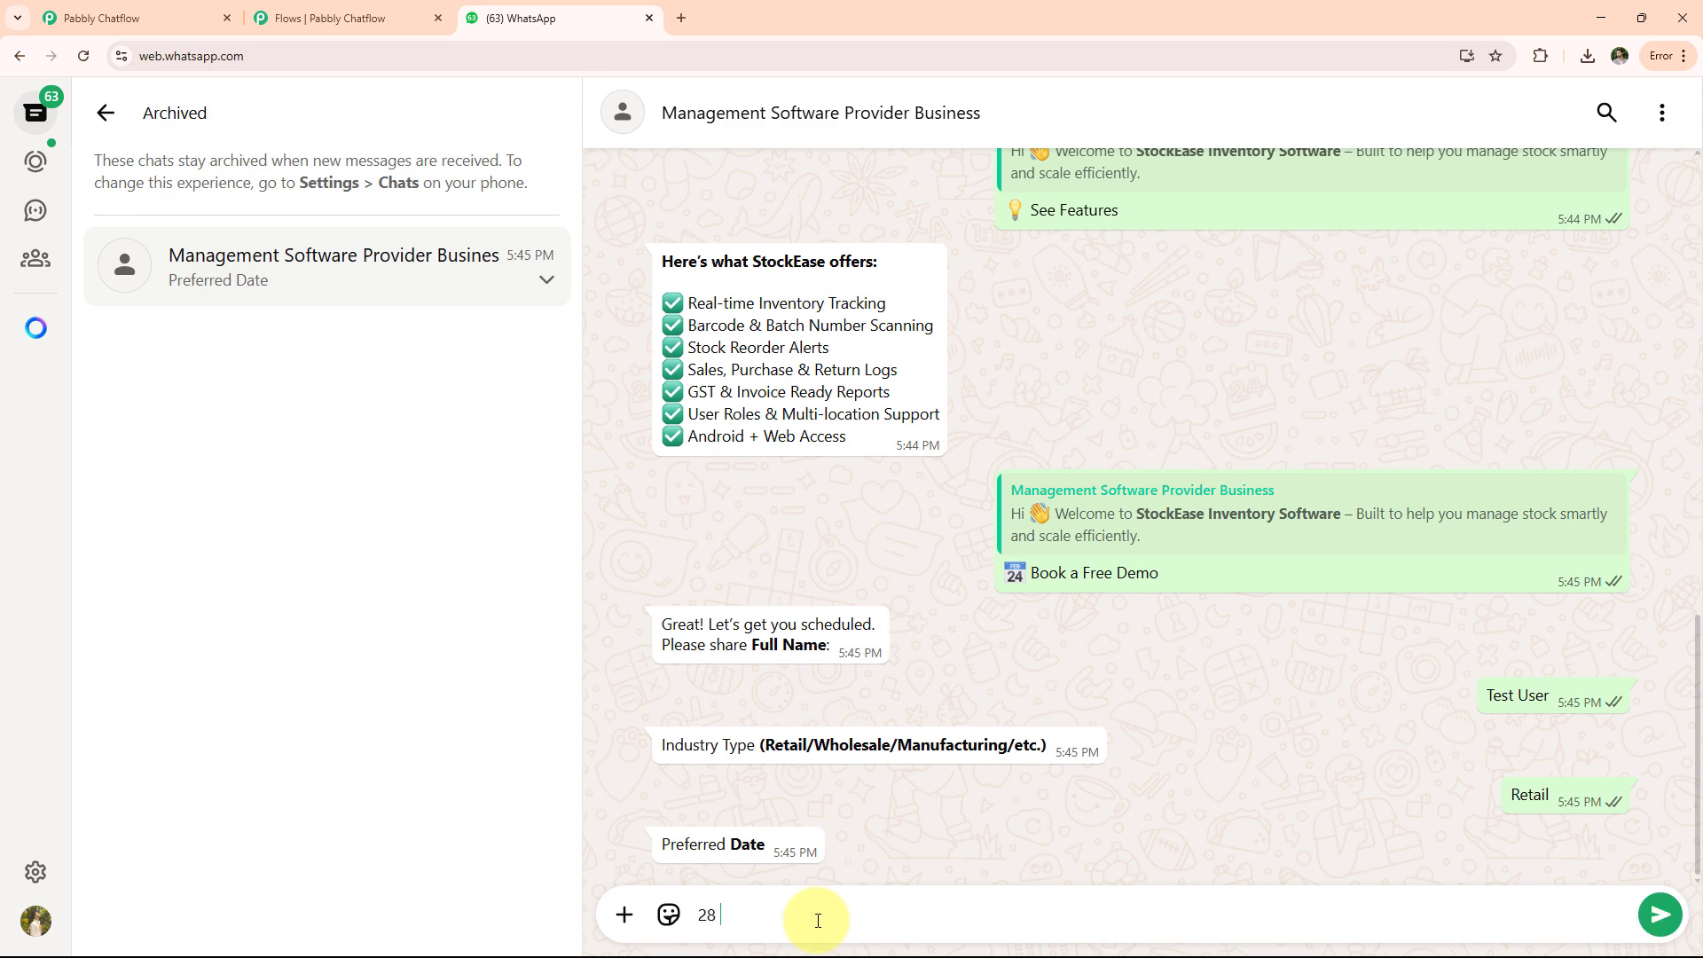
text( -06-2025)
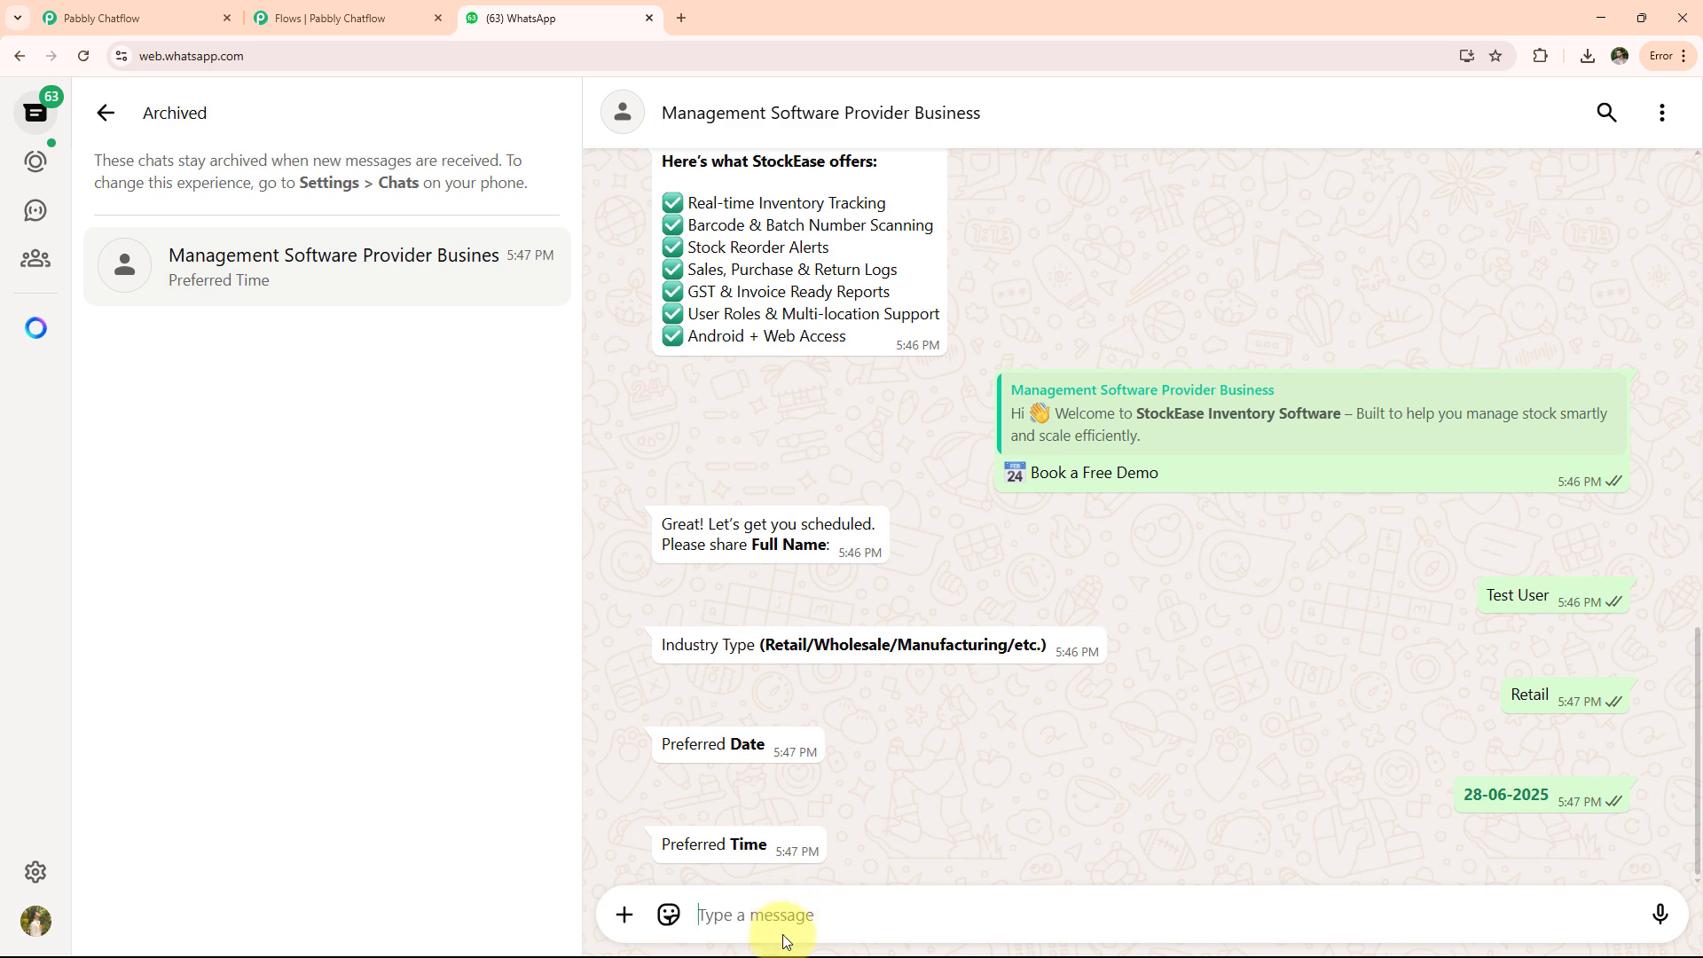
text(10 AM)
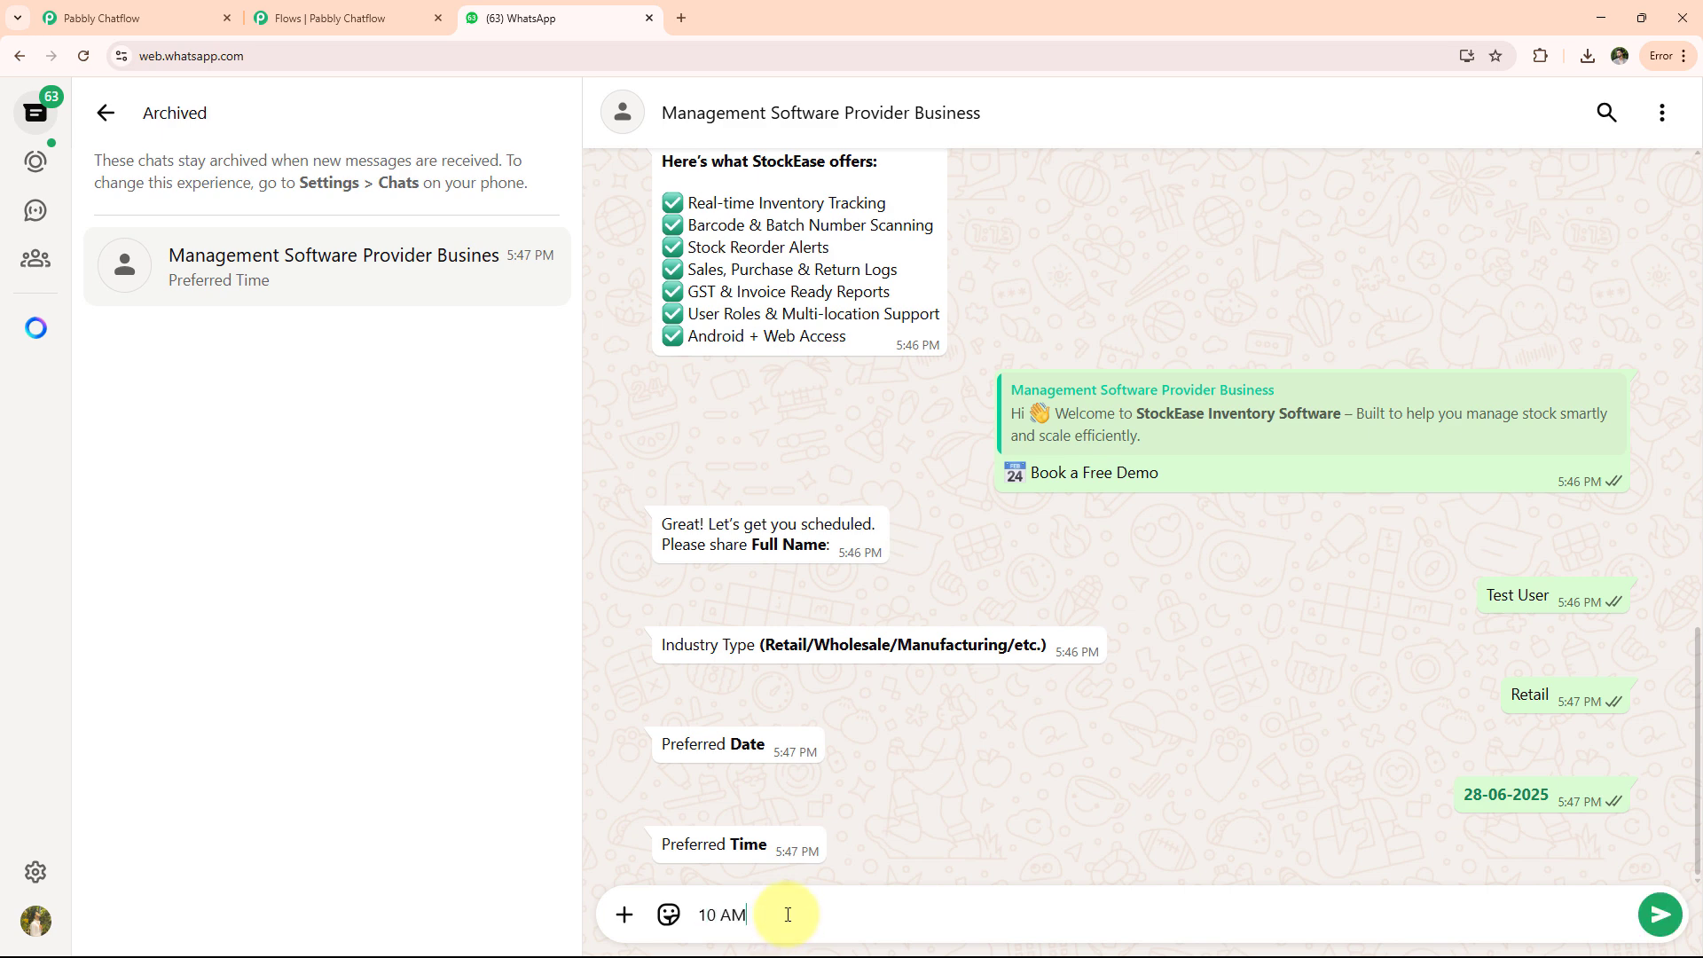
key(Return)
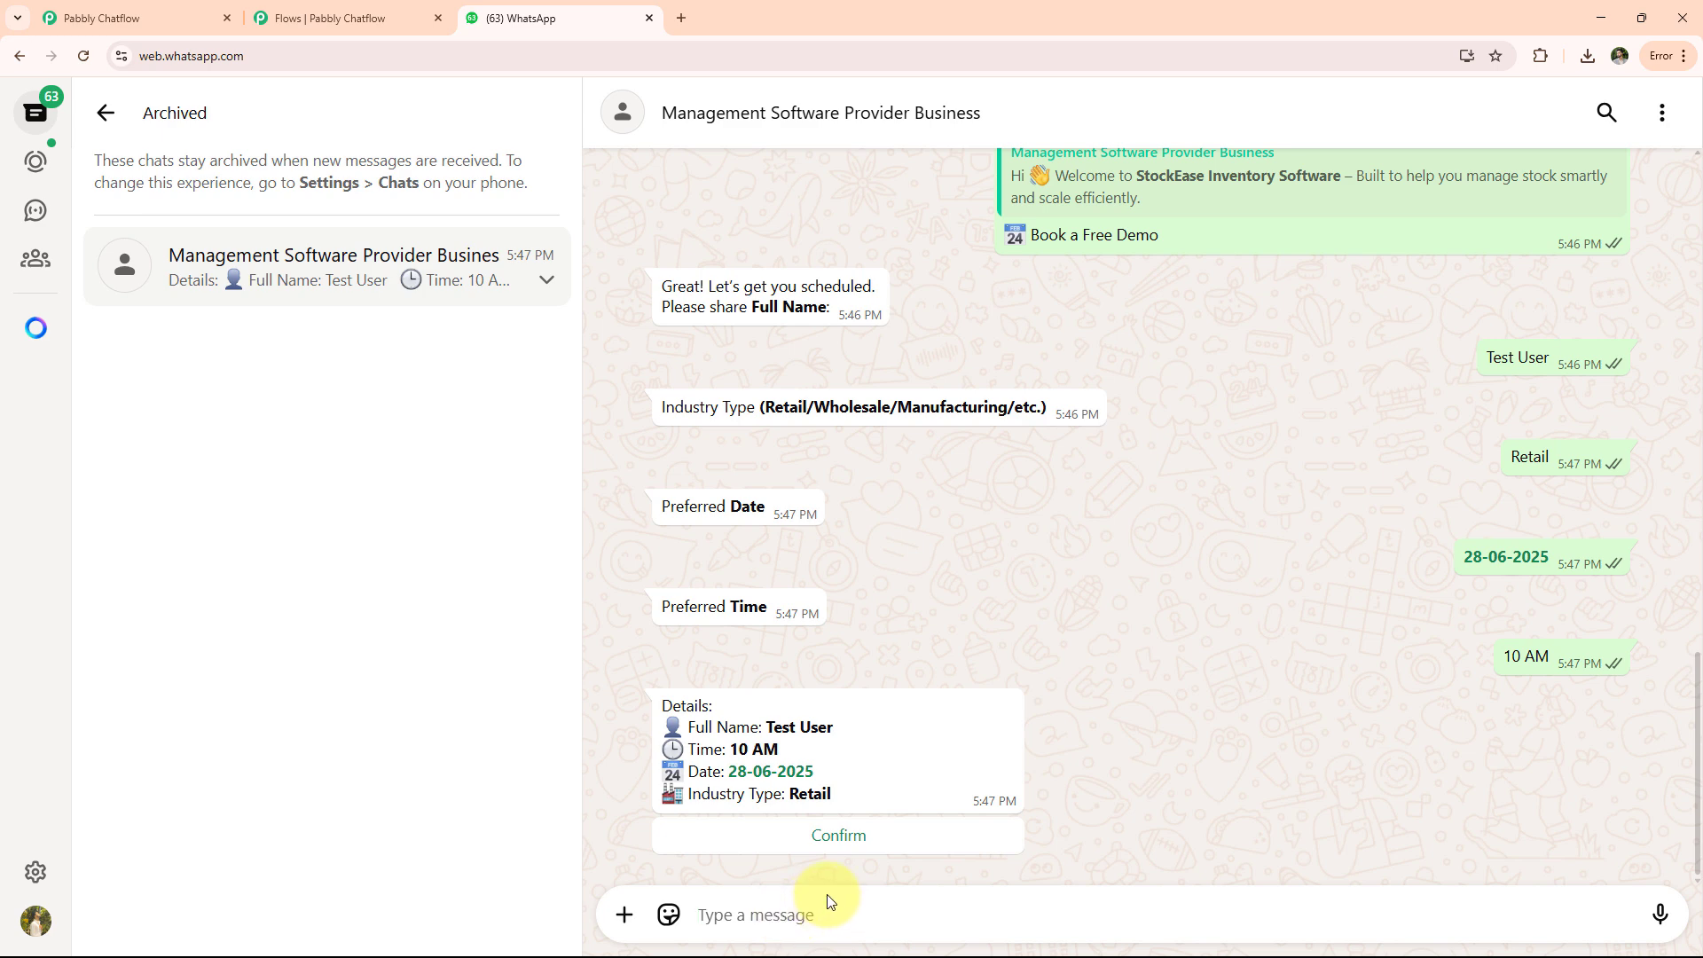
click(857, 837)
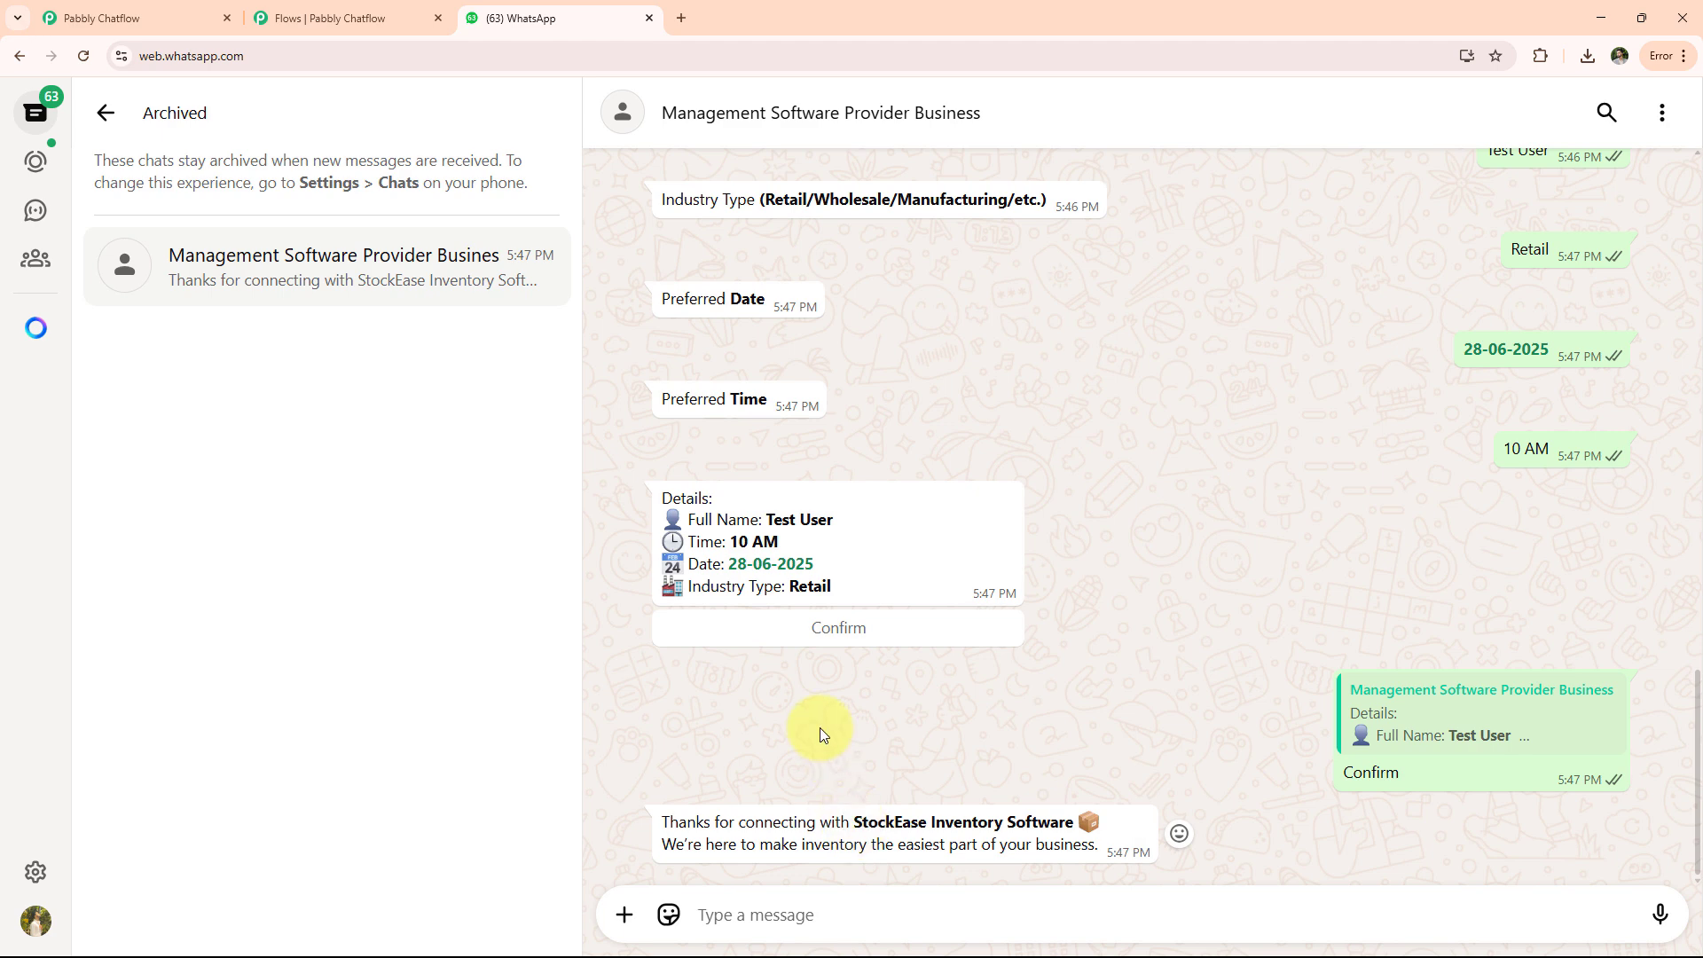
click(353, 27)
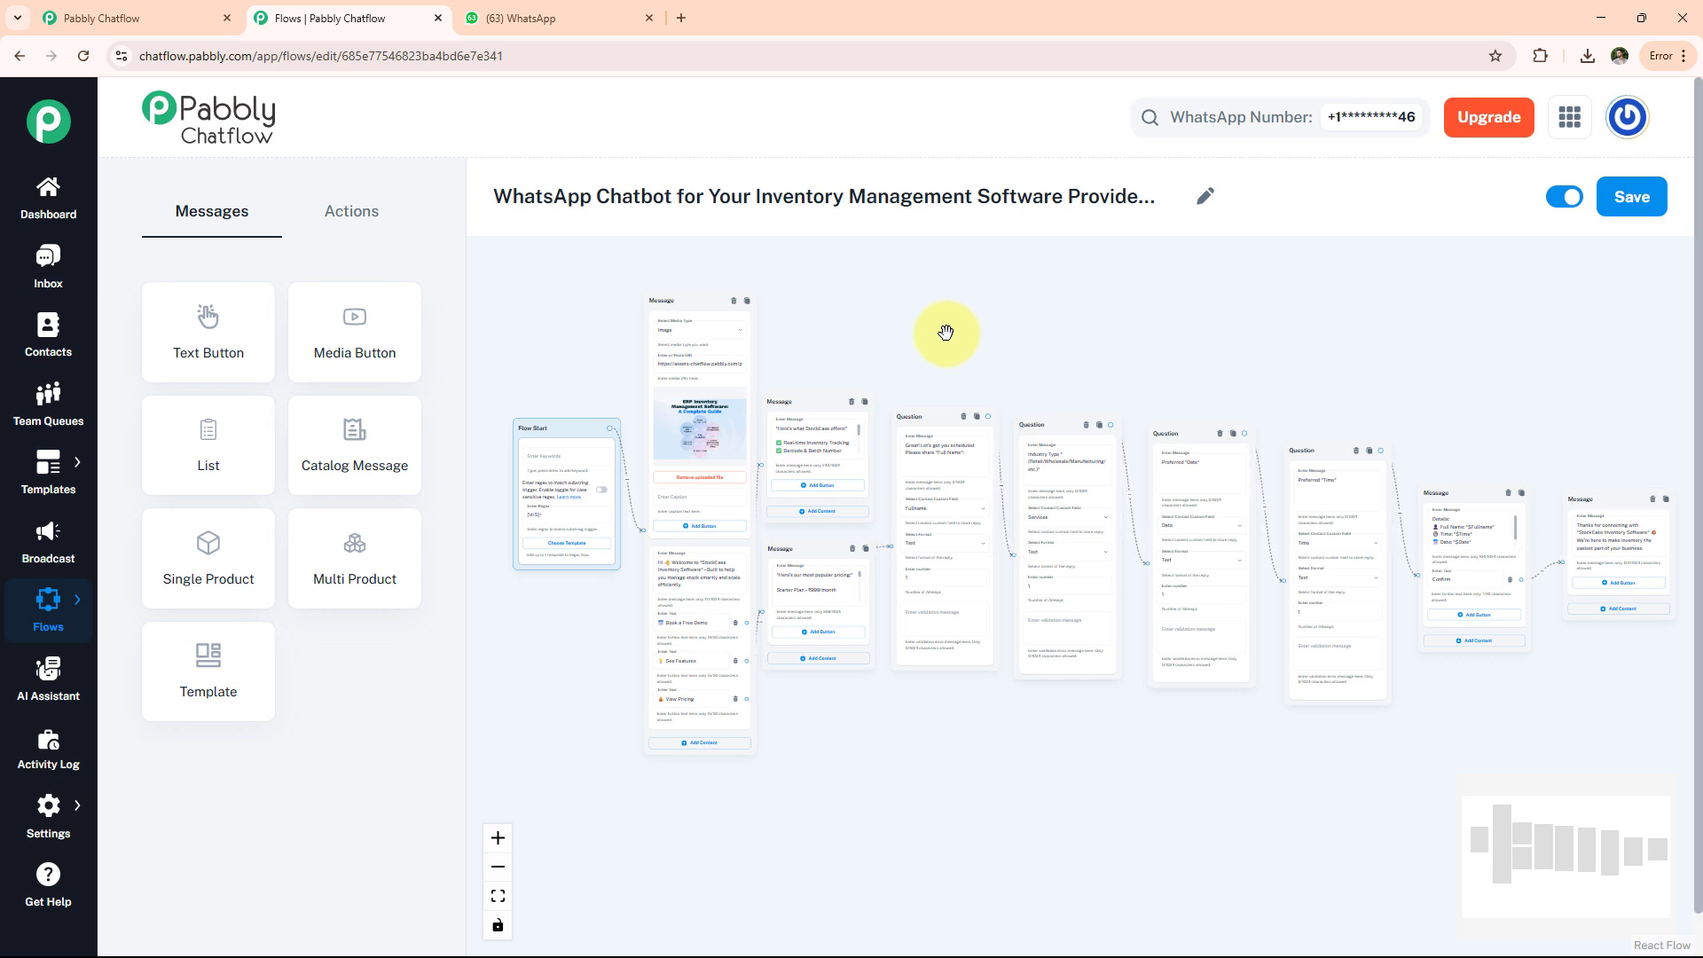
click(680, 8)
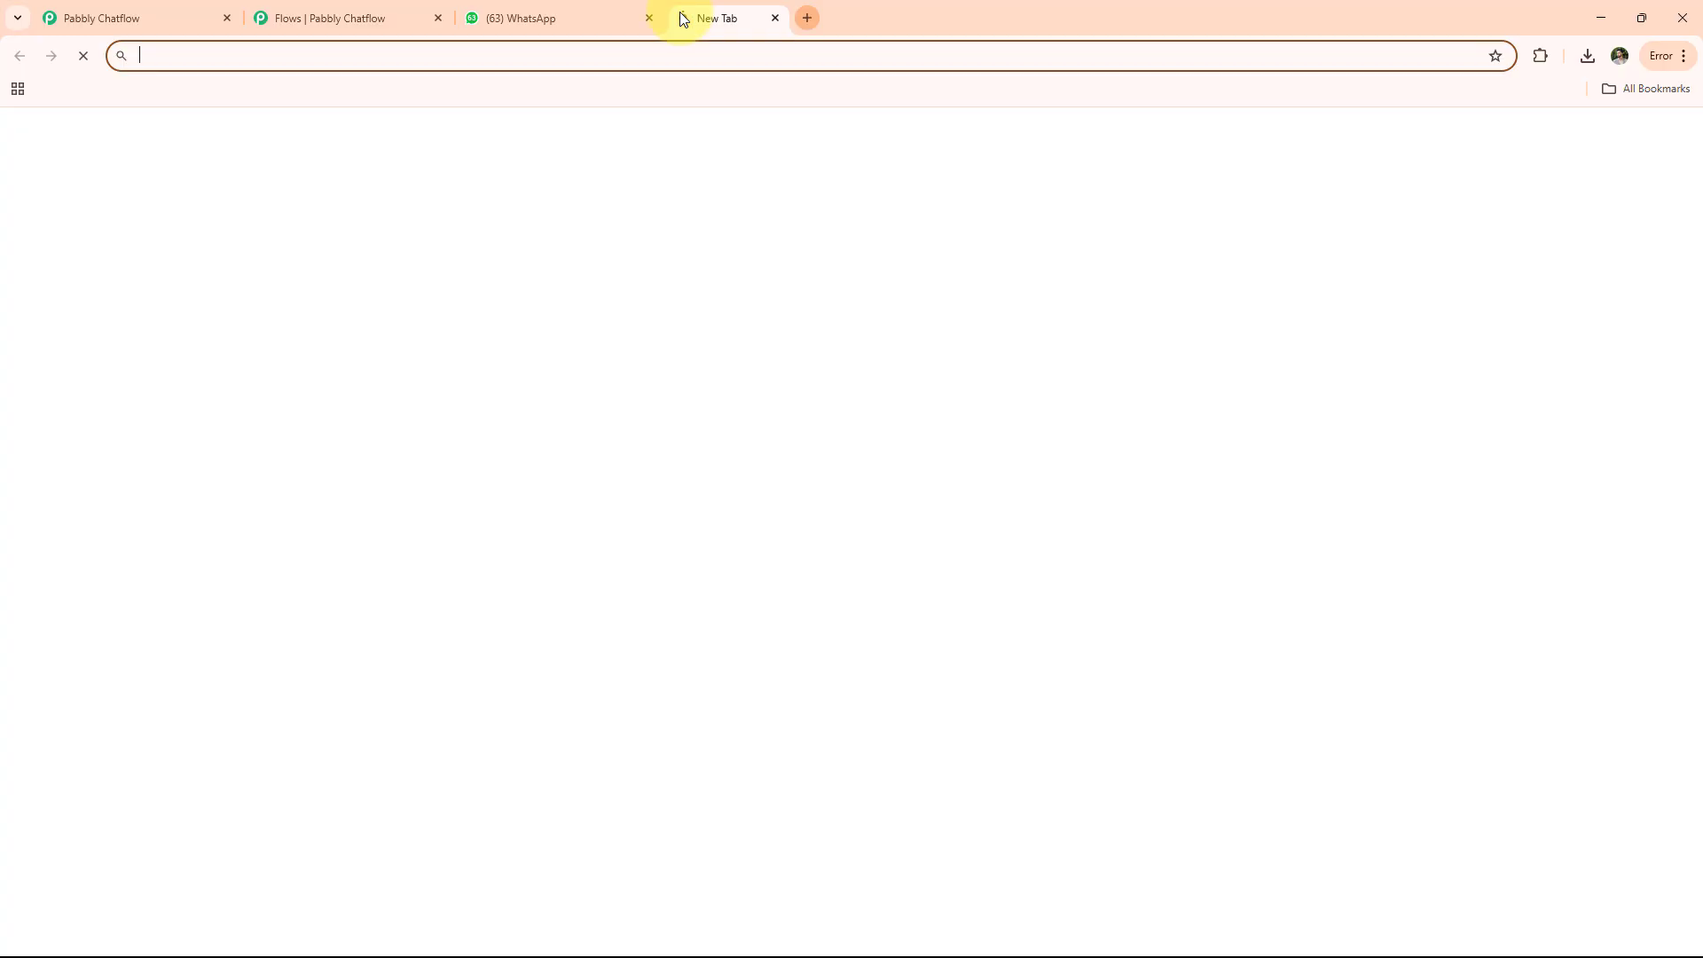
click(671, 55)
text(www.pabbly.com/chatflow)
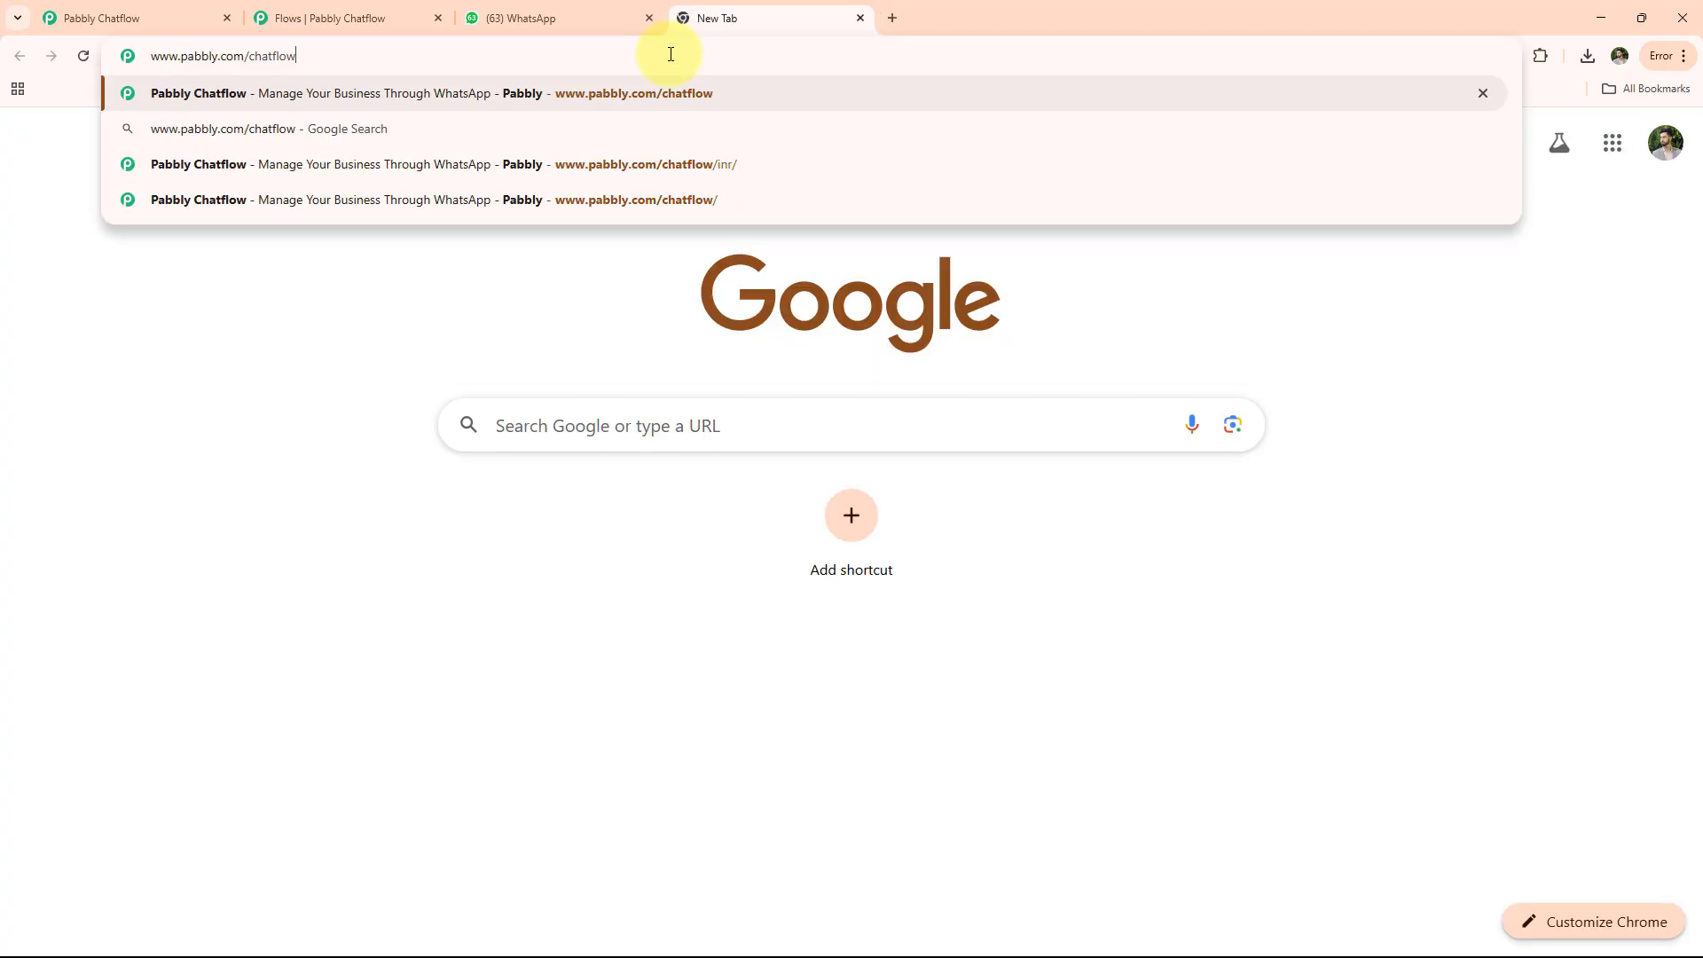
key(Return)
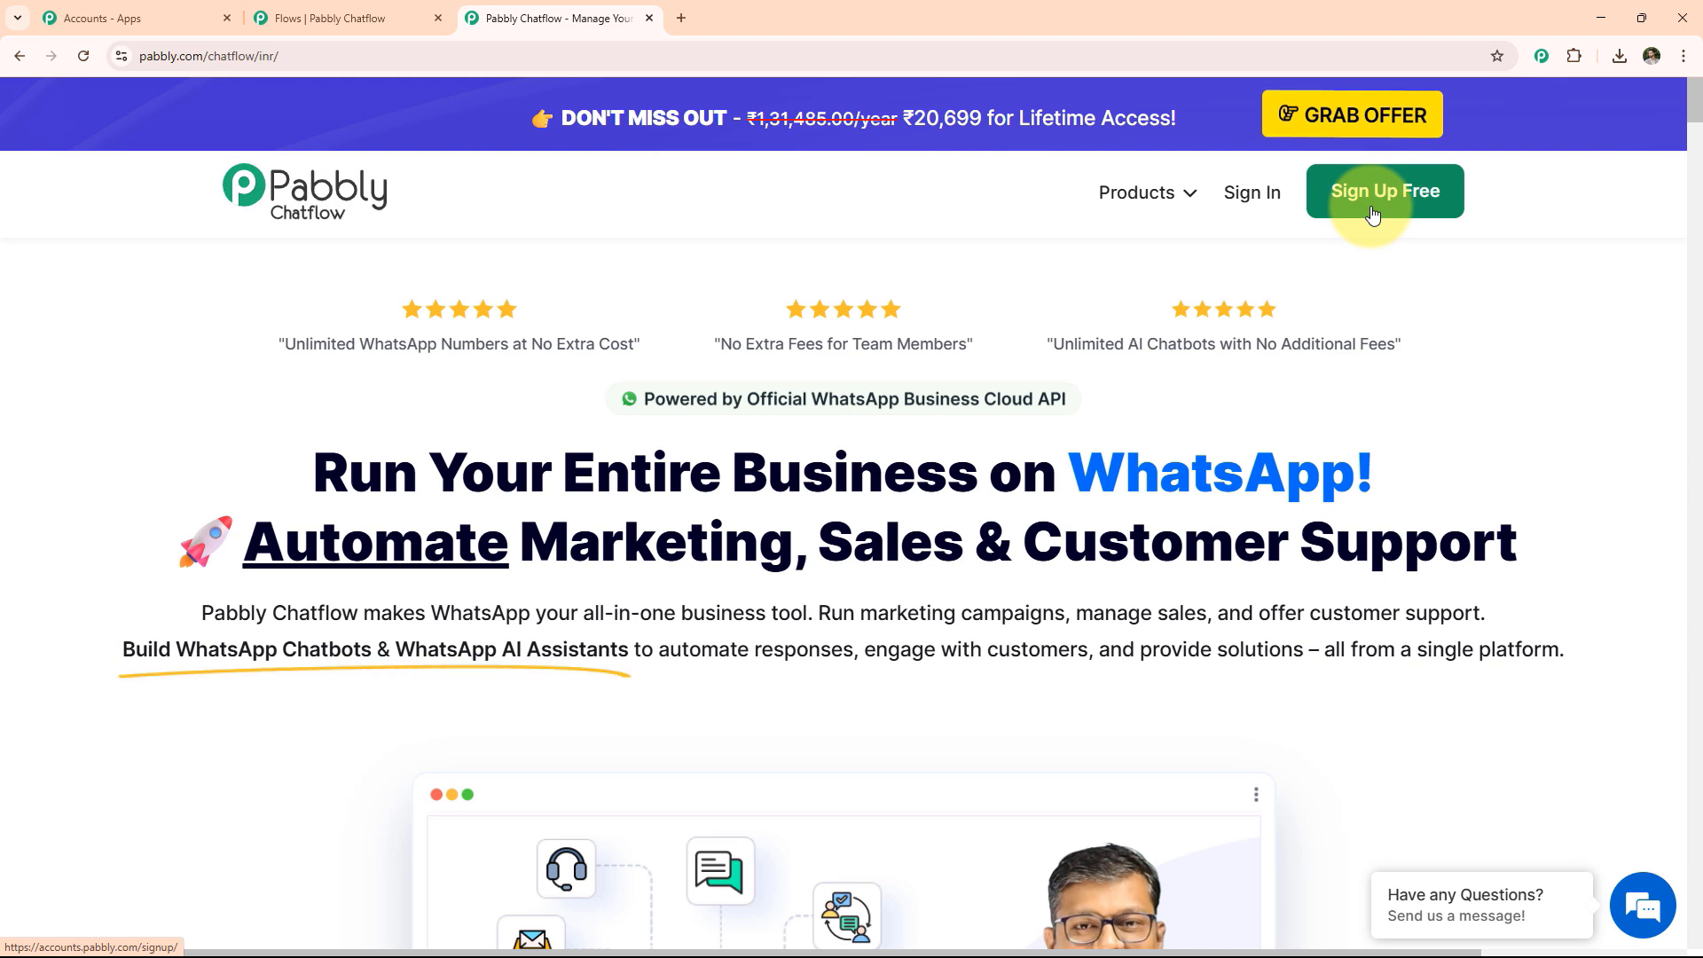
click(1269, 196)
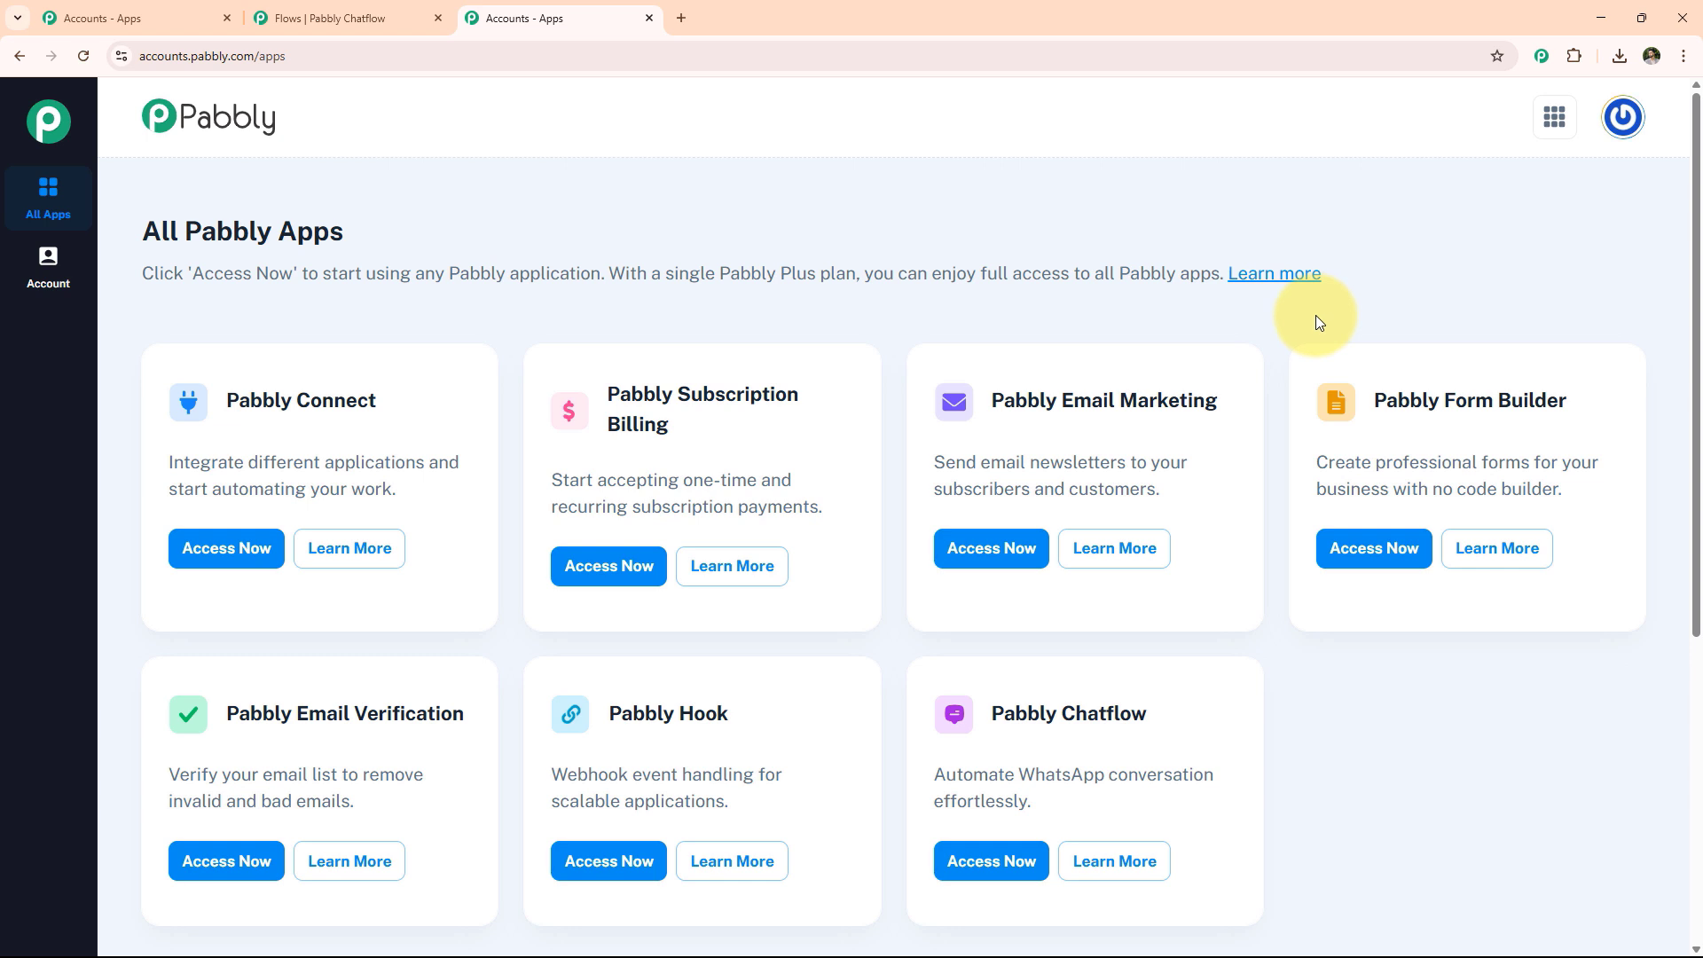
click(1011, 860)
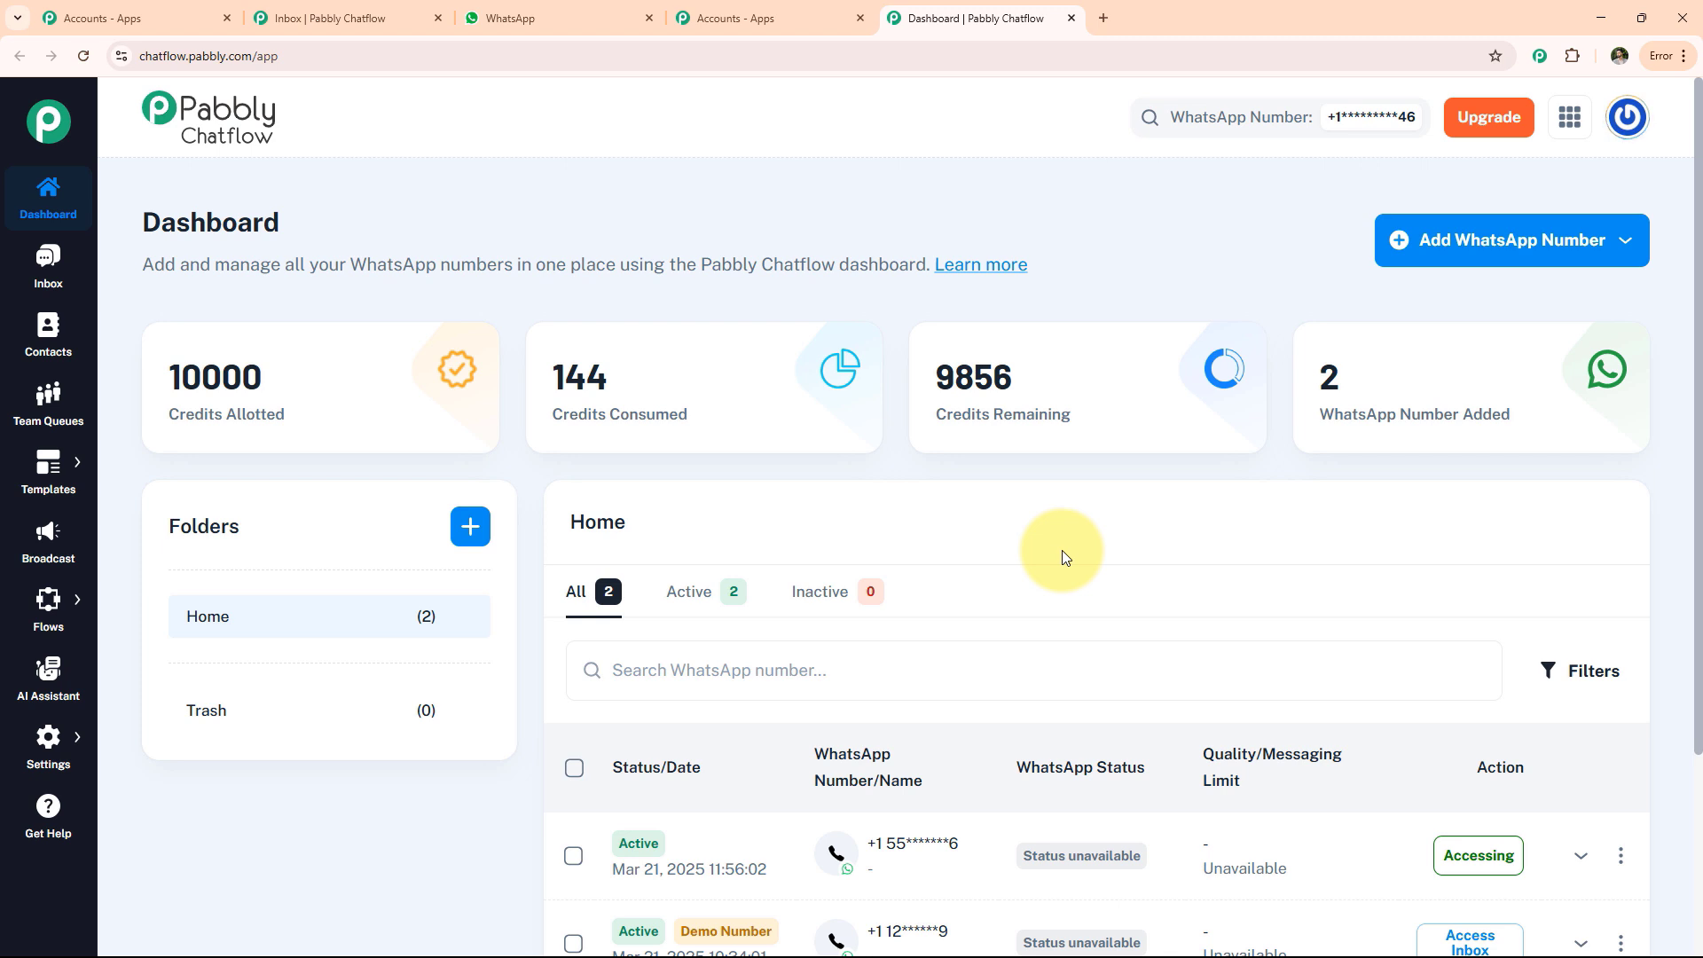
Step: Examine the Manual Token Connect form for adding a WhatsApp number, leaving its credential fields empty
click(1473, 253)
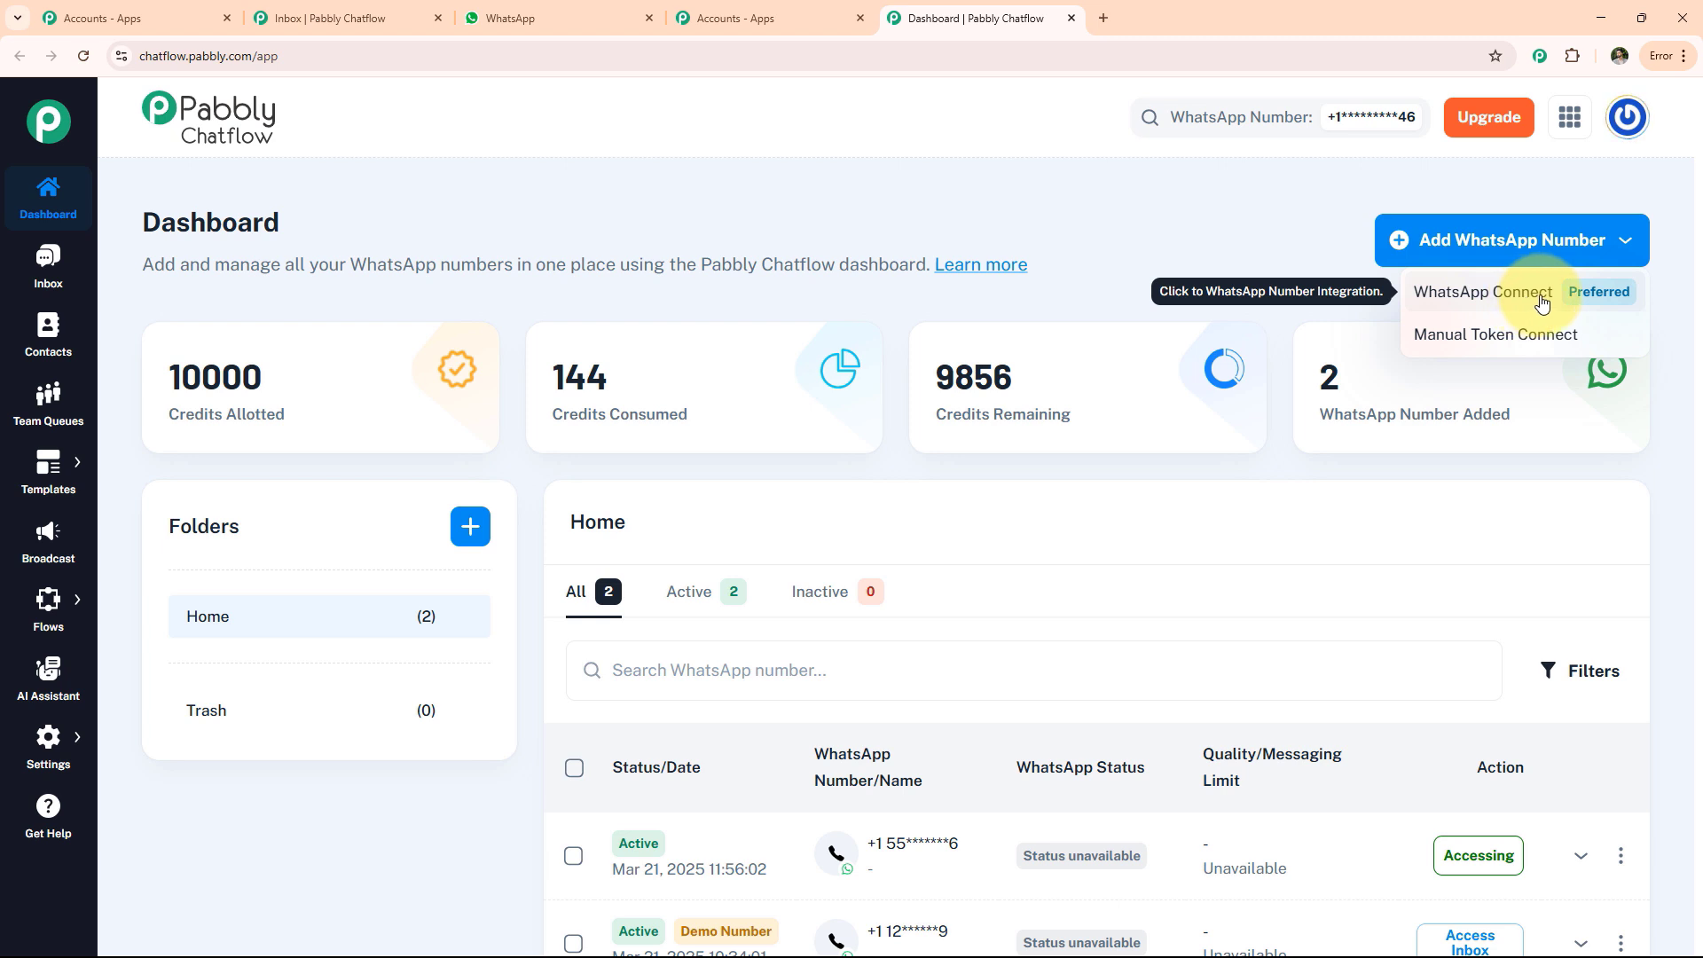
click(1505, 346)
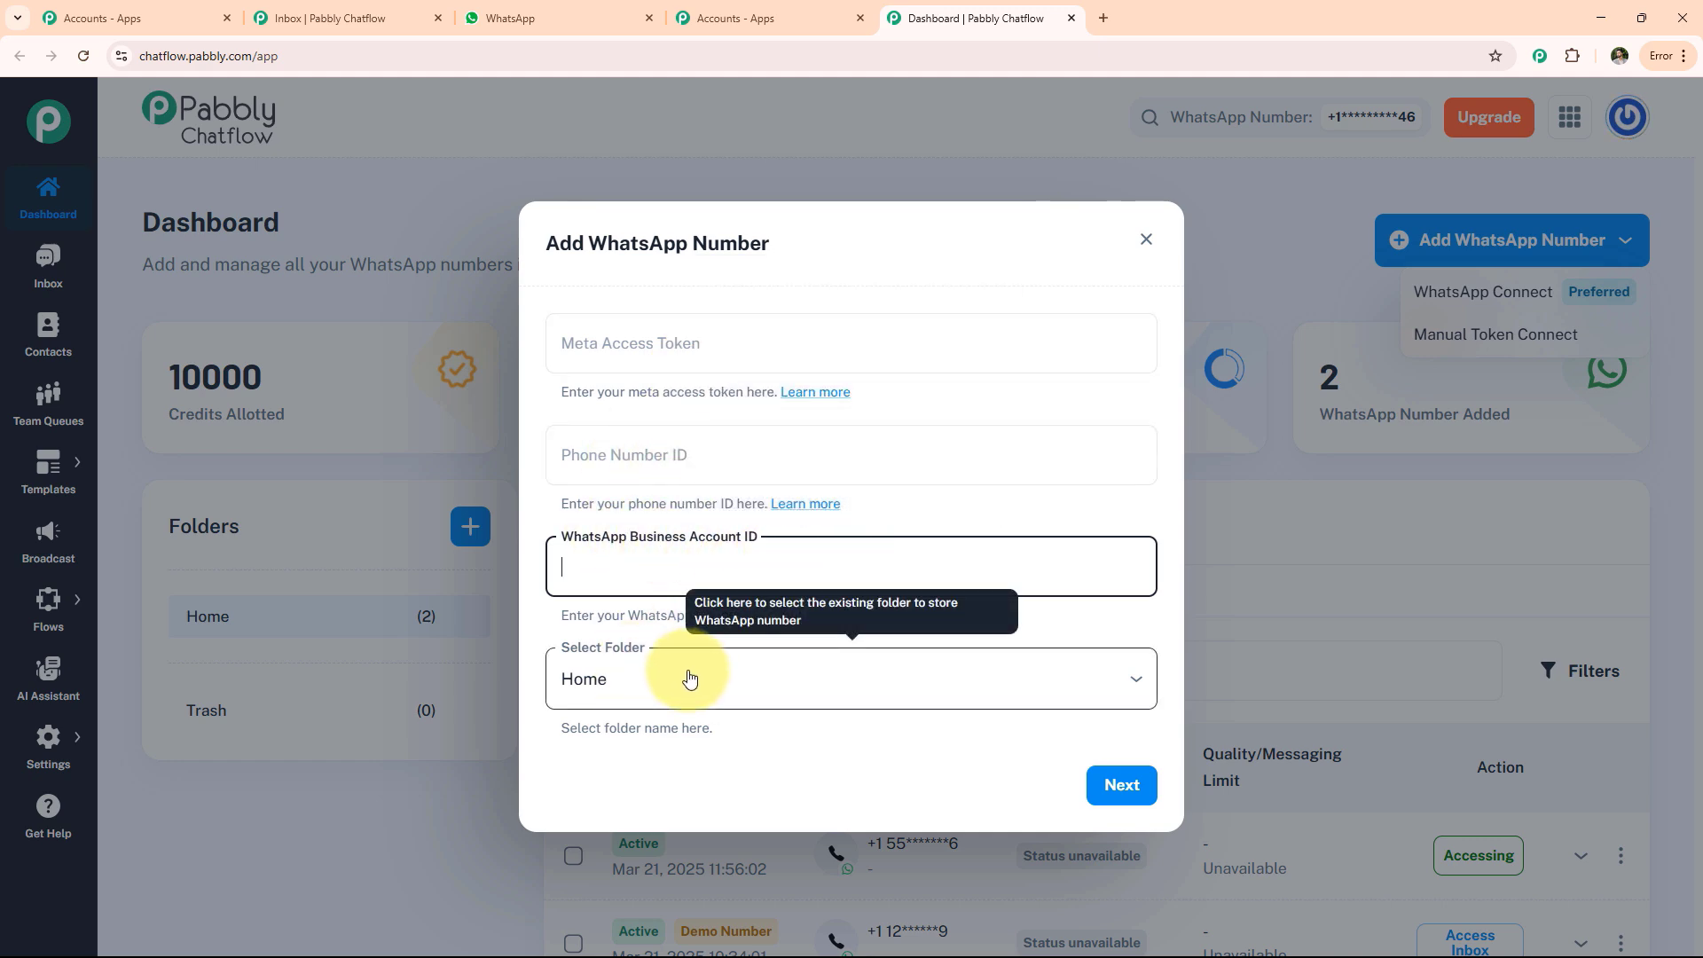
click(1122, 787)
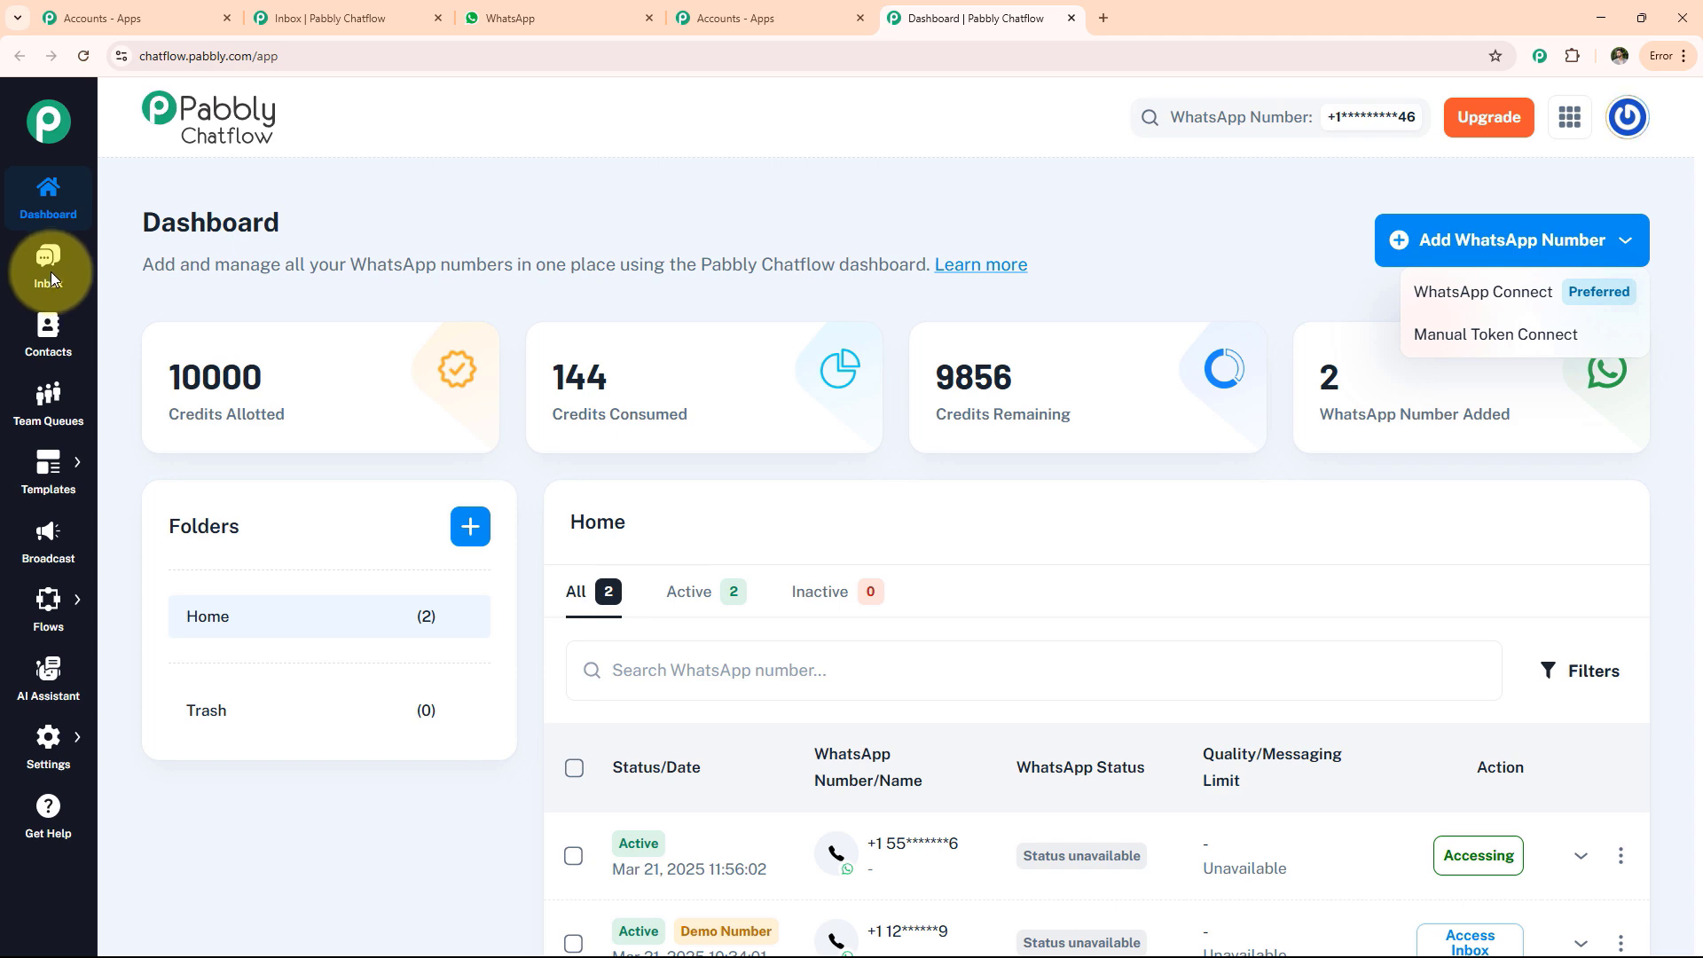
Step: Look over the Contacts page with its contact list and the Team Queues page
click(48, 330)
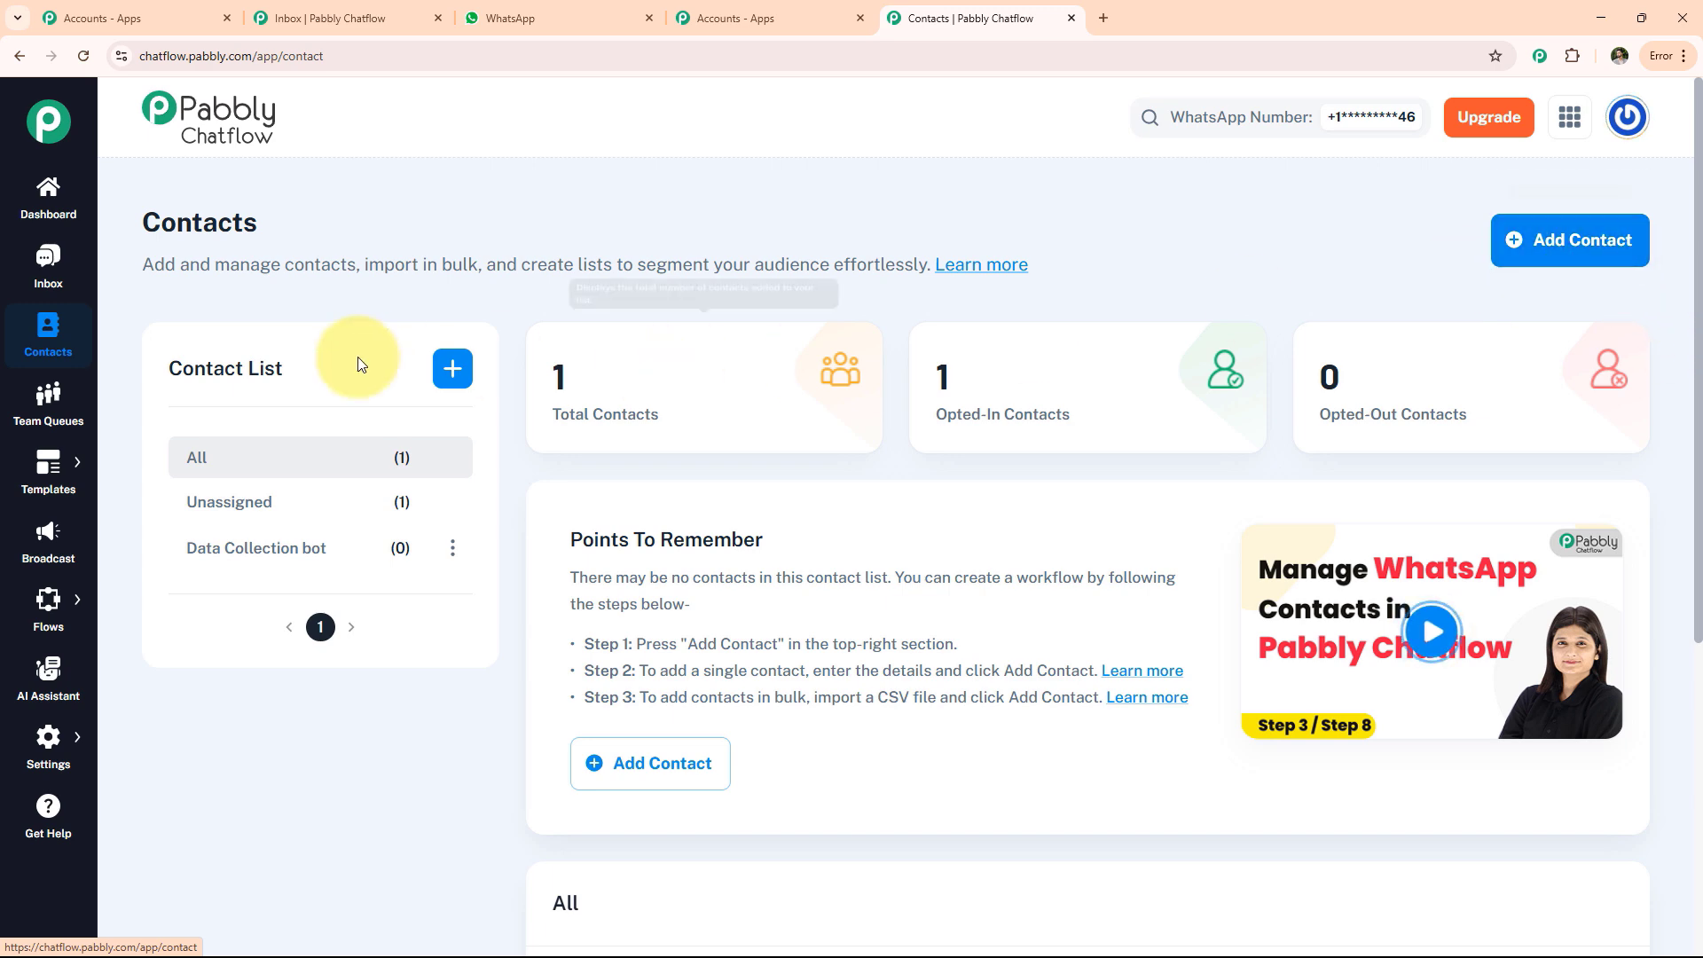
scroll(696, 505, down, 4)
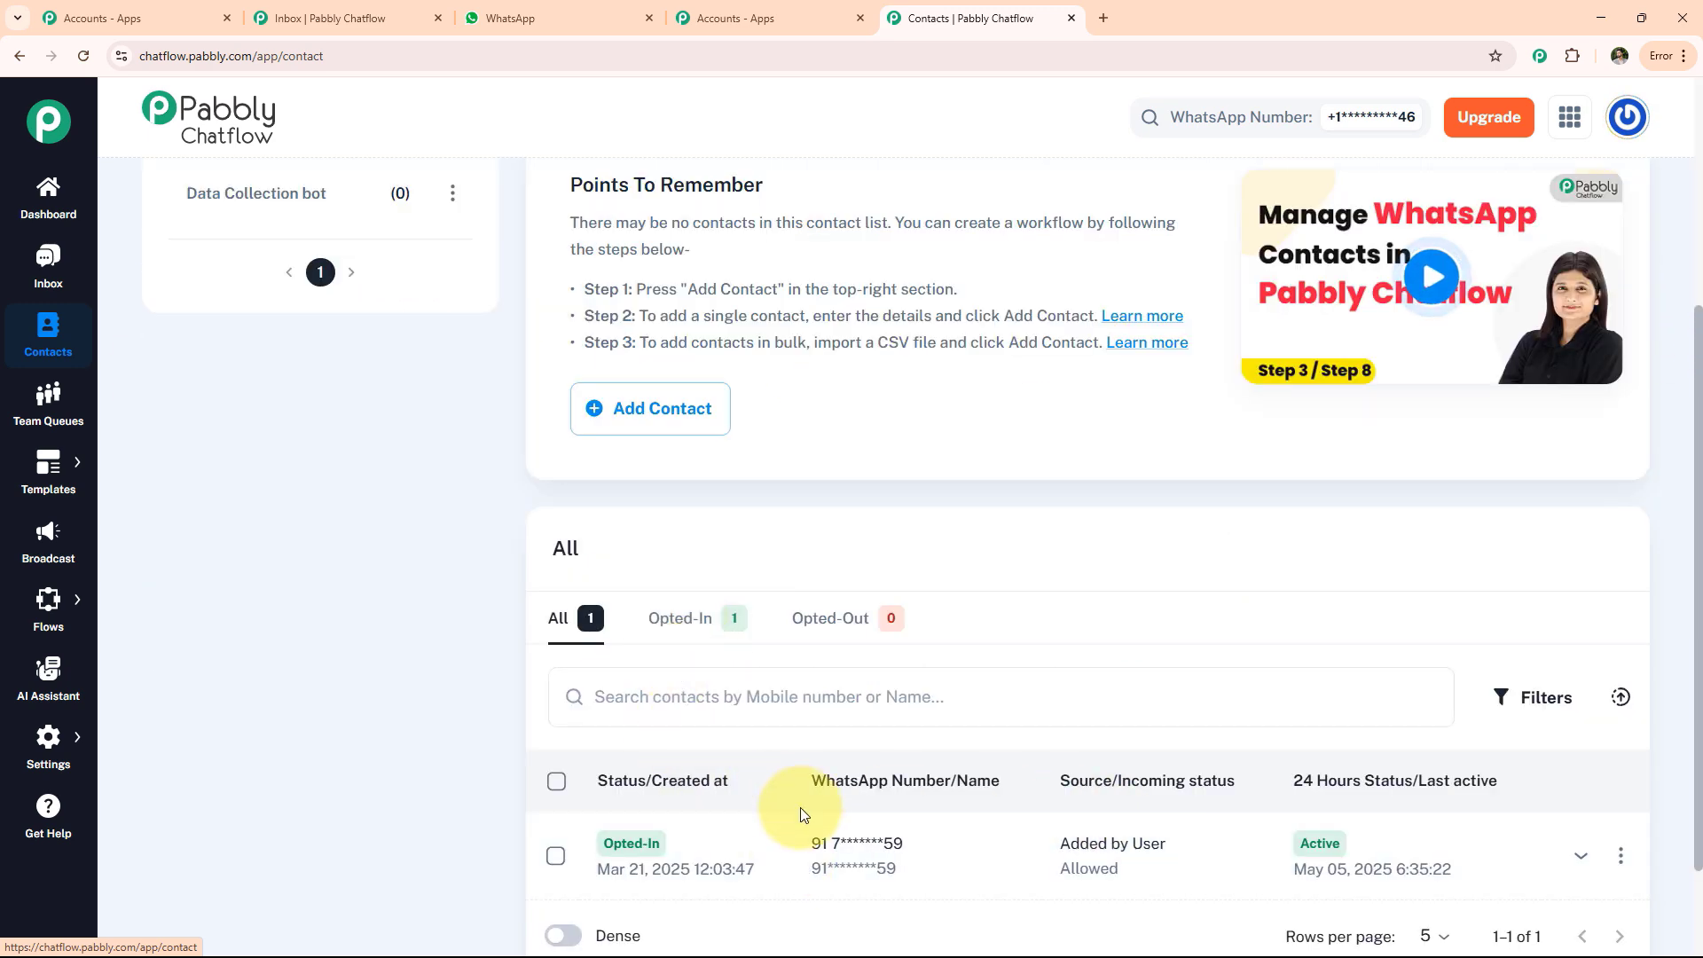
click(48, 403)
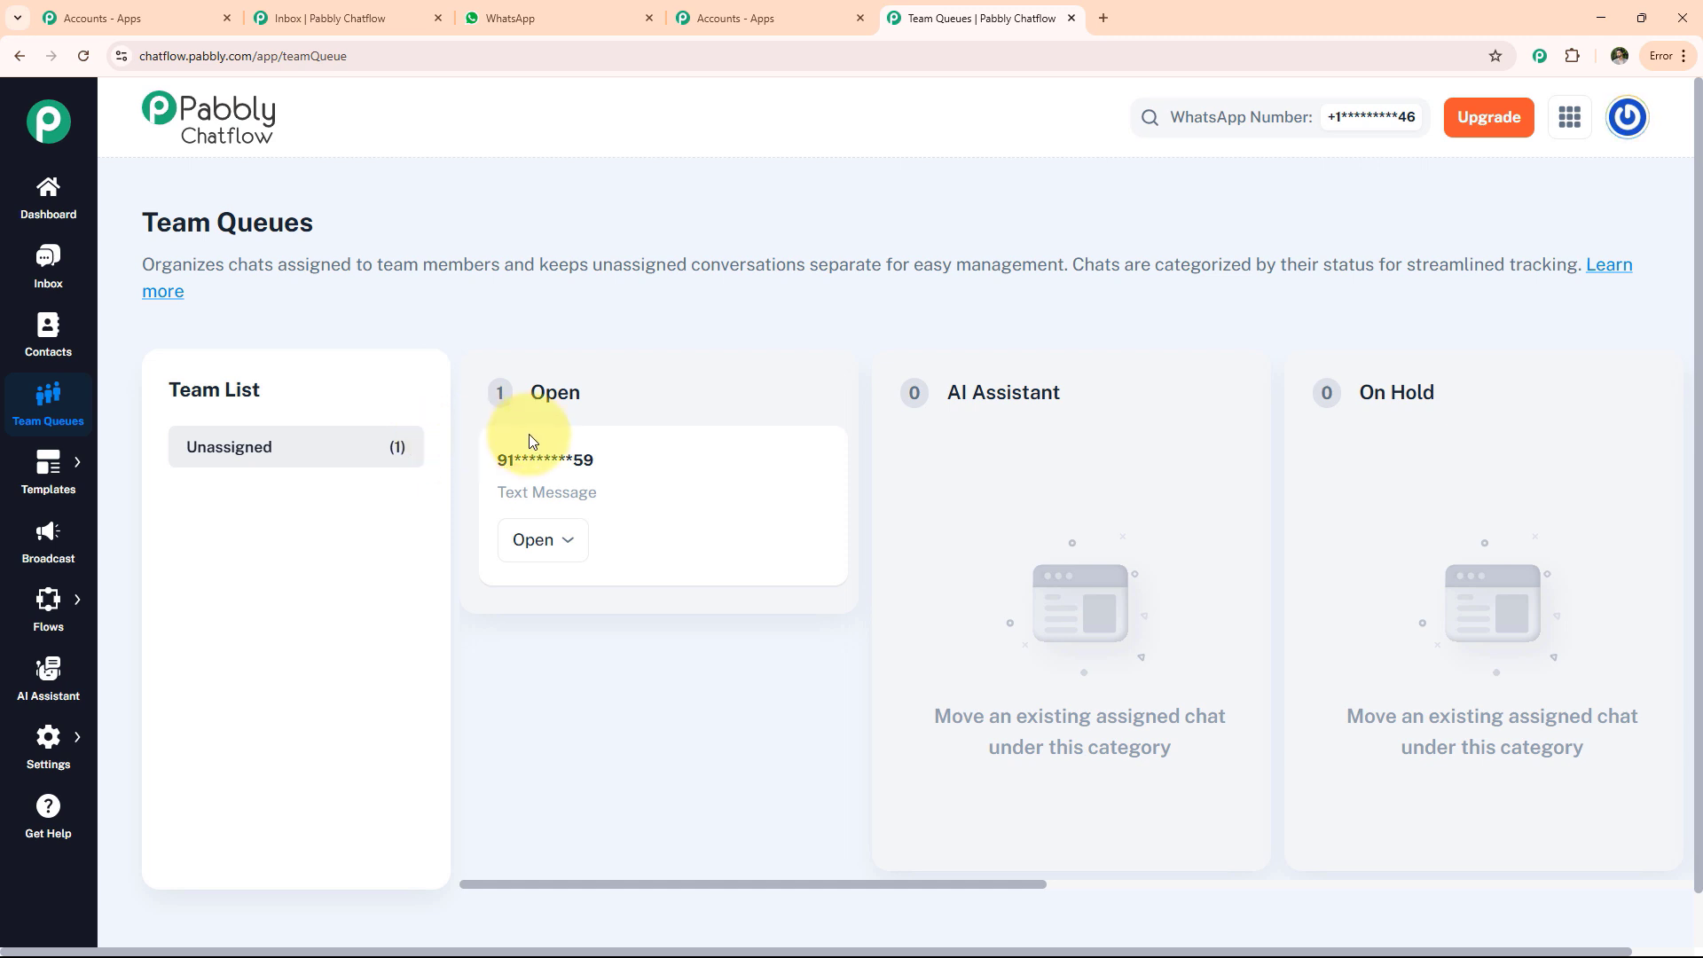
Step: View the Templates page and examine the fields of the new template form
click(48, 462)
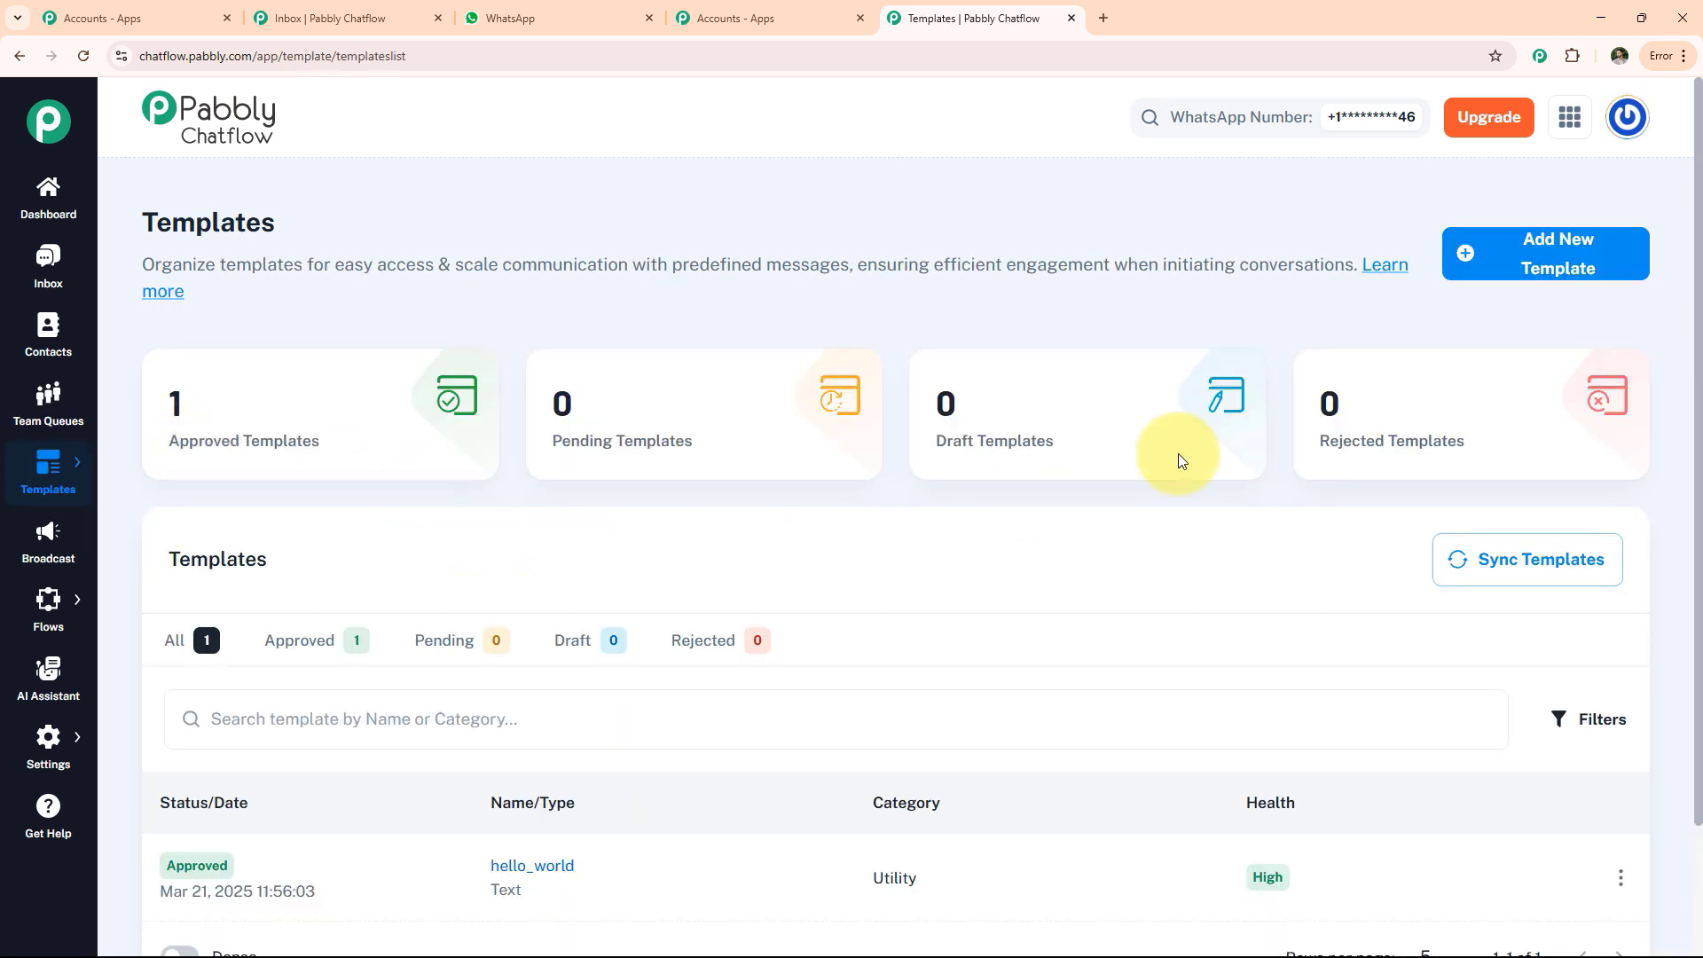
click(1536, 281)
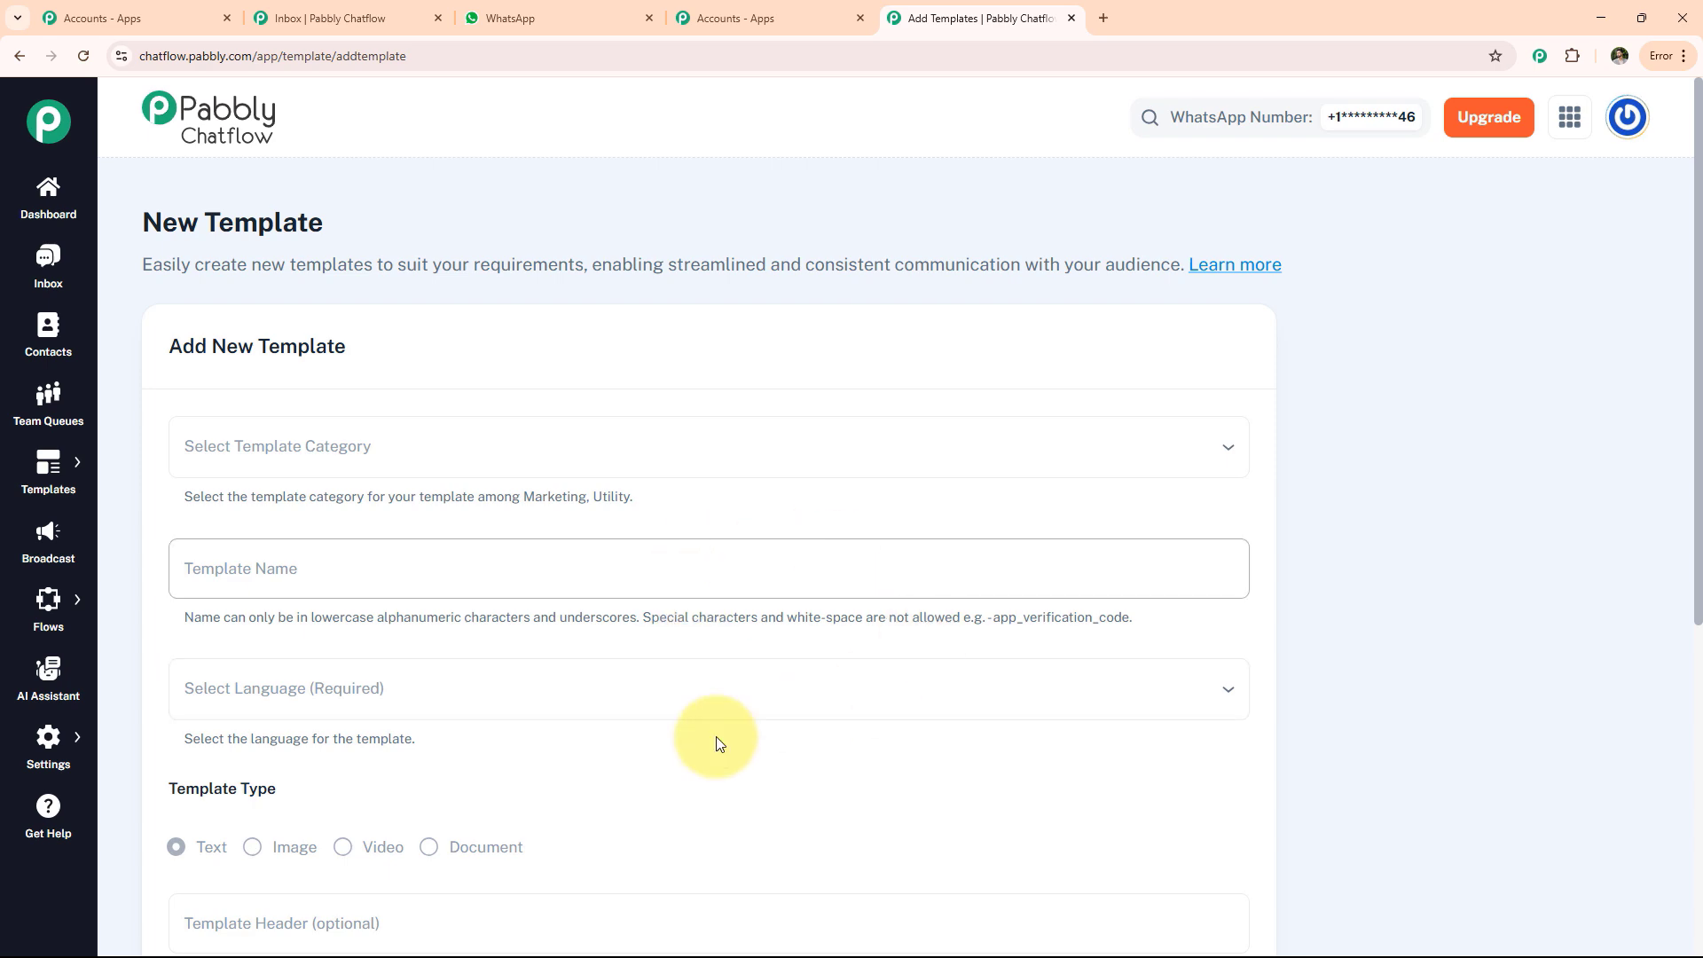
scroll(576, 661, down, 6)
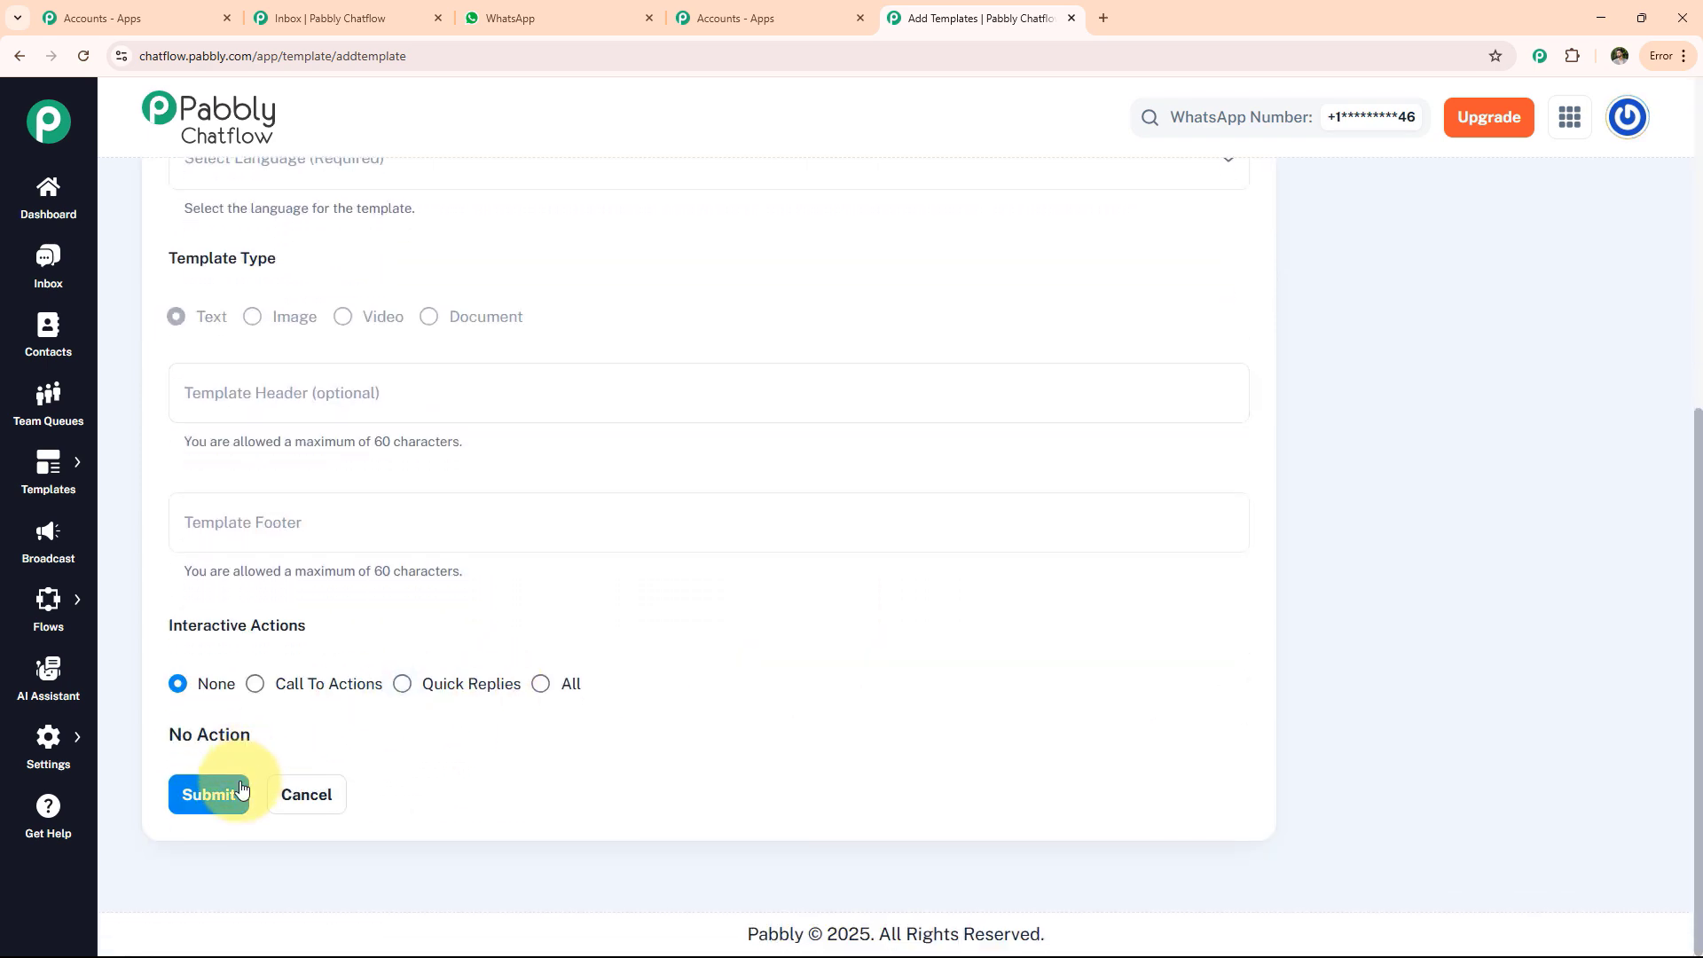
Step: View the Broadcast page and examine the options of the new broadcast form
click(48, 543)
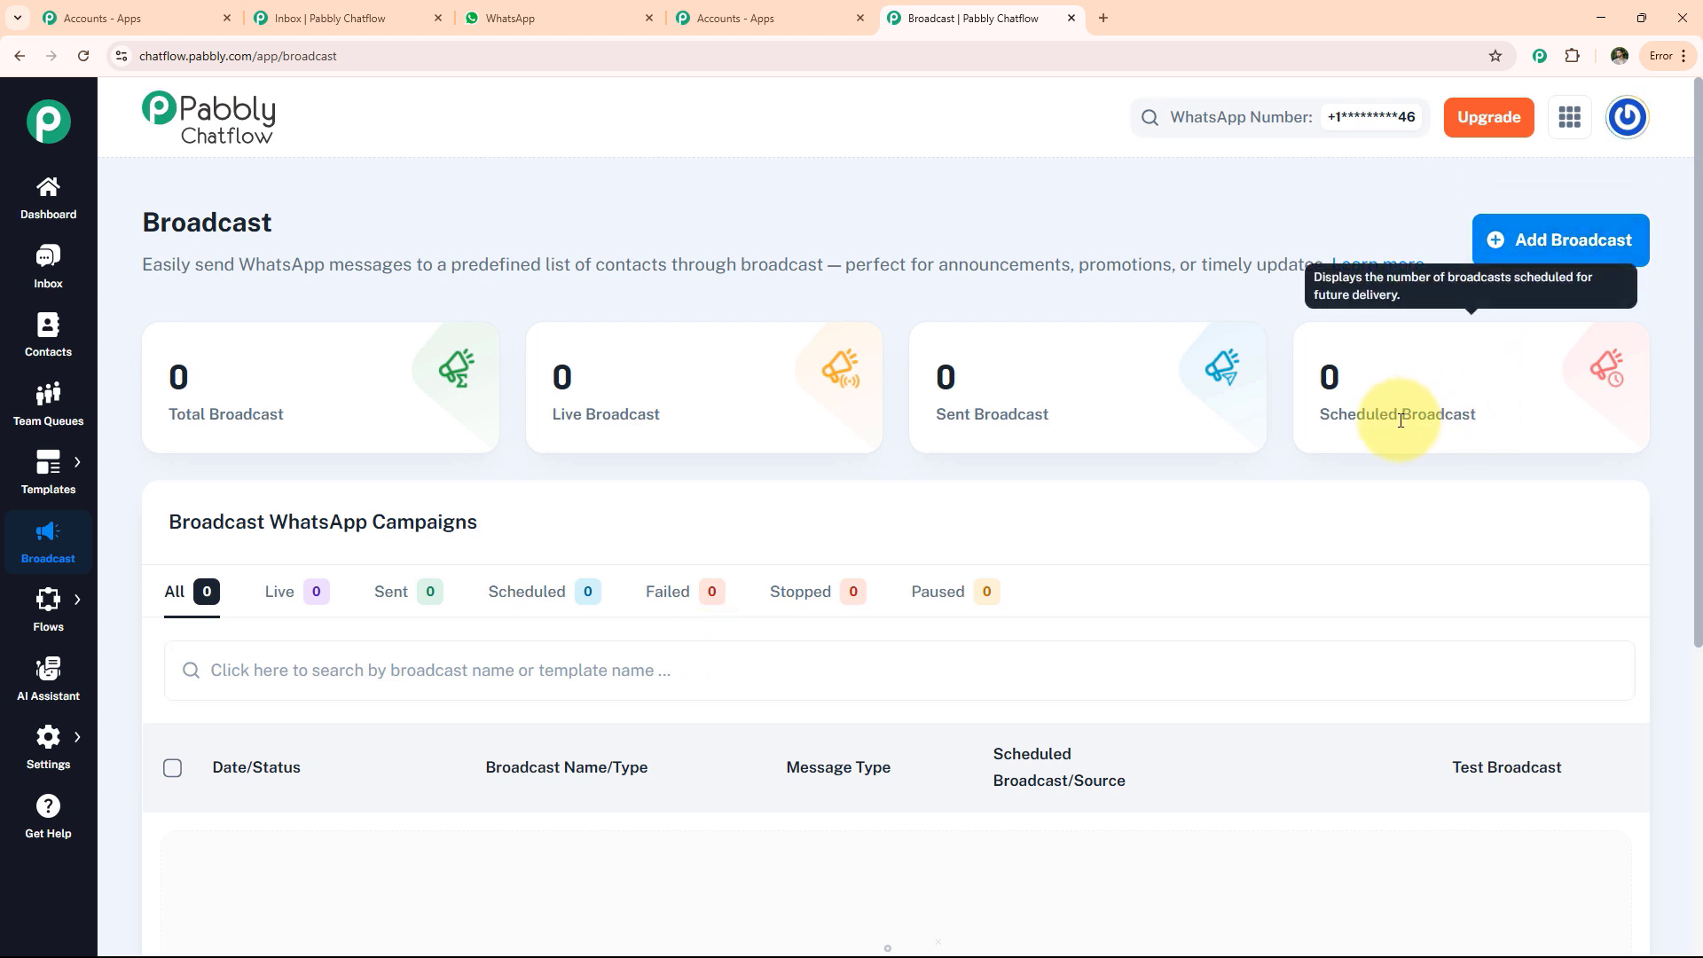
click(1521, 240)
click(654, 578)
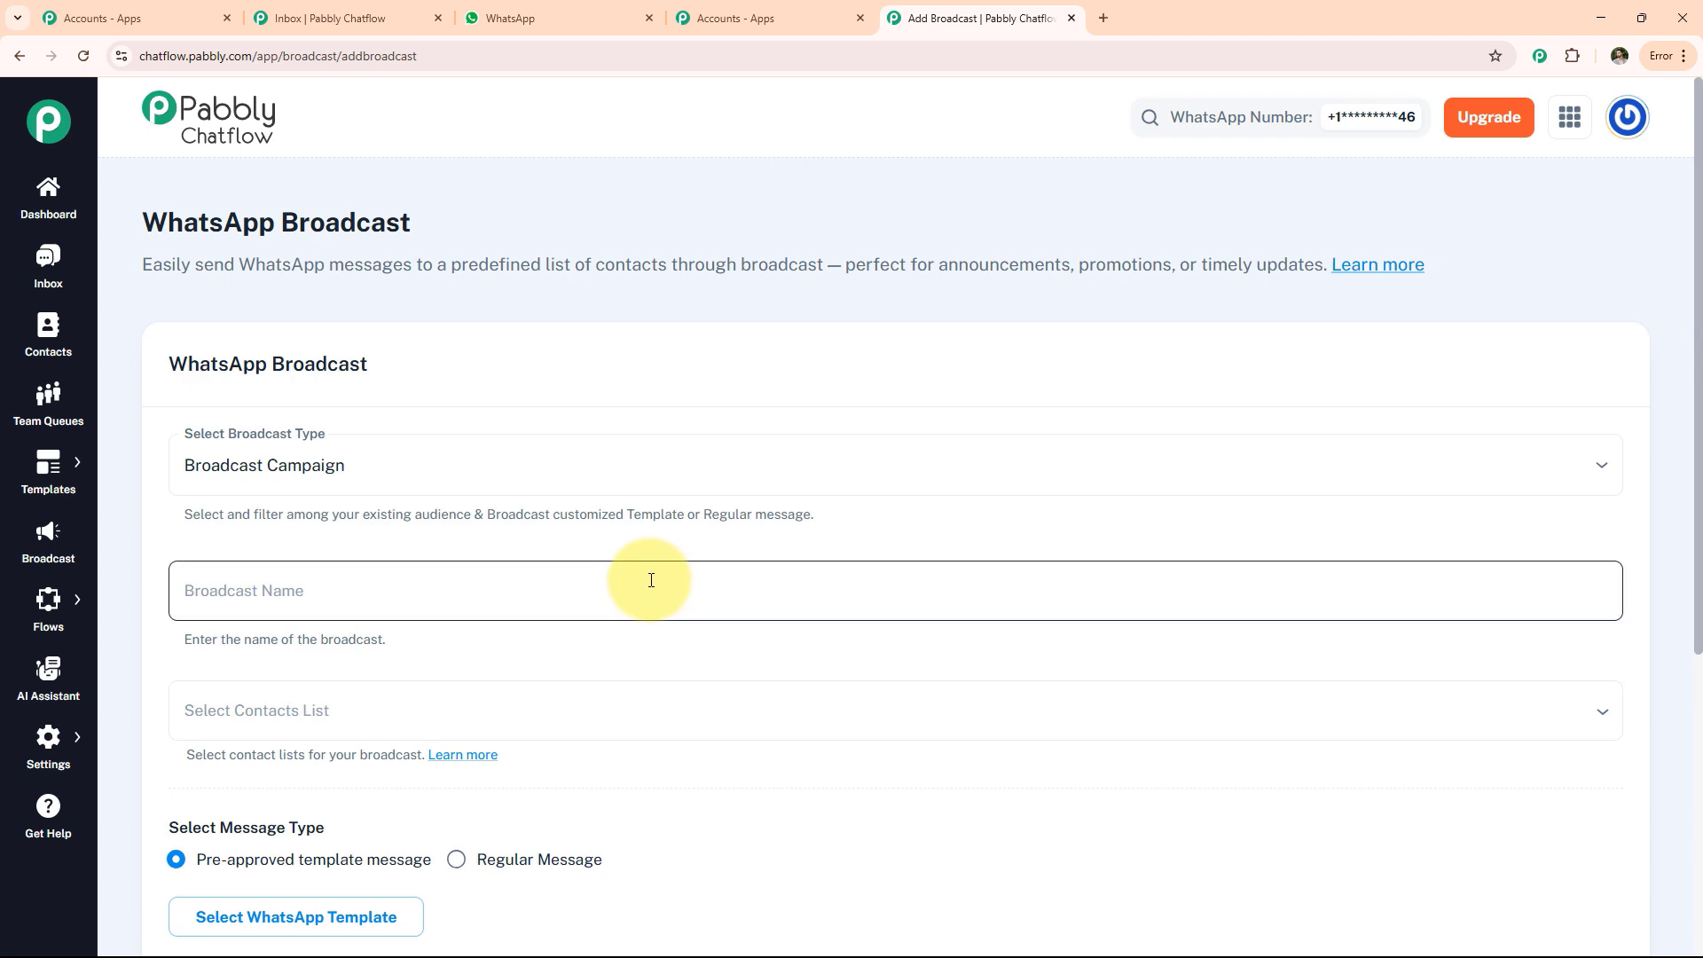
scroll(654, 609, down, 5)
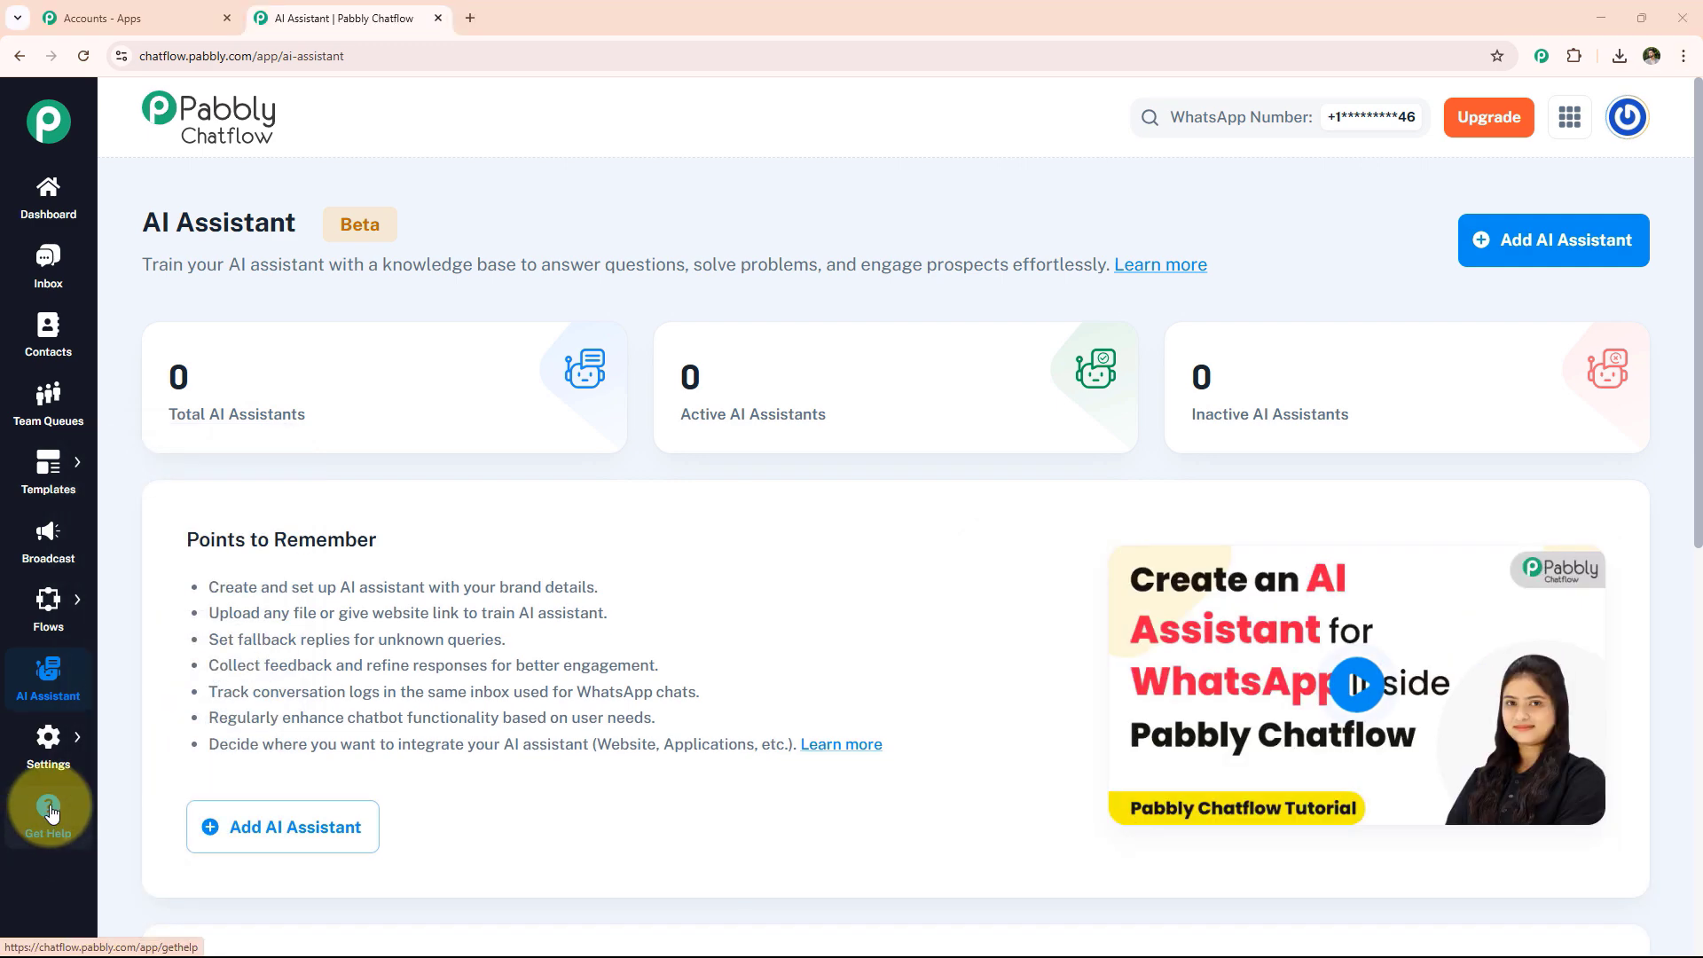
Step: Open the Flow Builder page listing the chatbot flows
mouse_move(47, 612)
click(119, 589)
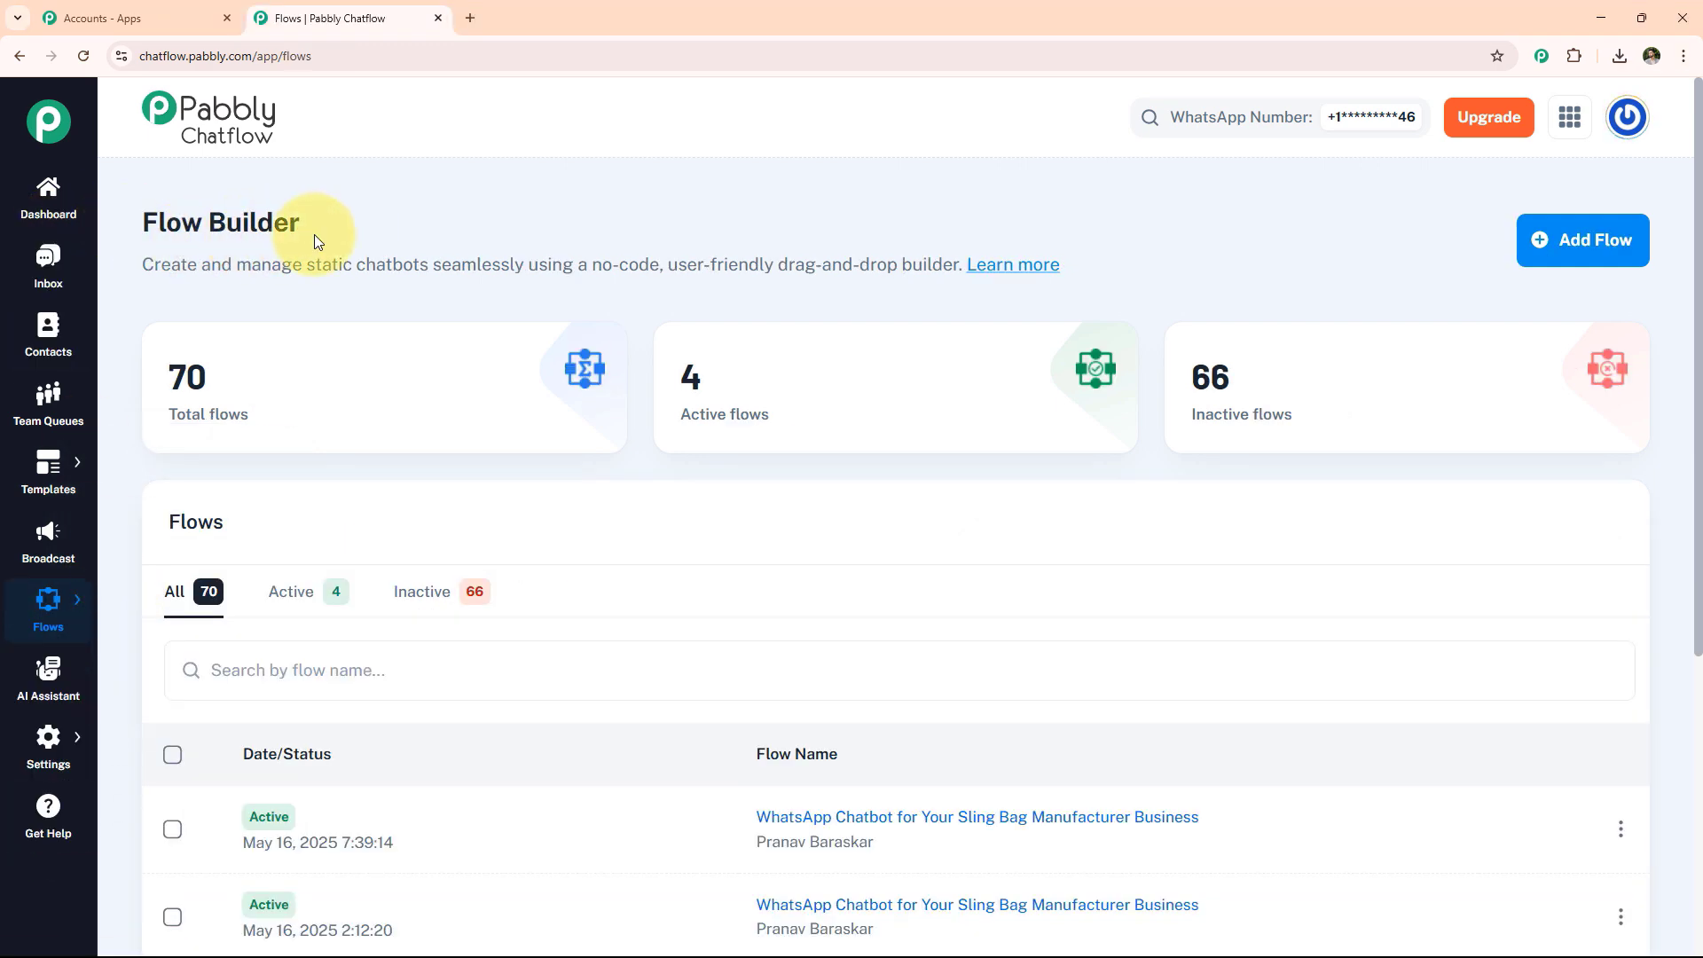
Step: Create a new flow named "WhatsApp Chatbot for Your Inventory Management Software Provider Business"
mouse_move(225, 426)
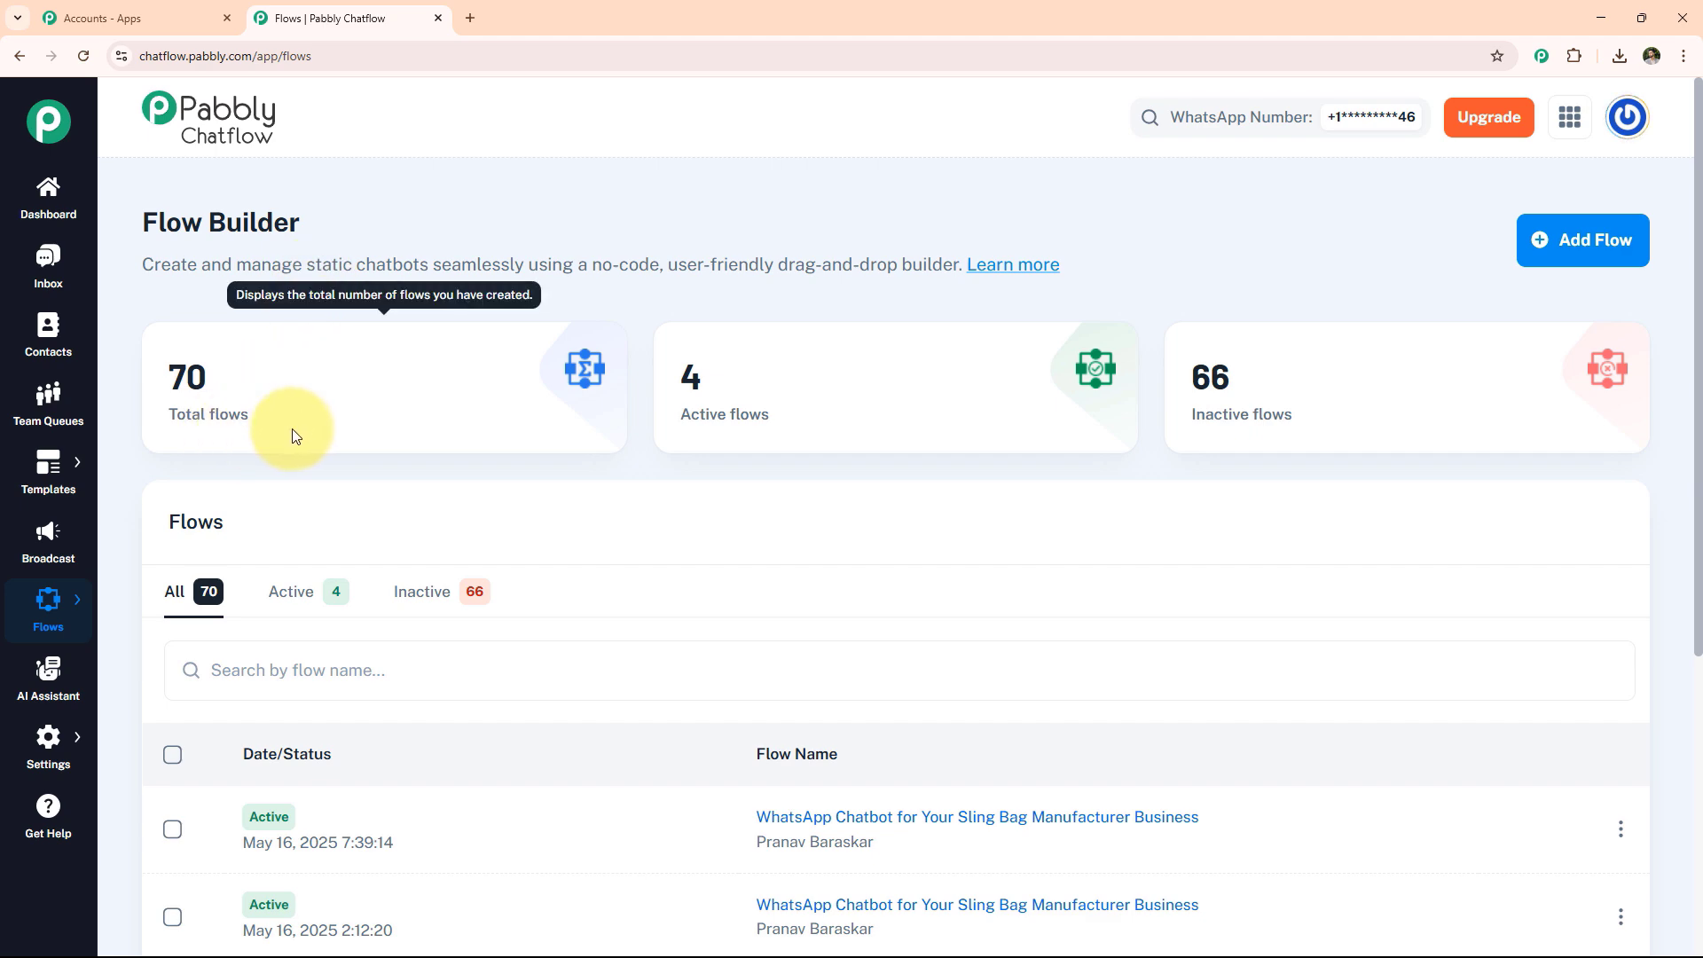
scroll(291, 428, down, 4)
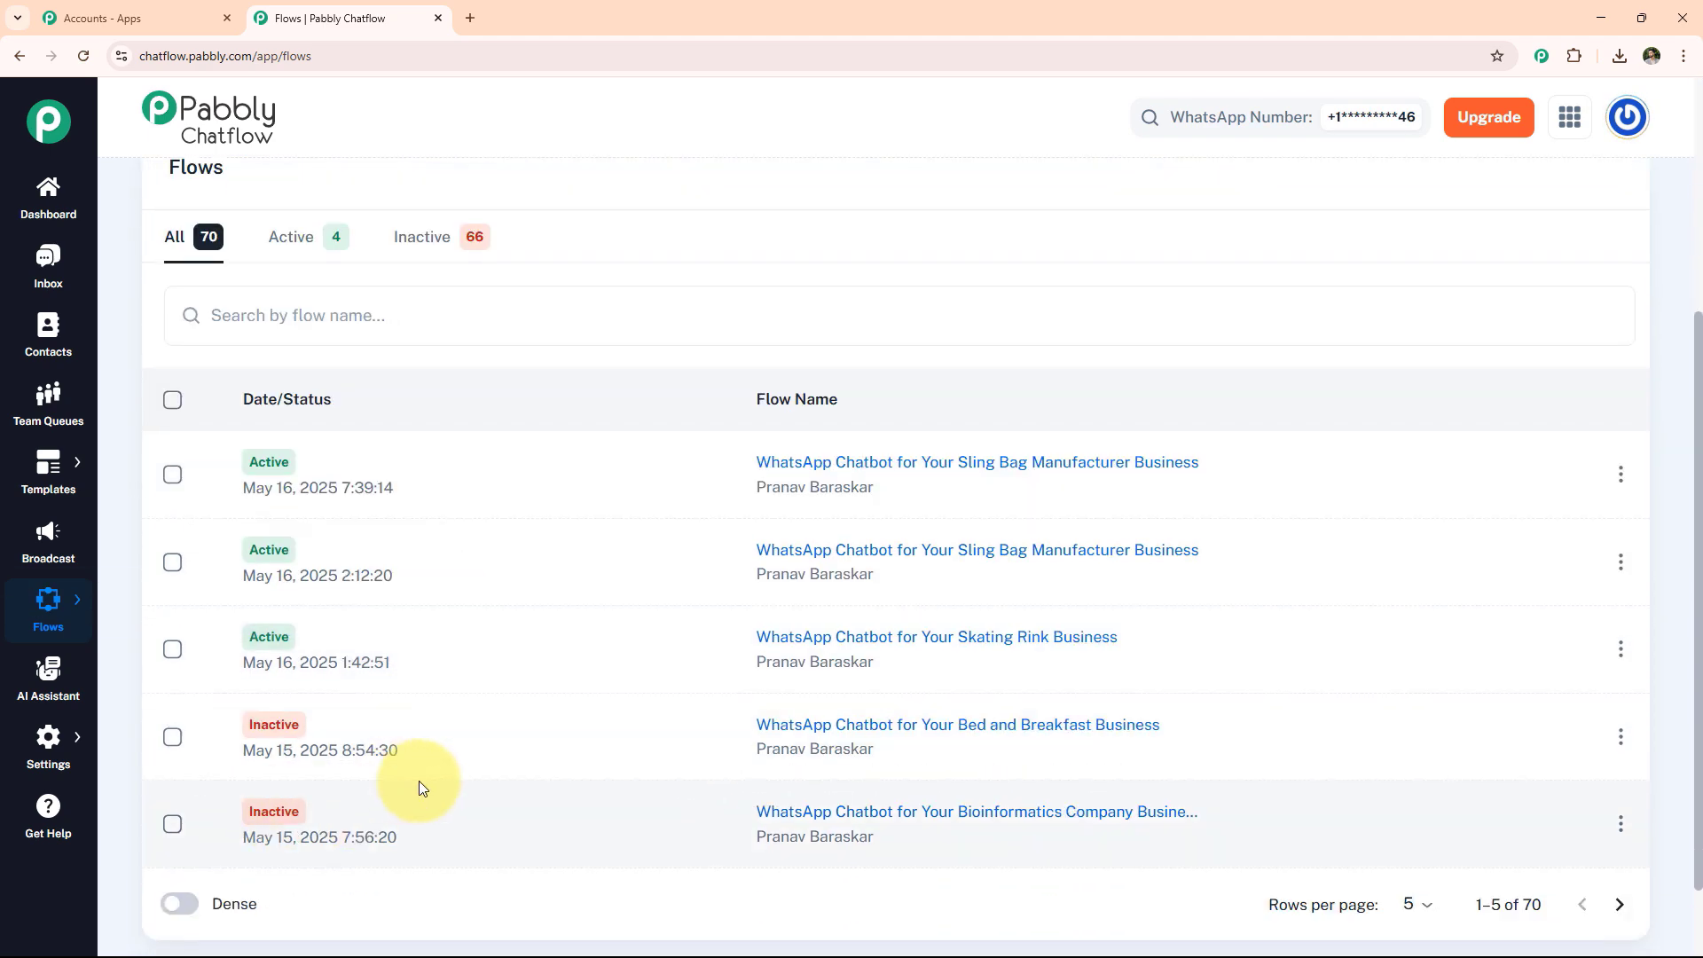
scroll(496, 779, up, 4)
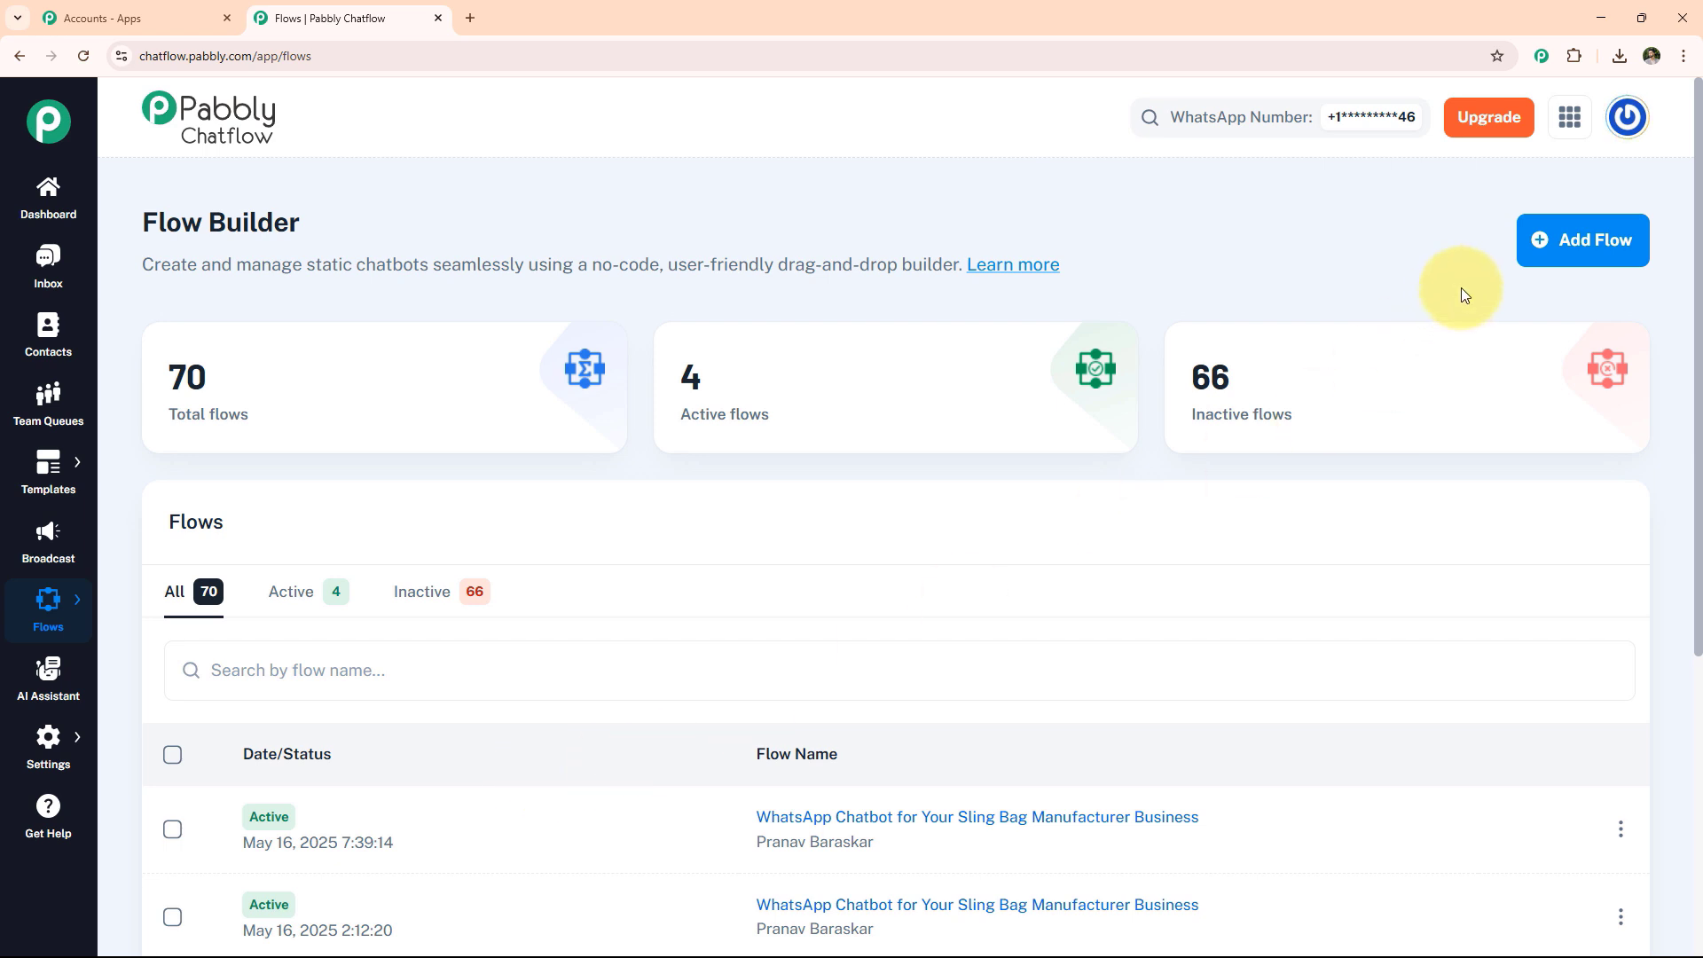
click(1540, 240)
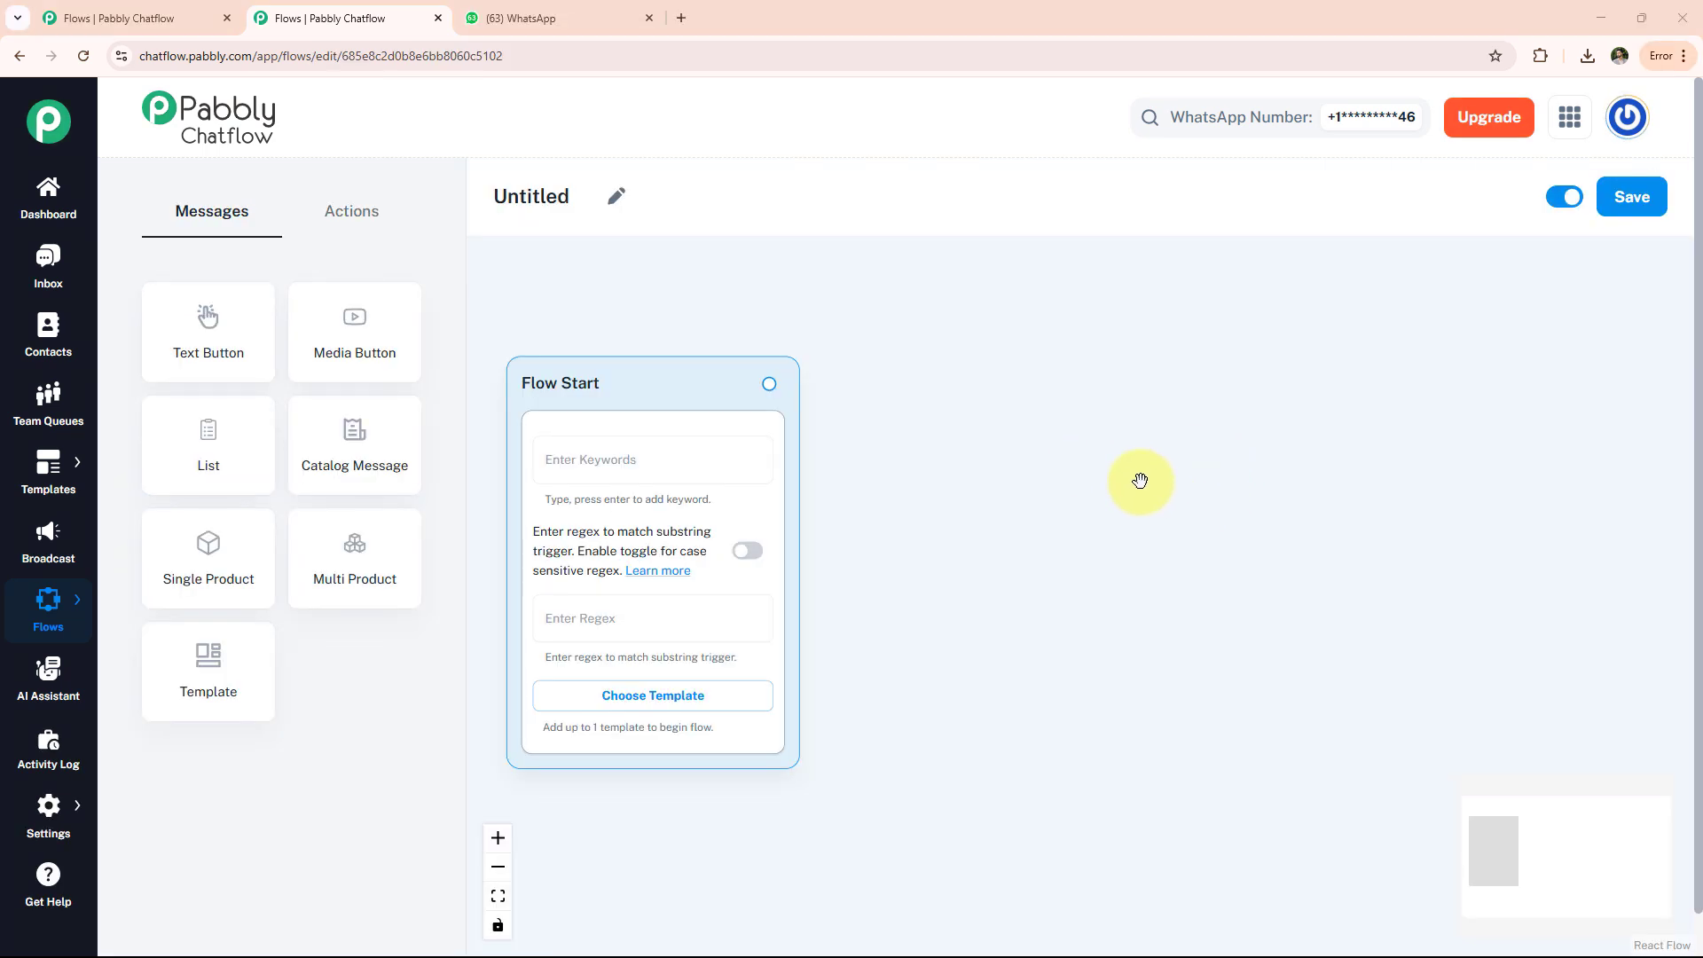
click(616, 196)
key(ctrl+v)
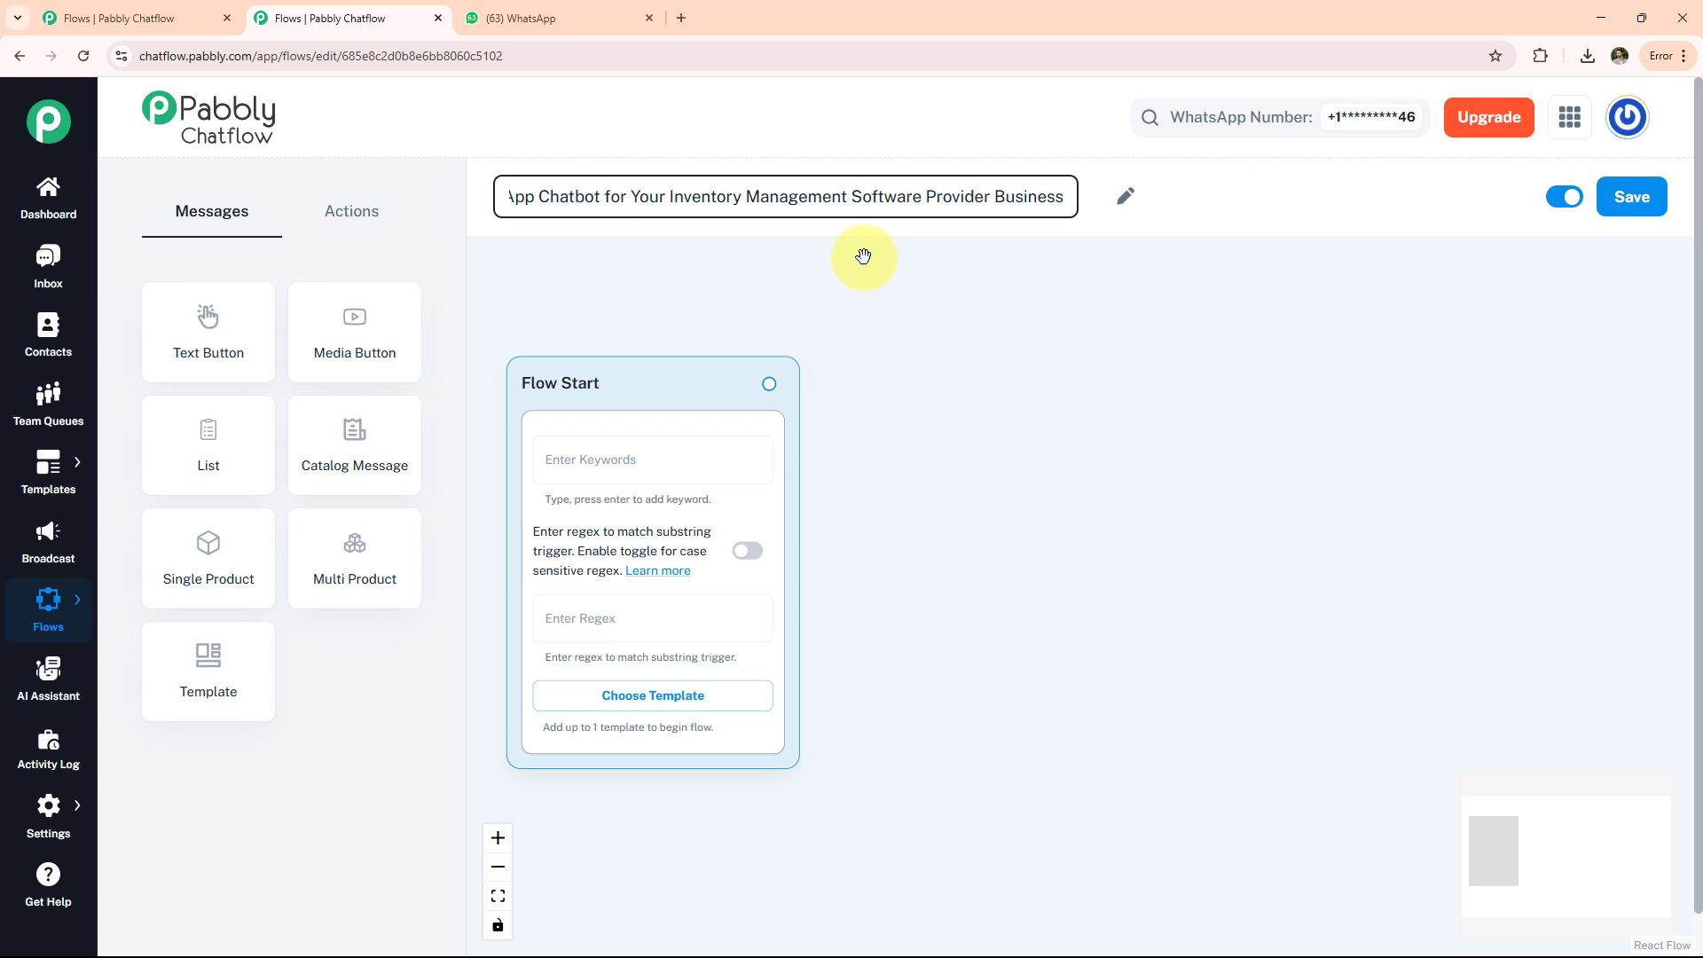
click(863, 256)
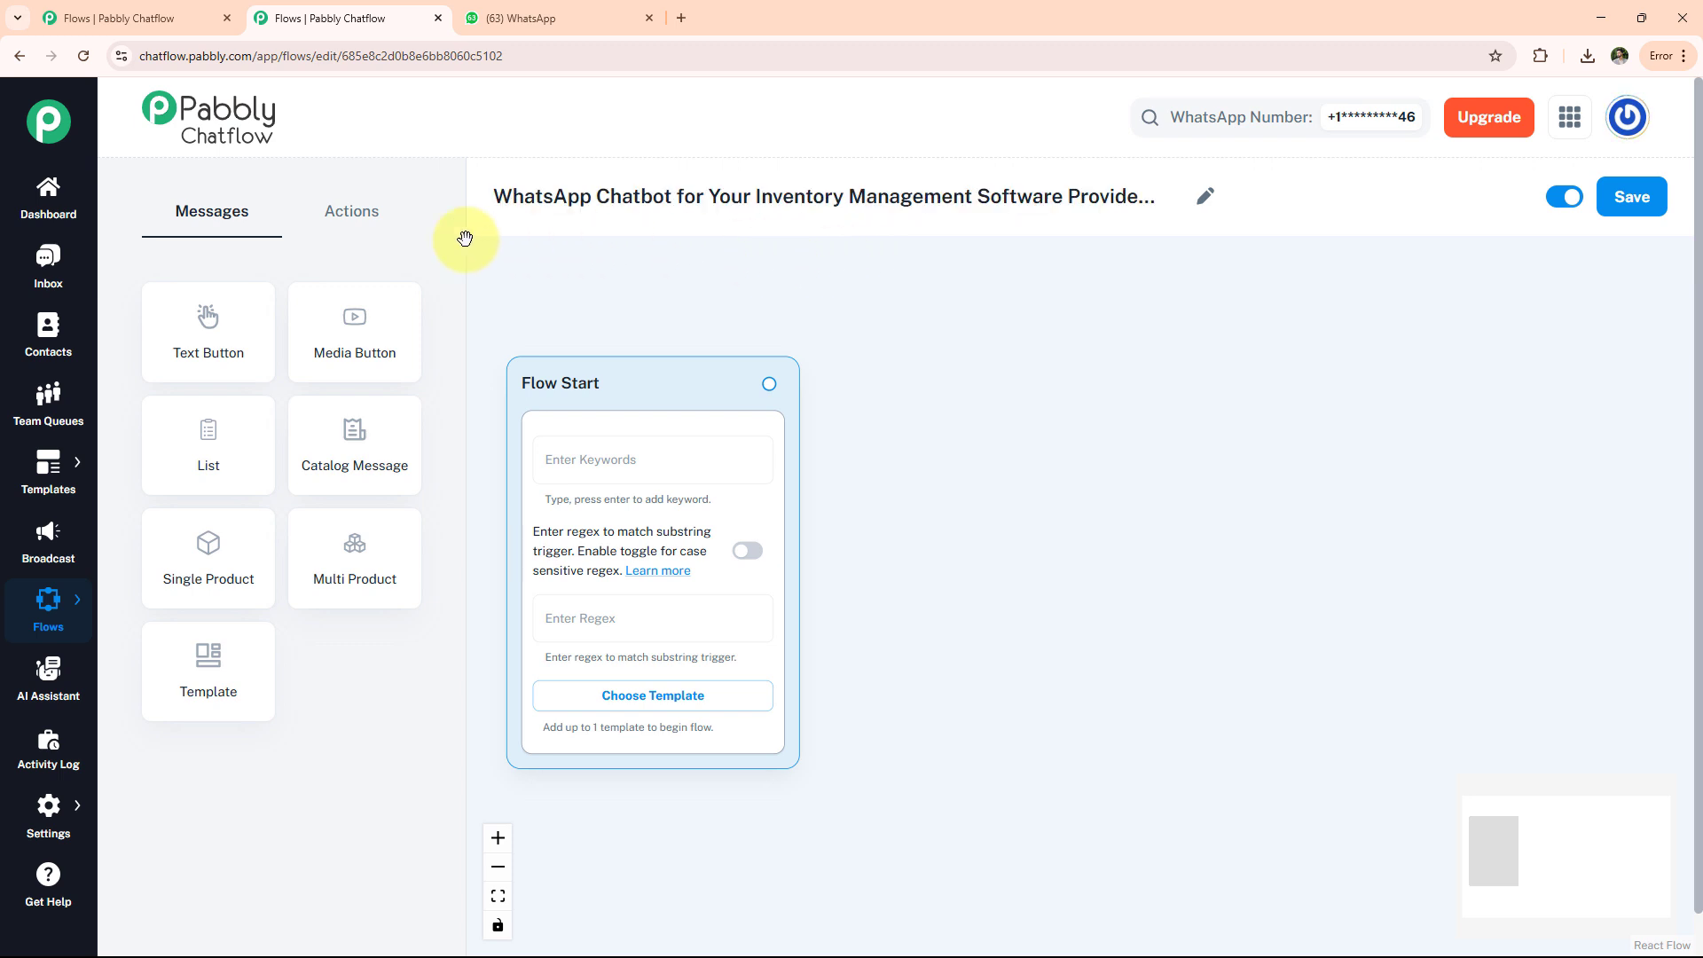
Step: Set the Flow Start trigger to keywords Hello and Hi with the regex [\s\S]+, and enable case-sensitive regex matching
click(374, 214)
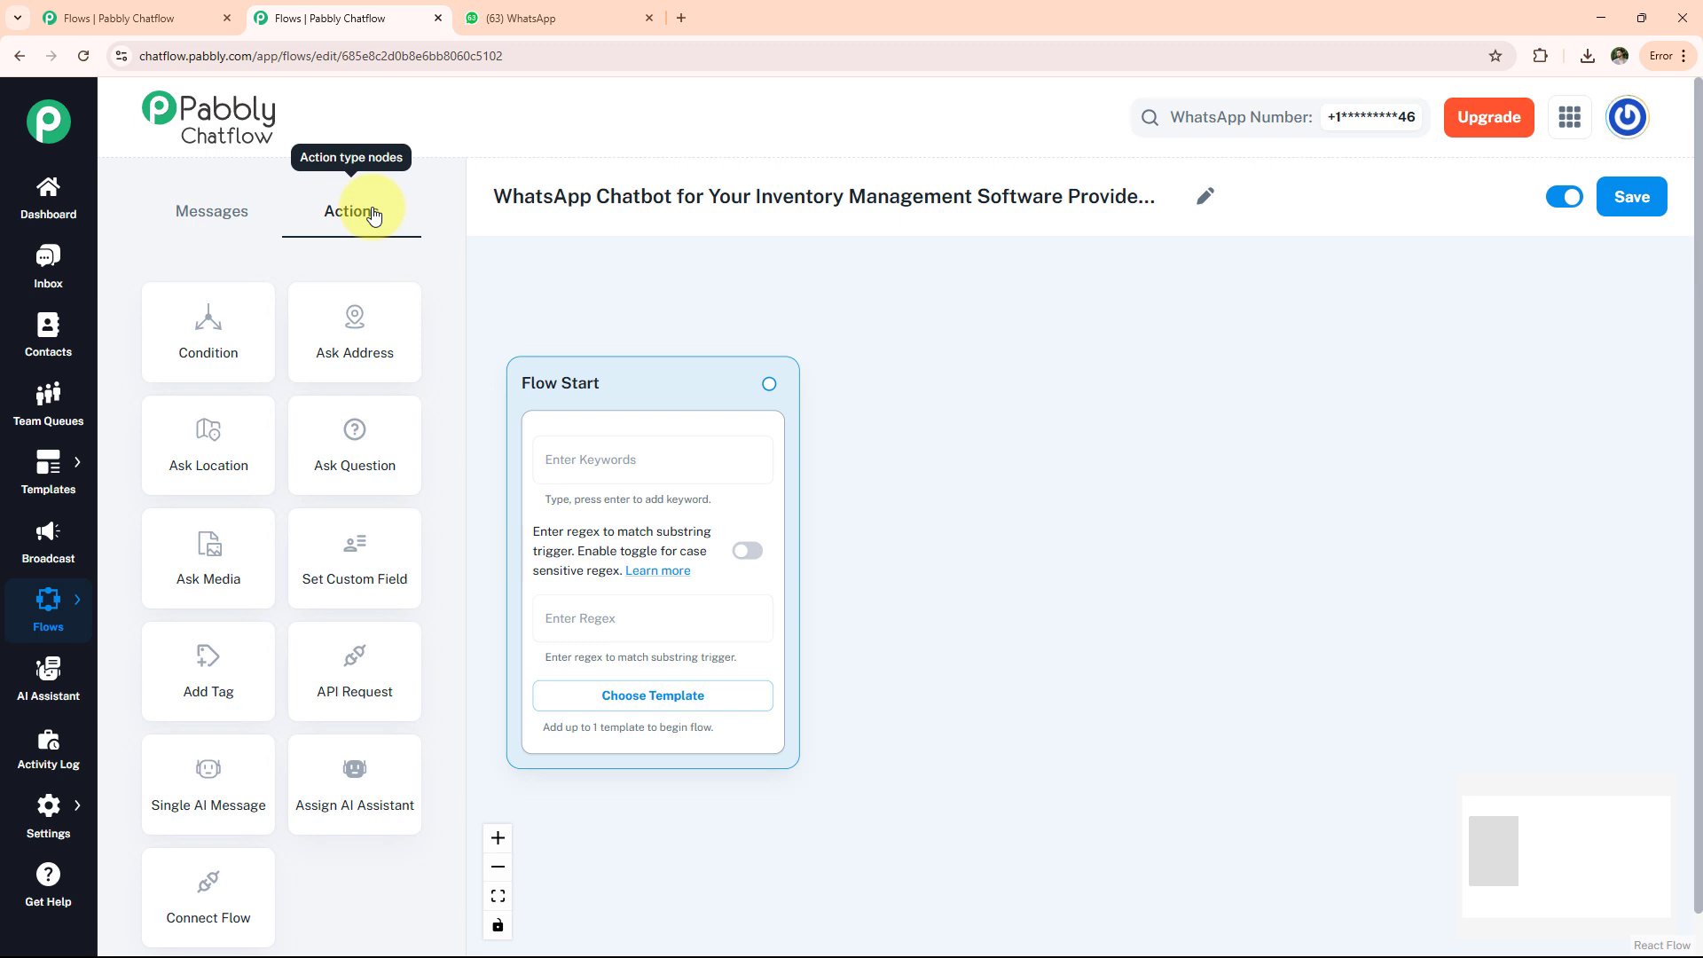
click(638, 463)
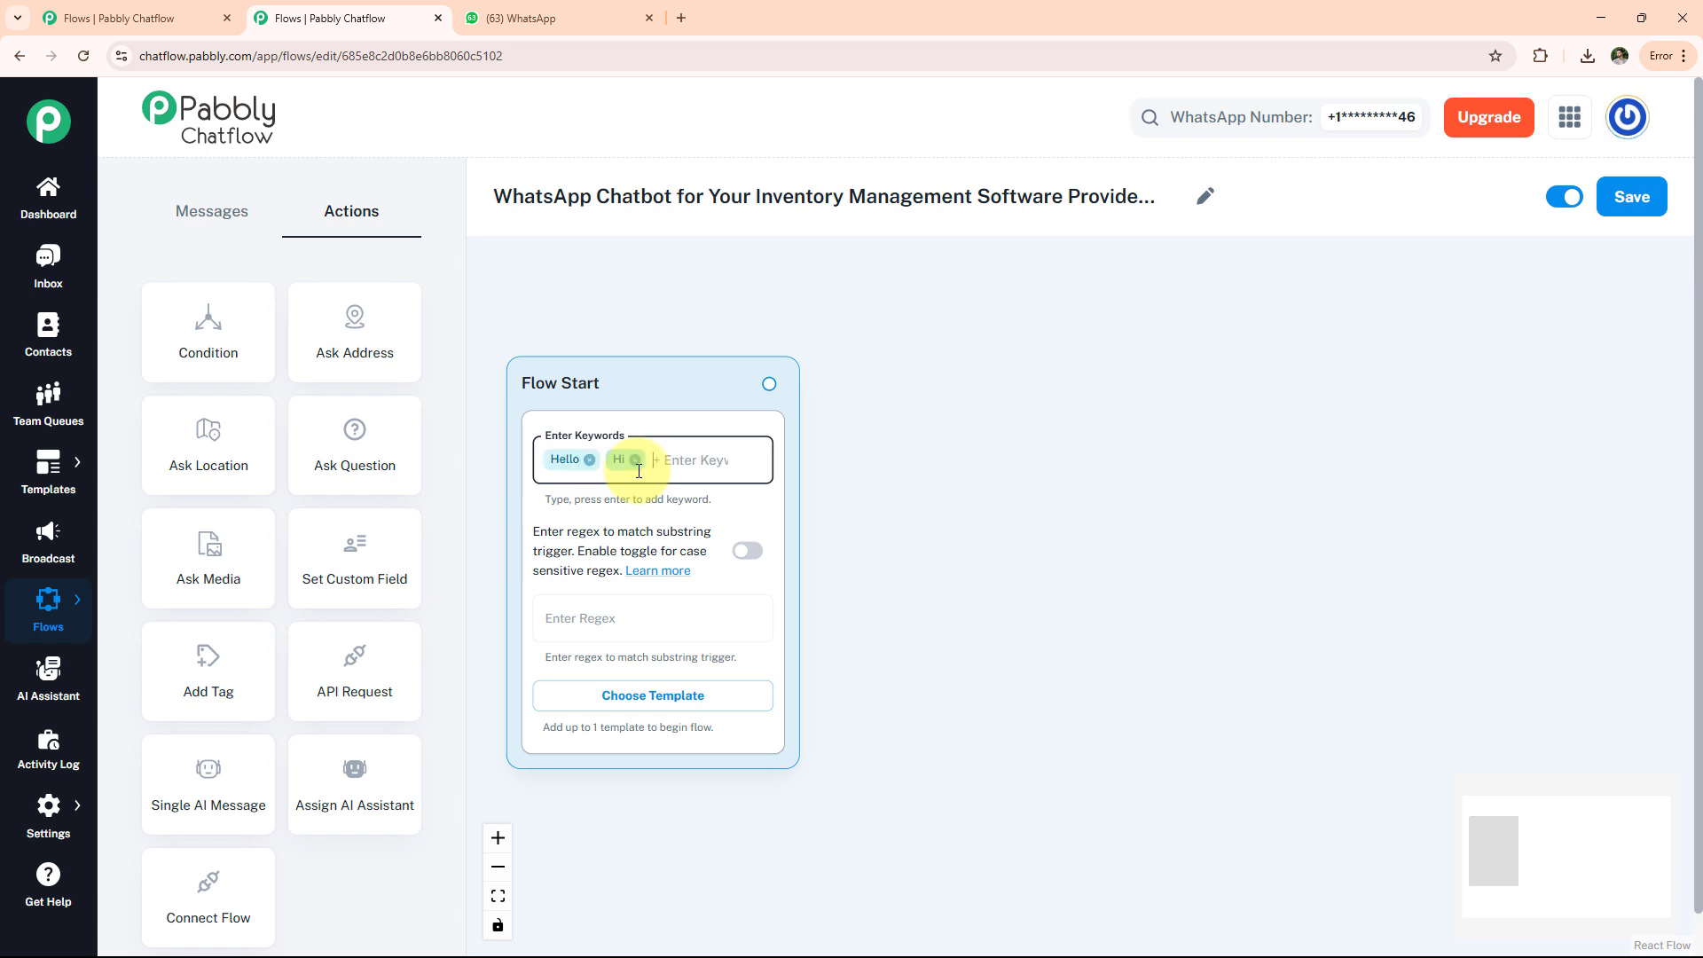
click(629, 611)
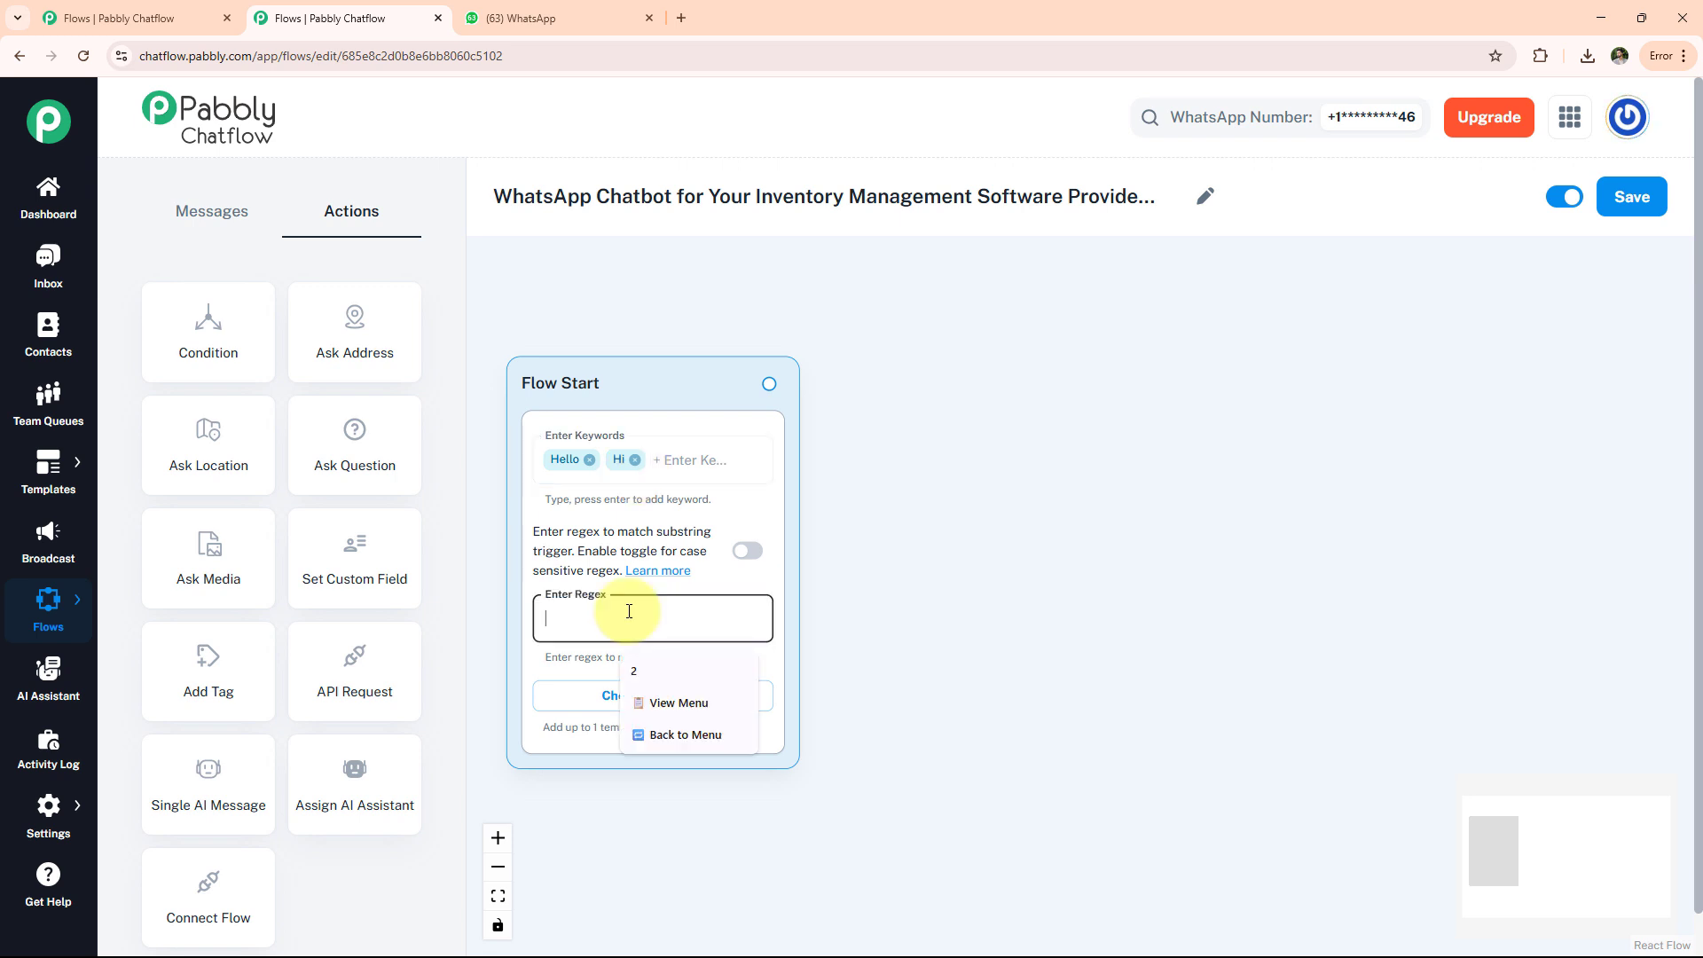
text([\s\S]+)
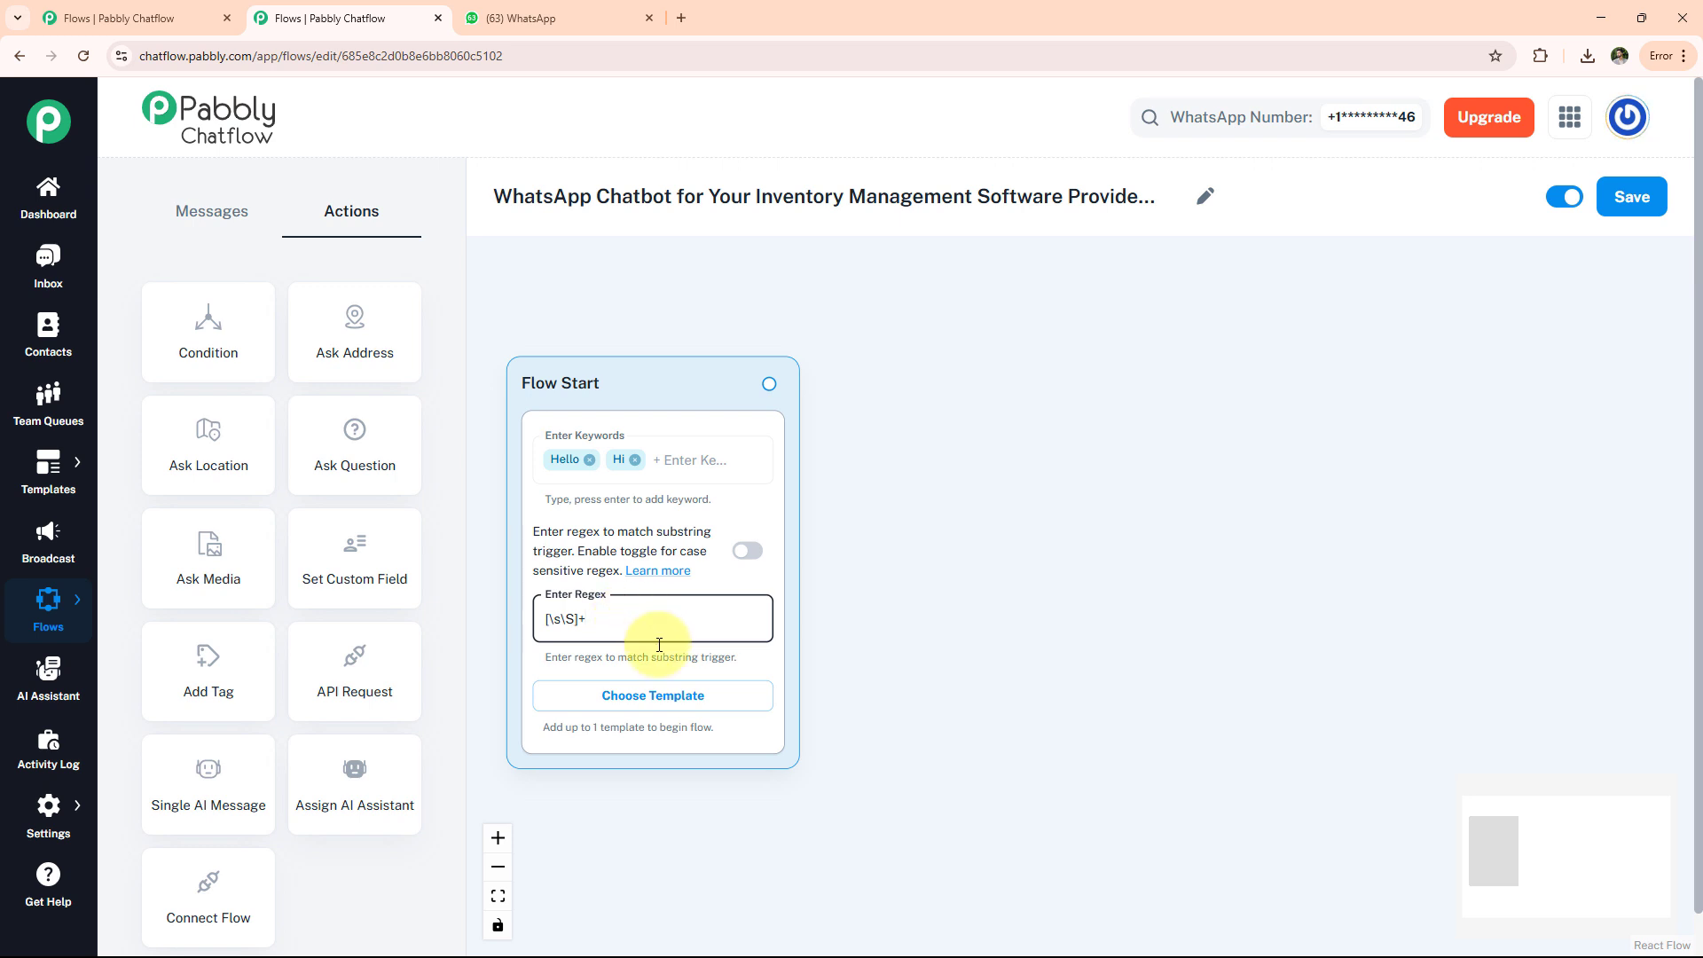
click(748, 553)
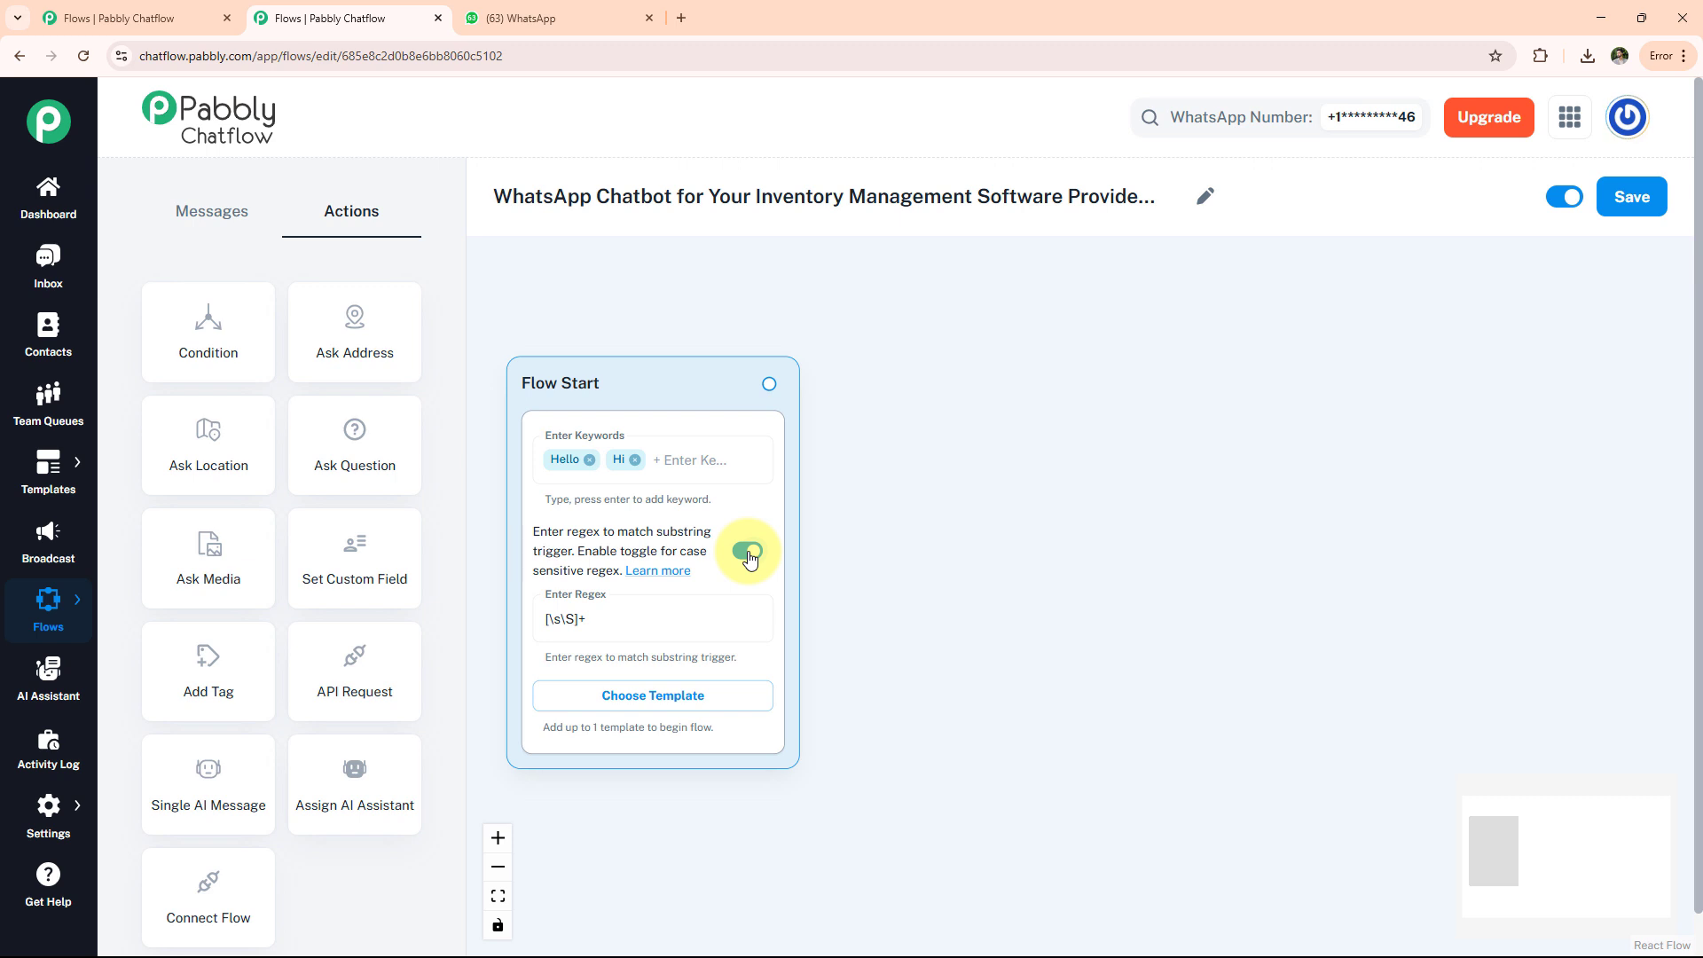
Step: Add a Media Button message beside Flow Start and upload the image a93cb664-b9b3-4400-928a-a0204c287d3a (1).jpg from Downloads
click(212, 212)
drag(373, 337, 970, 297)
click(1111, 608)
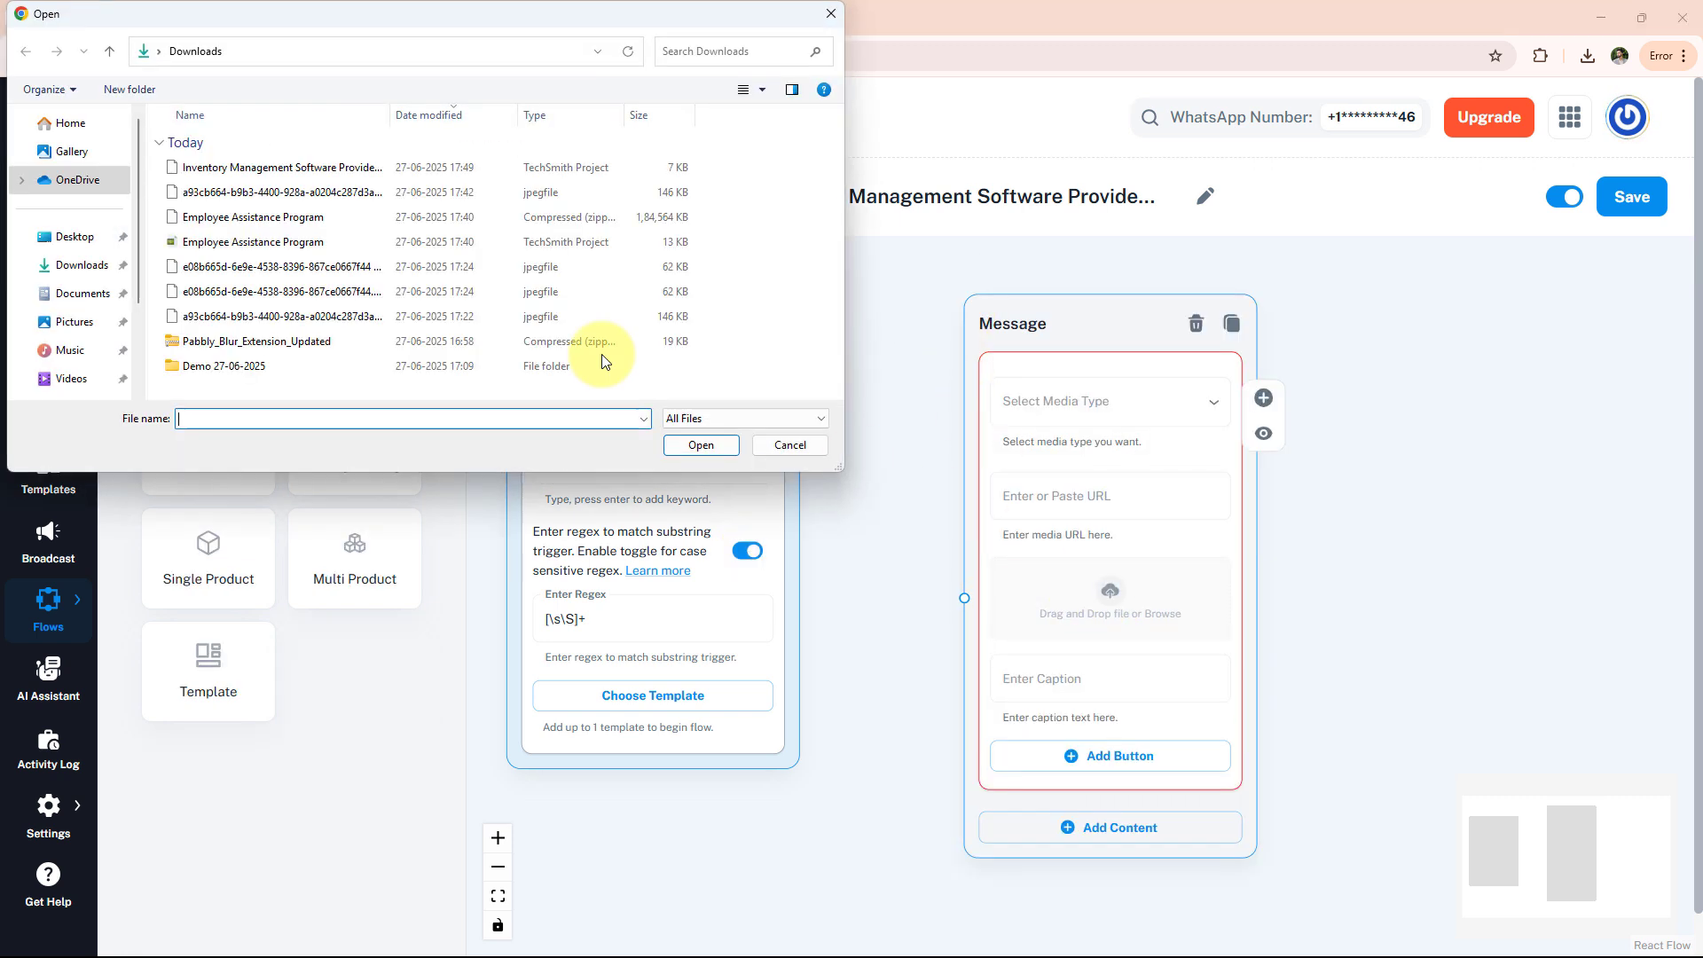
click(188, 198)
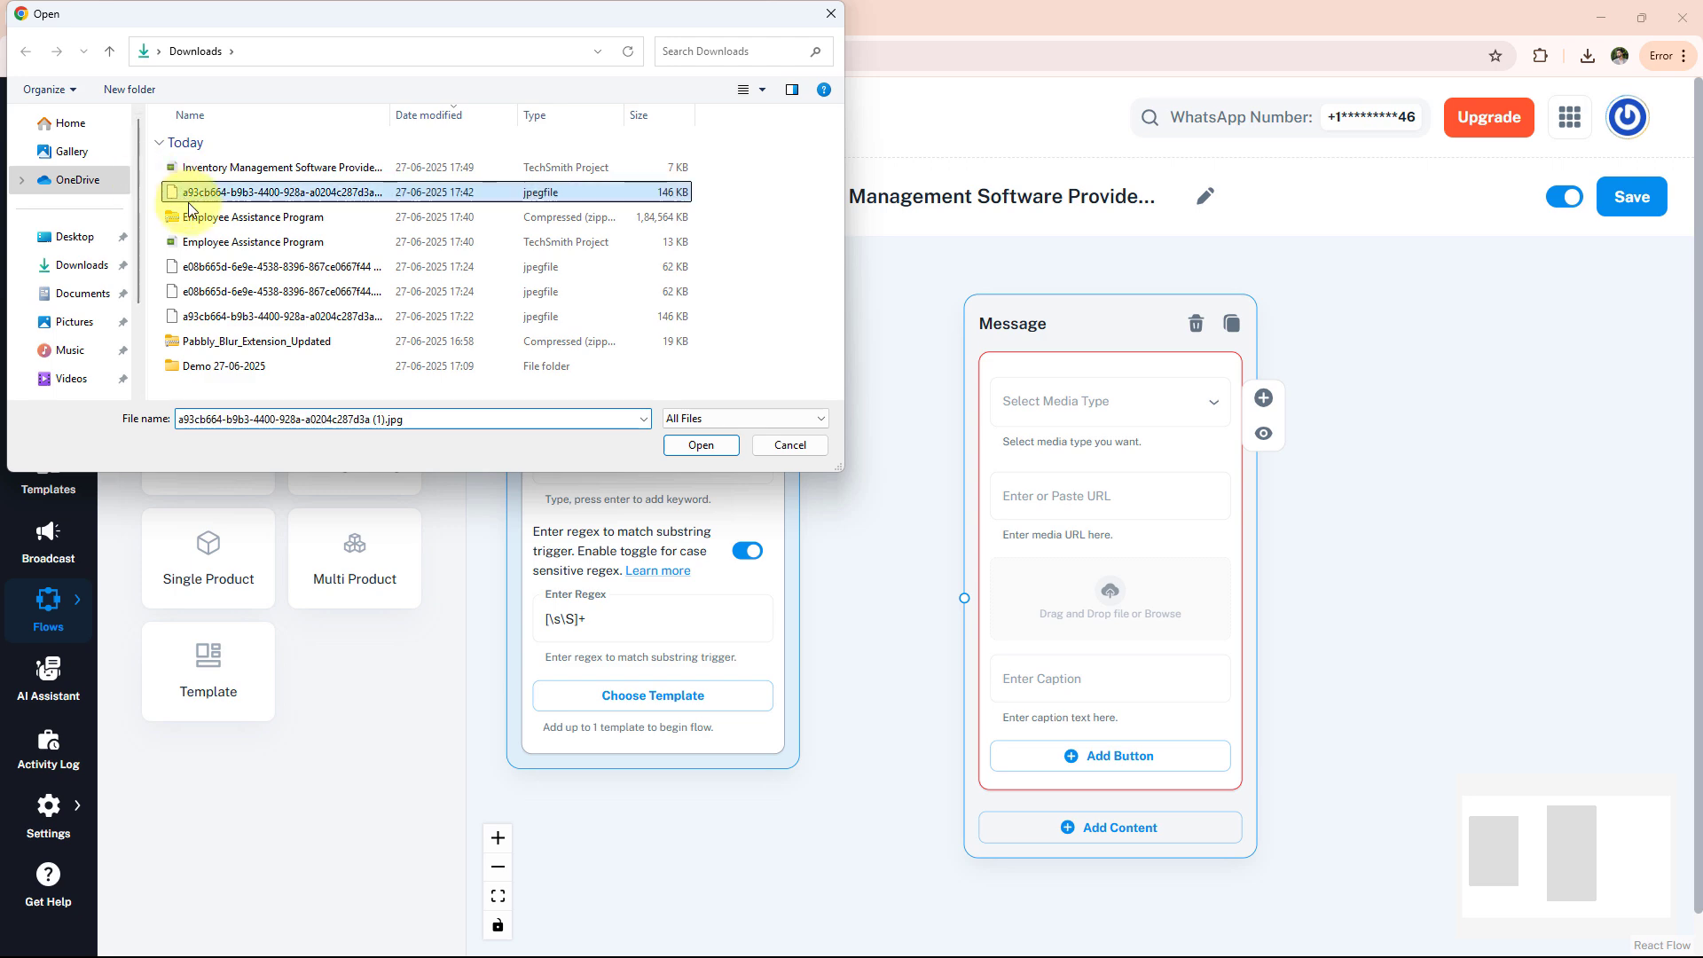
click(692, 446)
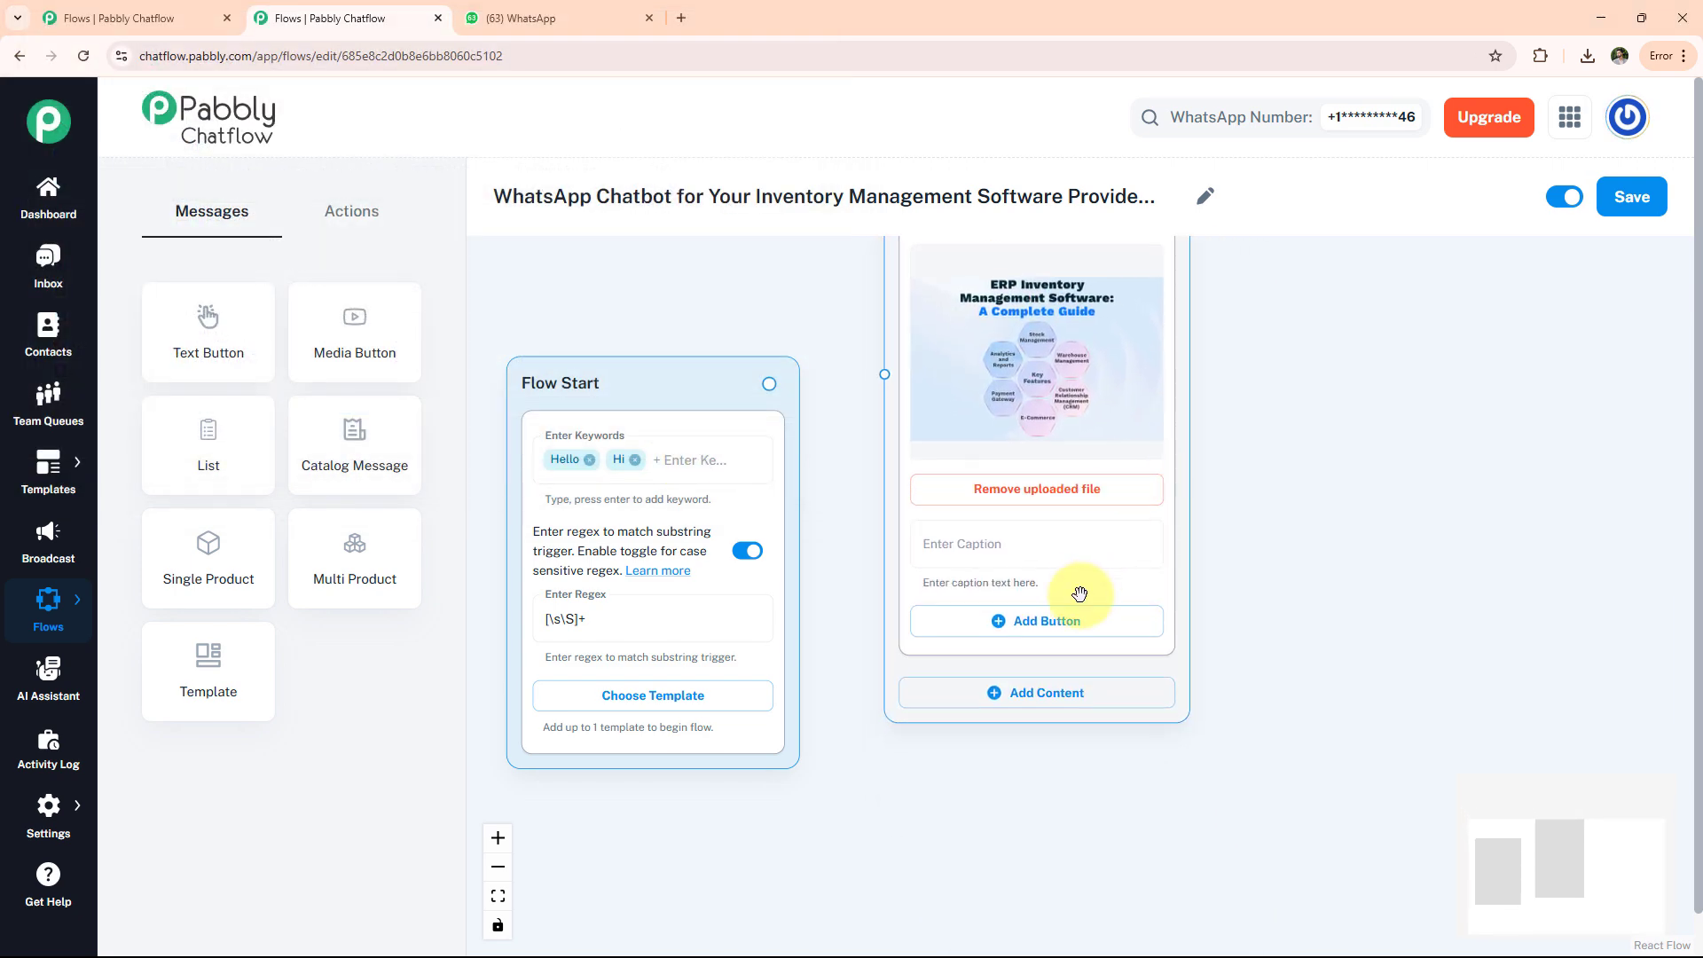
Step: Add text content below the image: "Hi 👋 Welcome to *StockEase Inventory Software* – Built to help you manage stock smartly and scale efficiently."
click(1049, 695)
click(1038, 714)
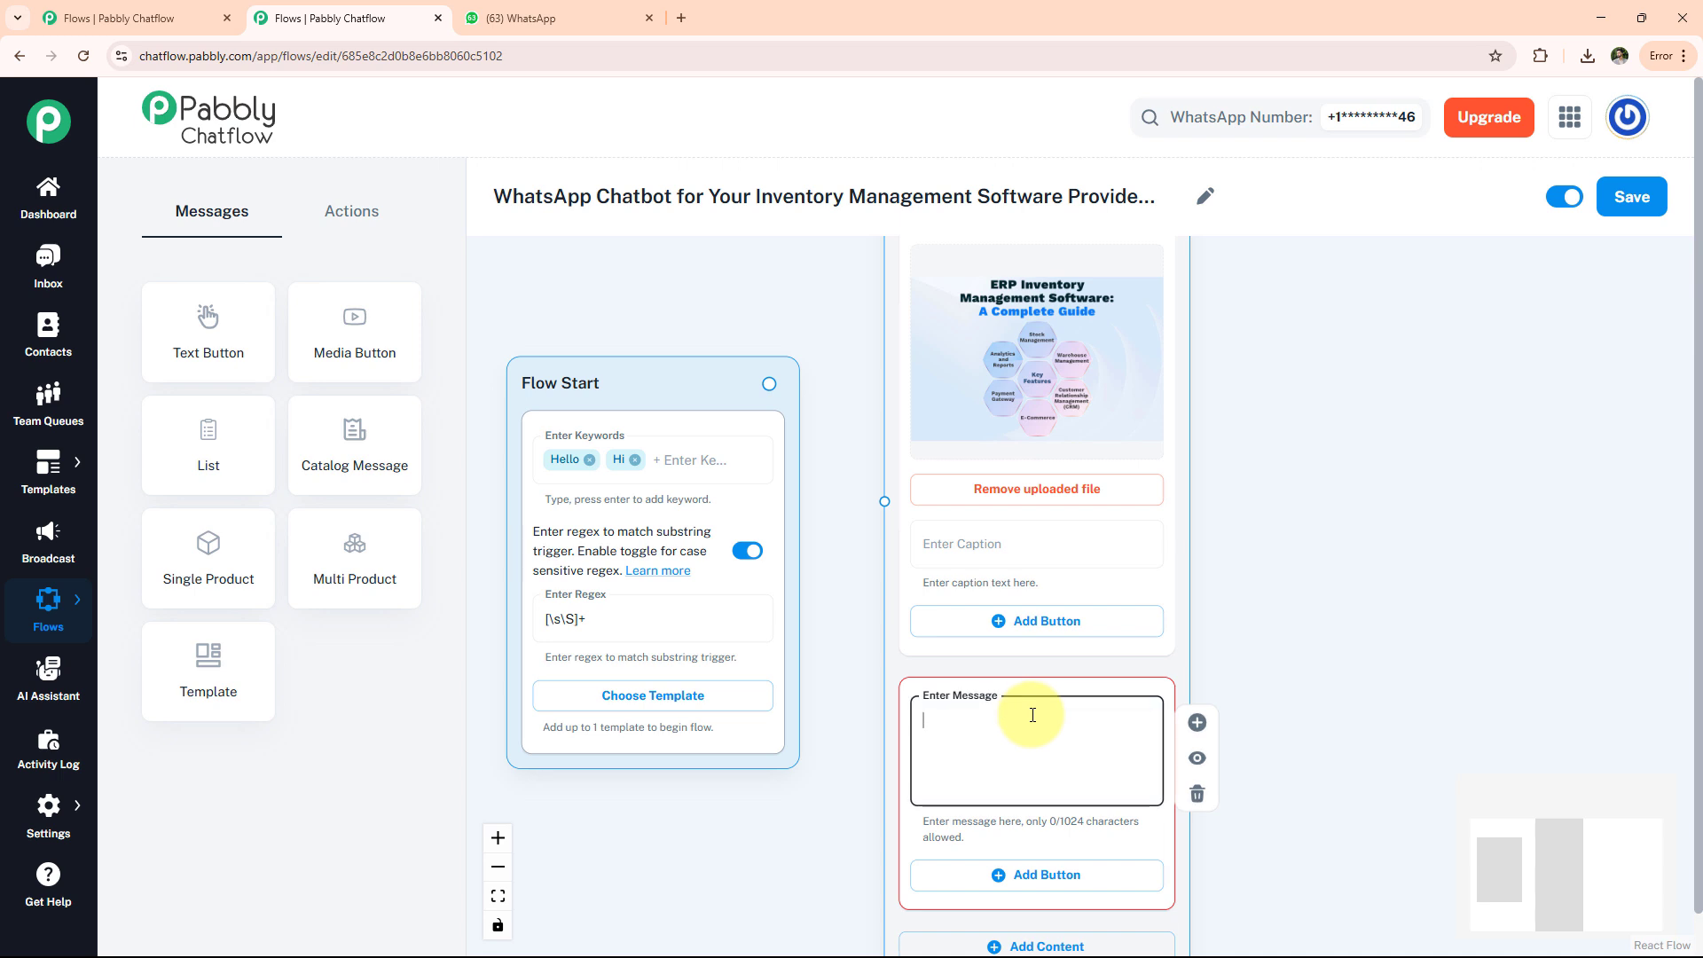
text(Hi 👋 Welcome to *StockEase Inventory Software* – Built to help you manage stock smartly and scale efficiently.)
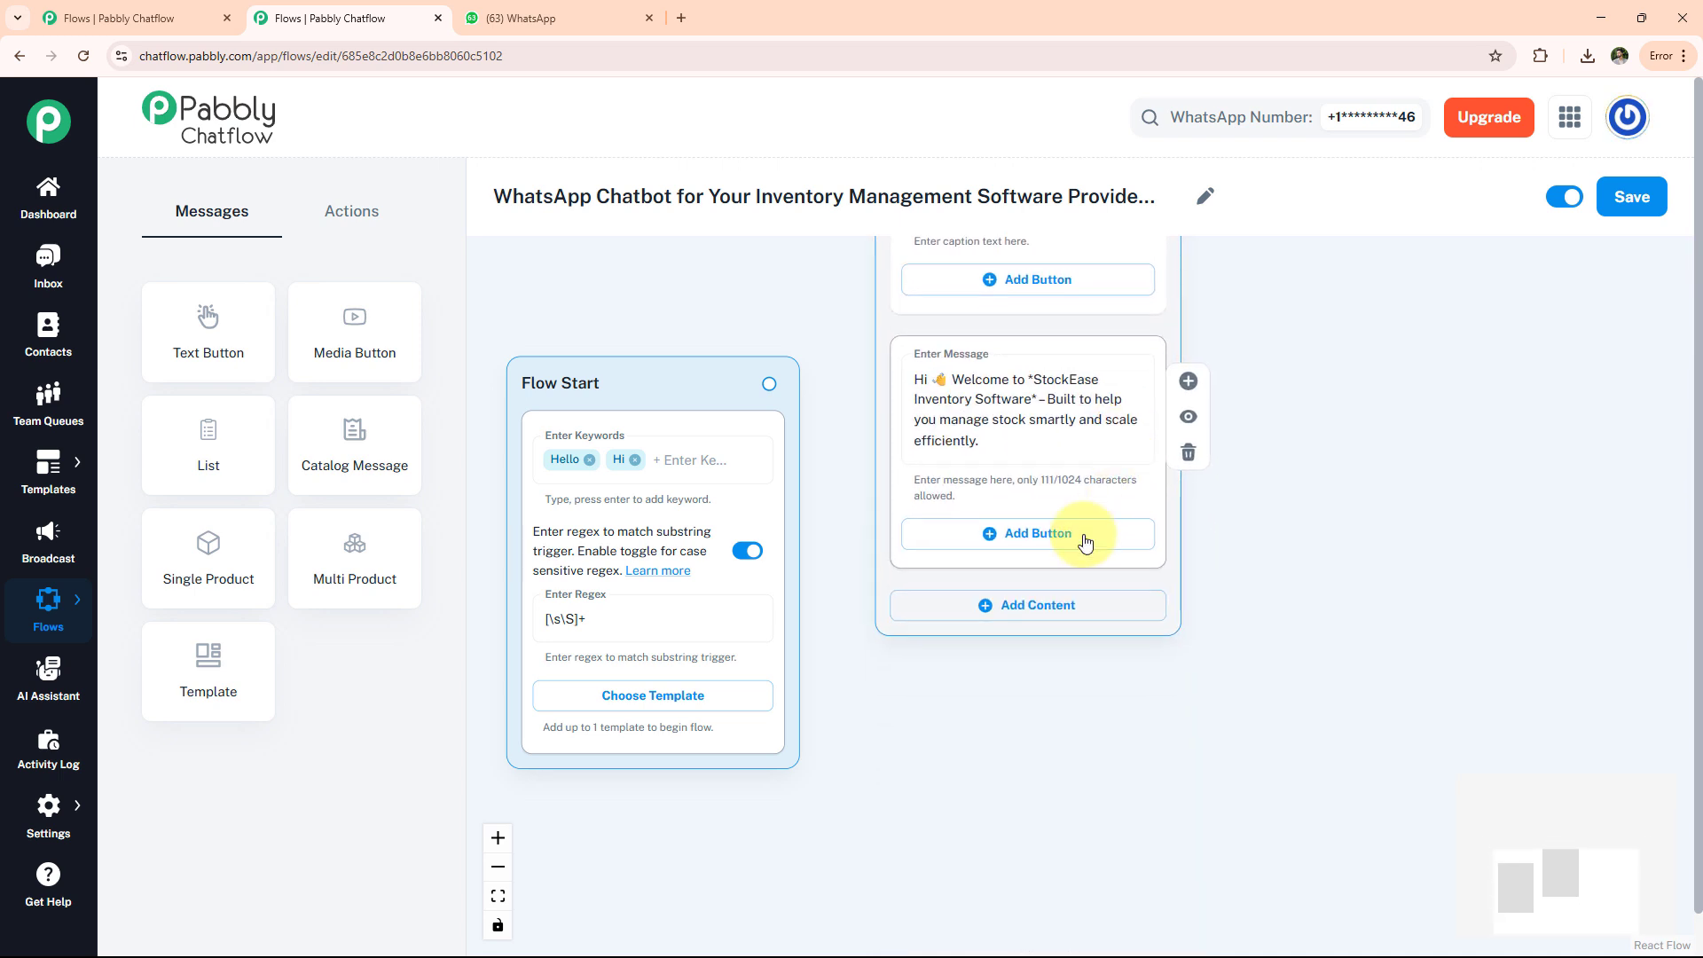
Step: Add buttons "📅 Book a Free Demo", "💡 See Features" and "💰 View Pricing" to the welcome text, and connect Flow Start to this message
click(1034, 534)
click(1031, 558)
text(📅 Book a Free Demo)
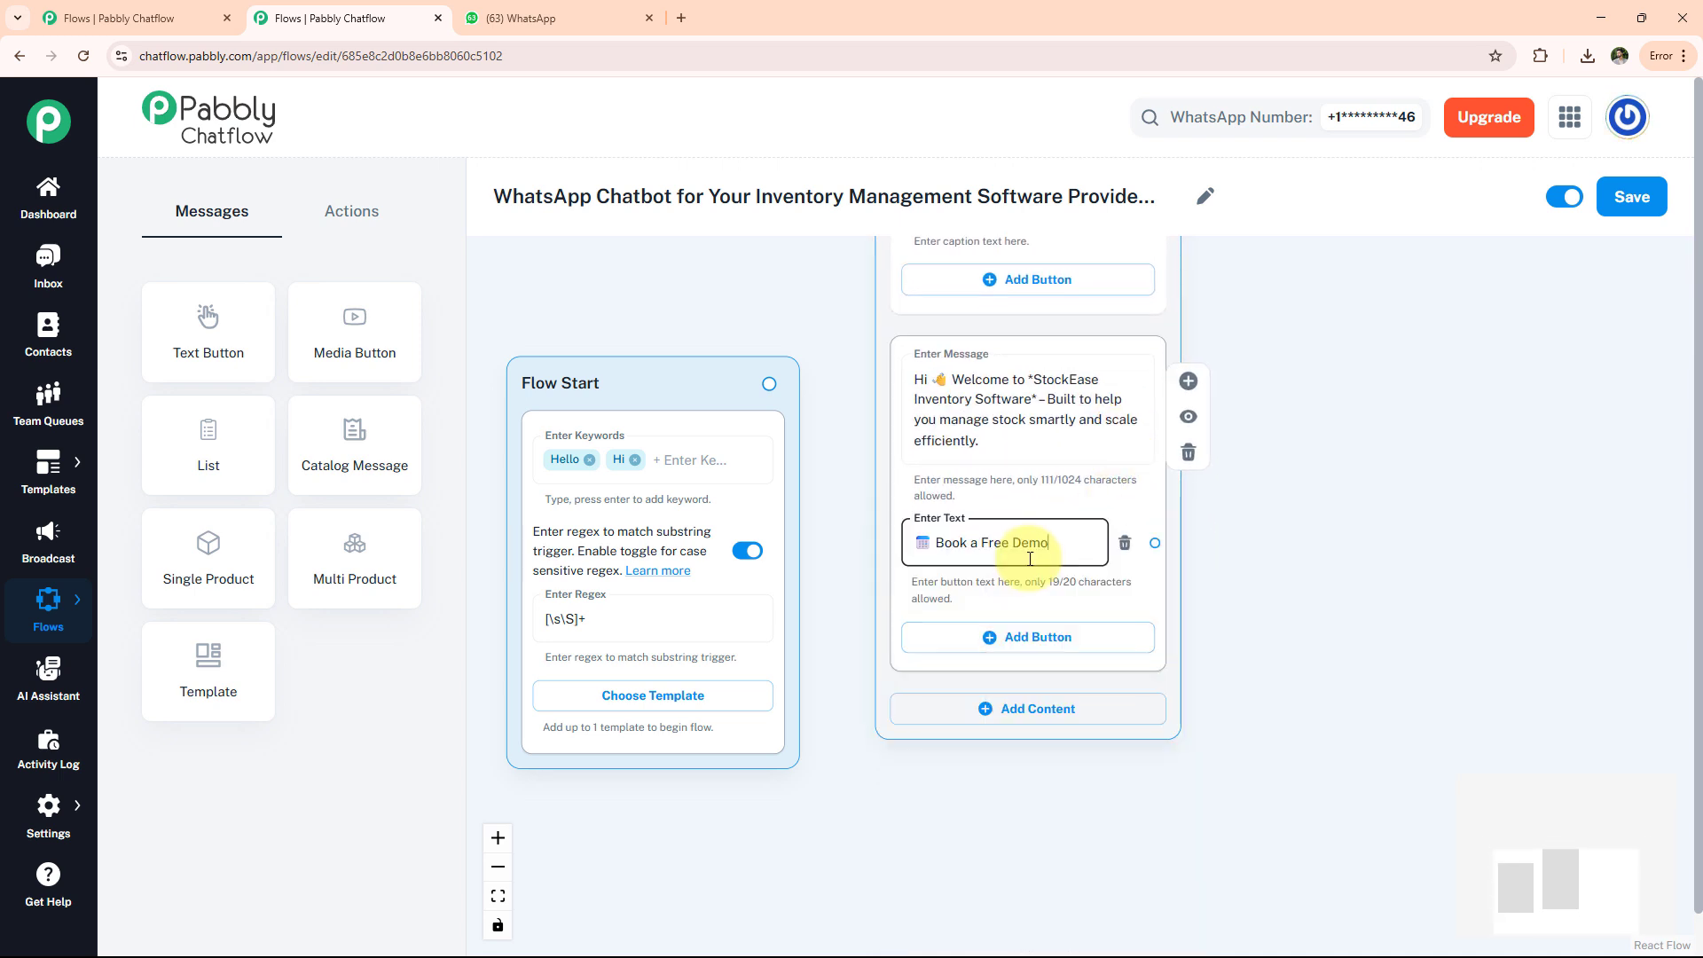
click(1034, 637)
text(💡 See Features)
click(1068, 739)
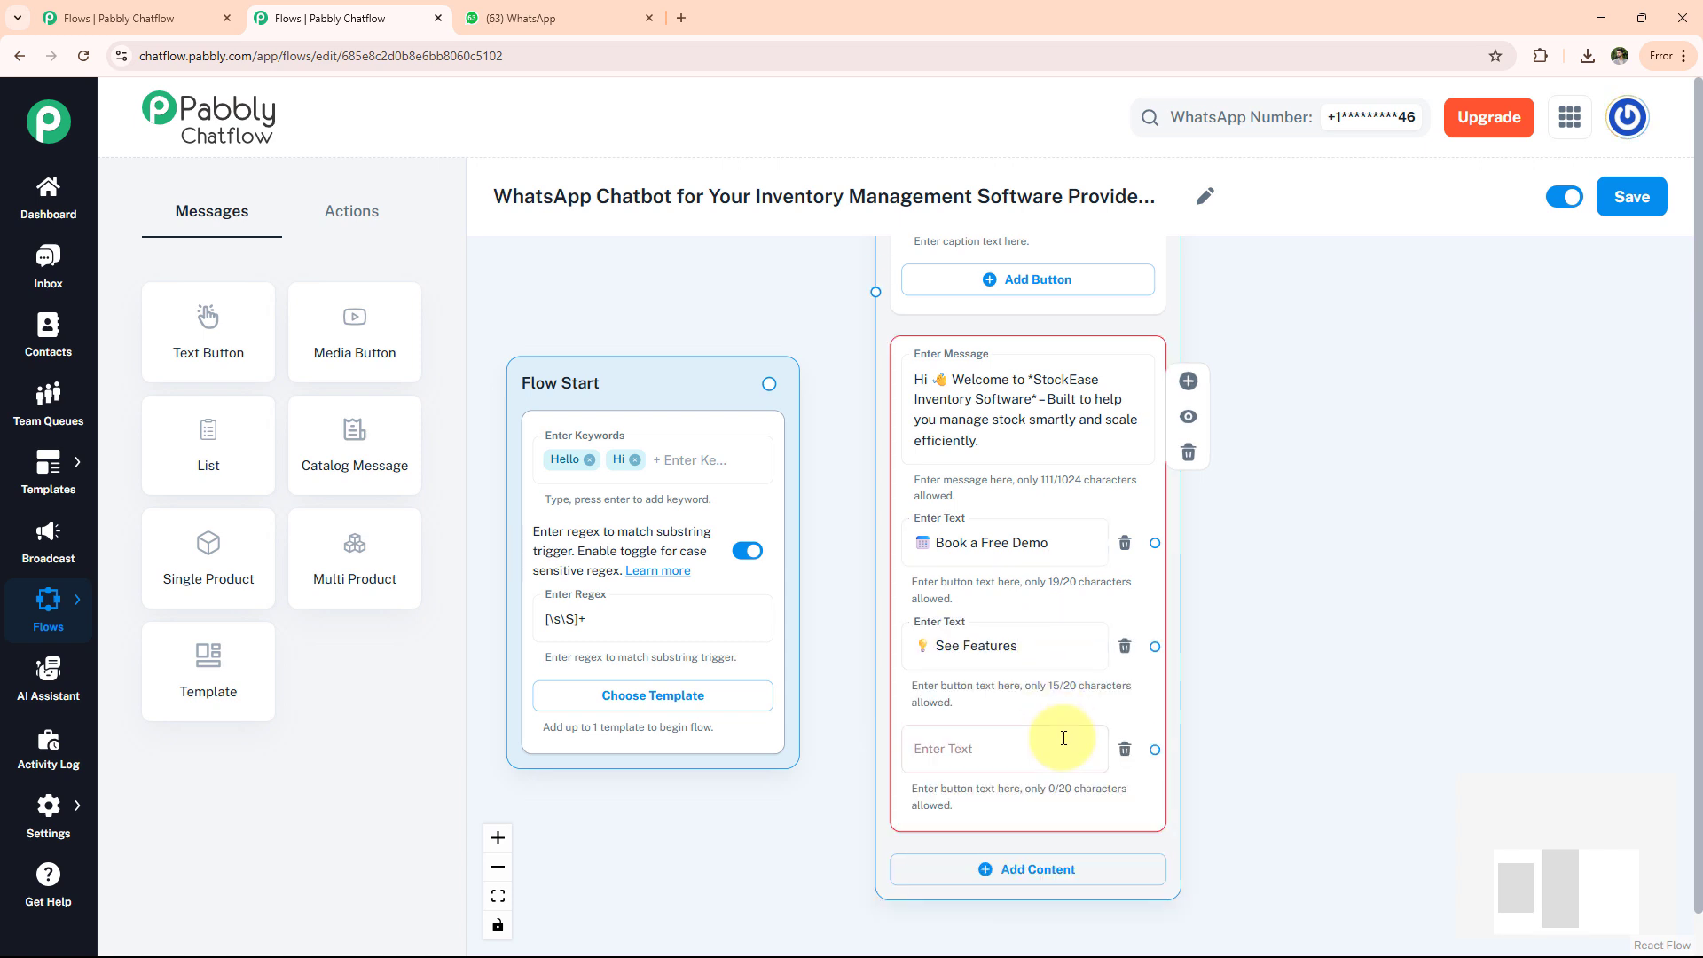
text(💰 View Pricing)
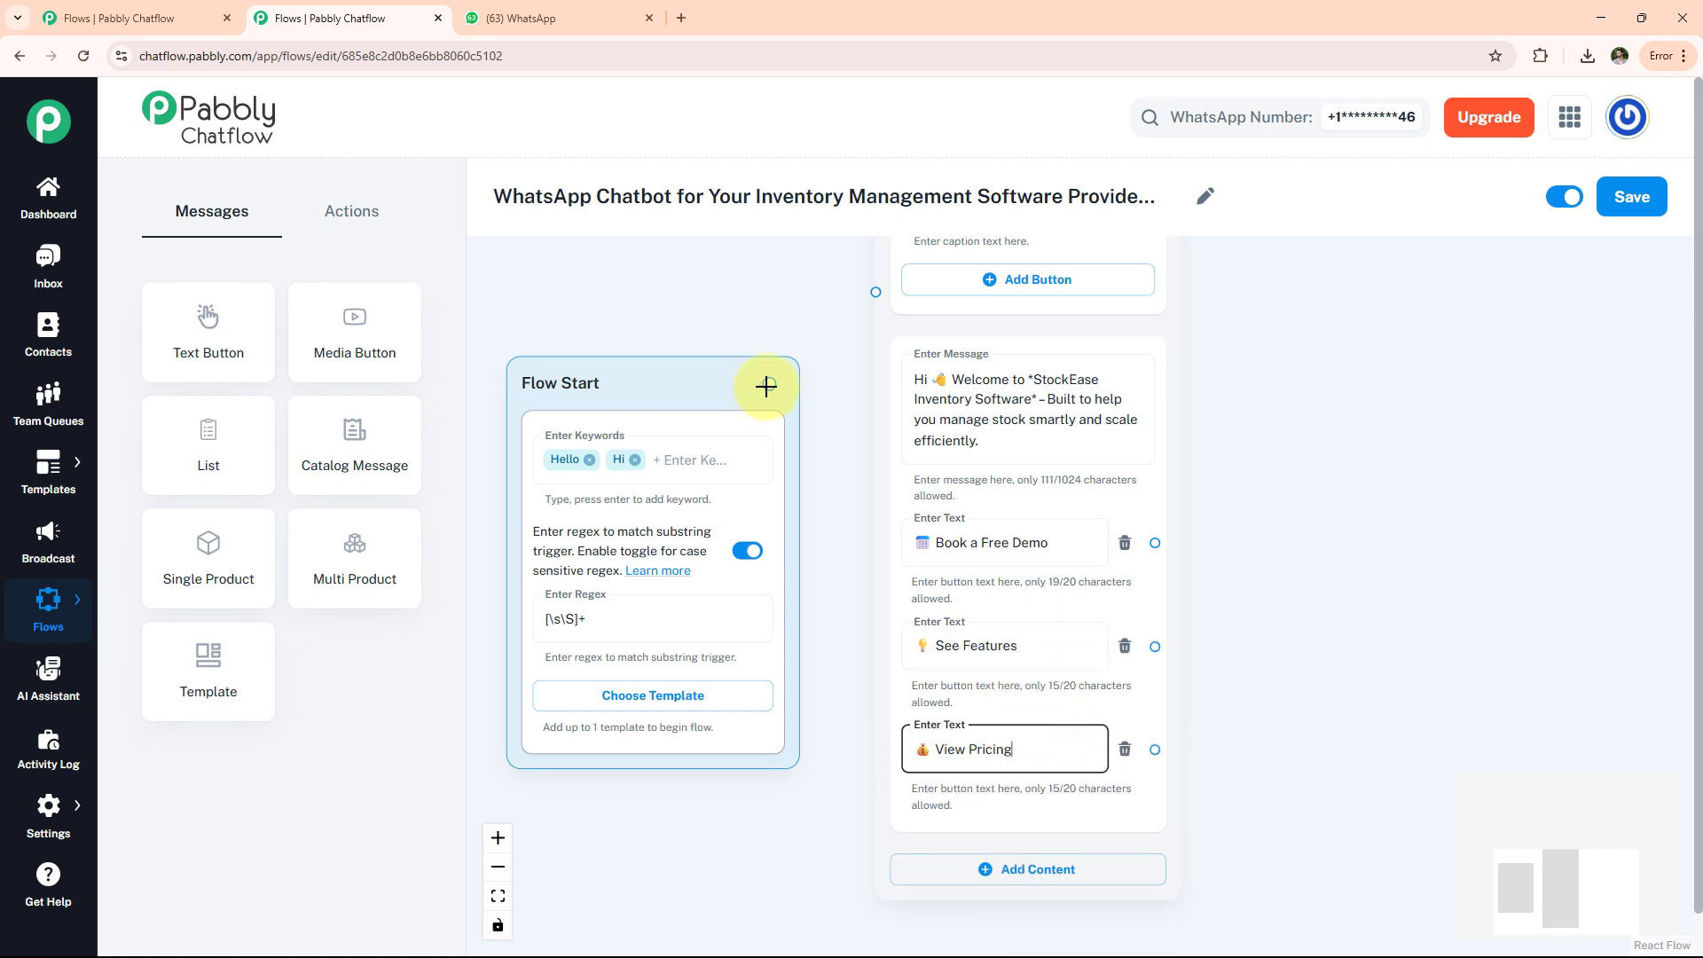
drag(767, 387, 863, 297)
drag(864, 296, 876, 292)
Step: Add a Text Button message containing the pricing plan text ending in "Priority support" and "ERP integrations", and connect View Pricing to it
drag(238, 353, 1131, 469)
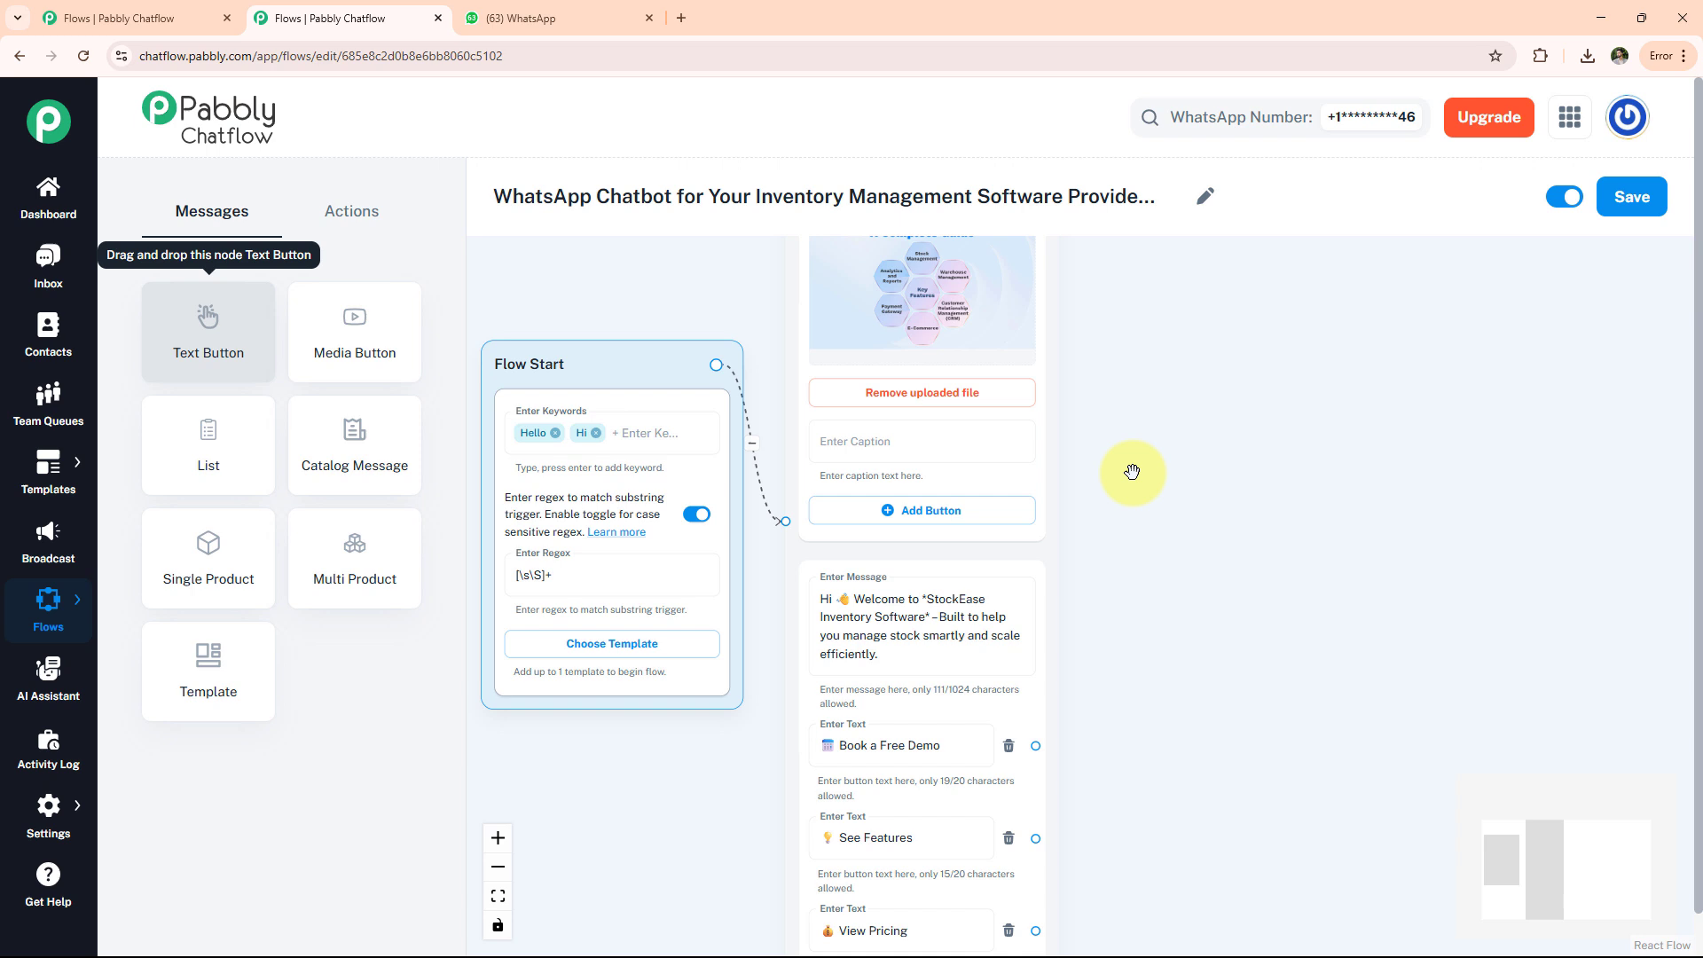
click(1238, 602)
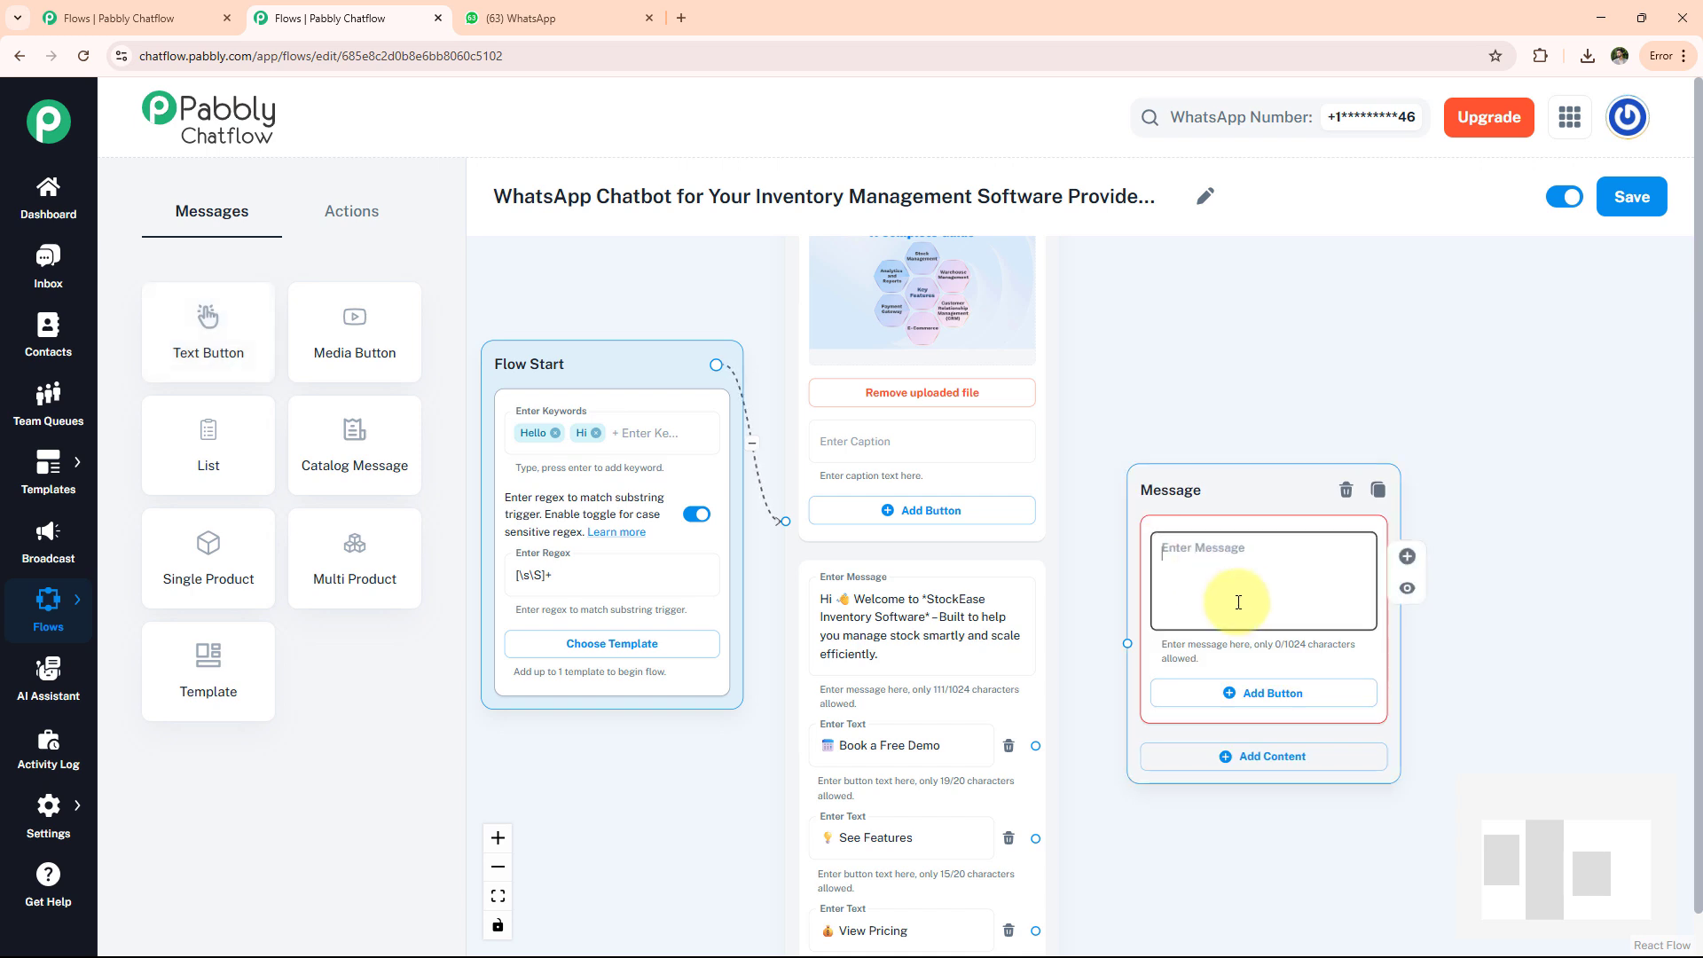
key(ctrl+v)
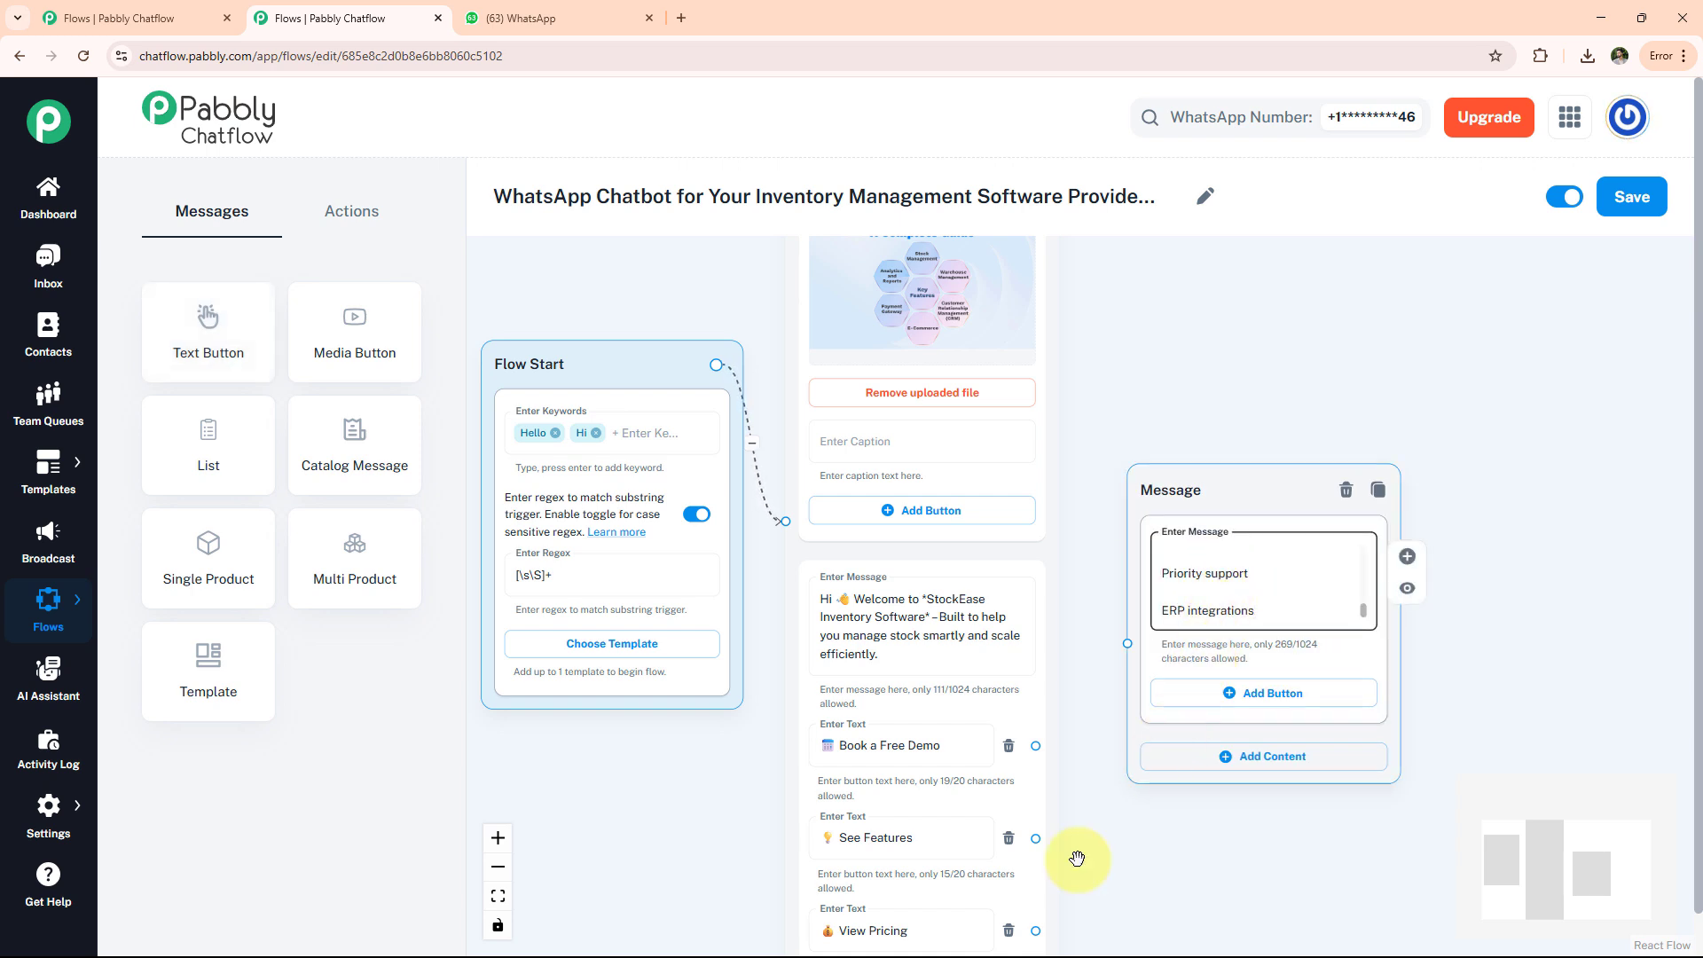
drag(1035, 928, 1131, 840)
Step: Add another Text Button message with the feature list ending in "Android + Web Access", and connect See Features to it
drag(208, 328, 1169, 326)
click(1250, 449)
key(ctrl+v)
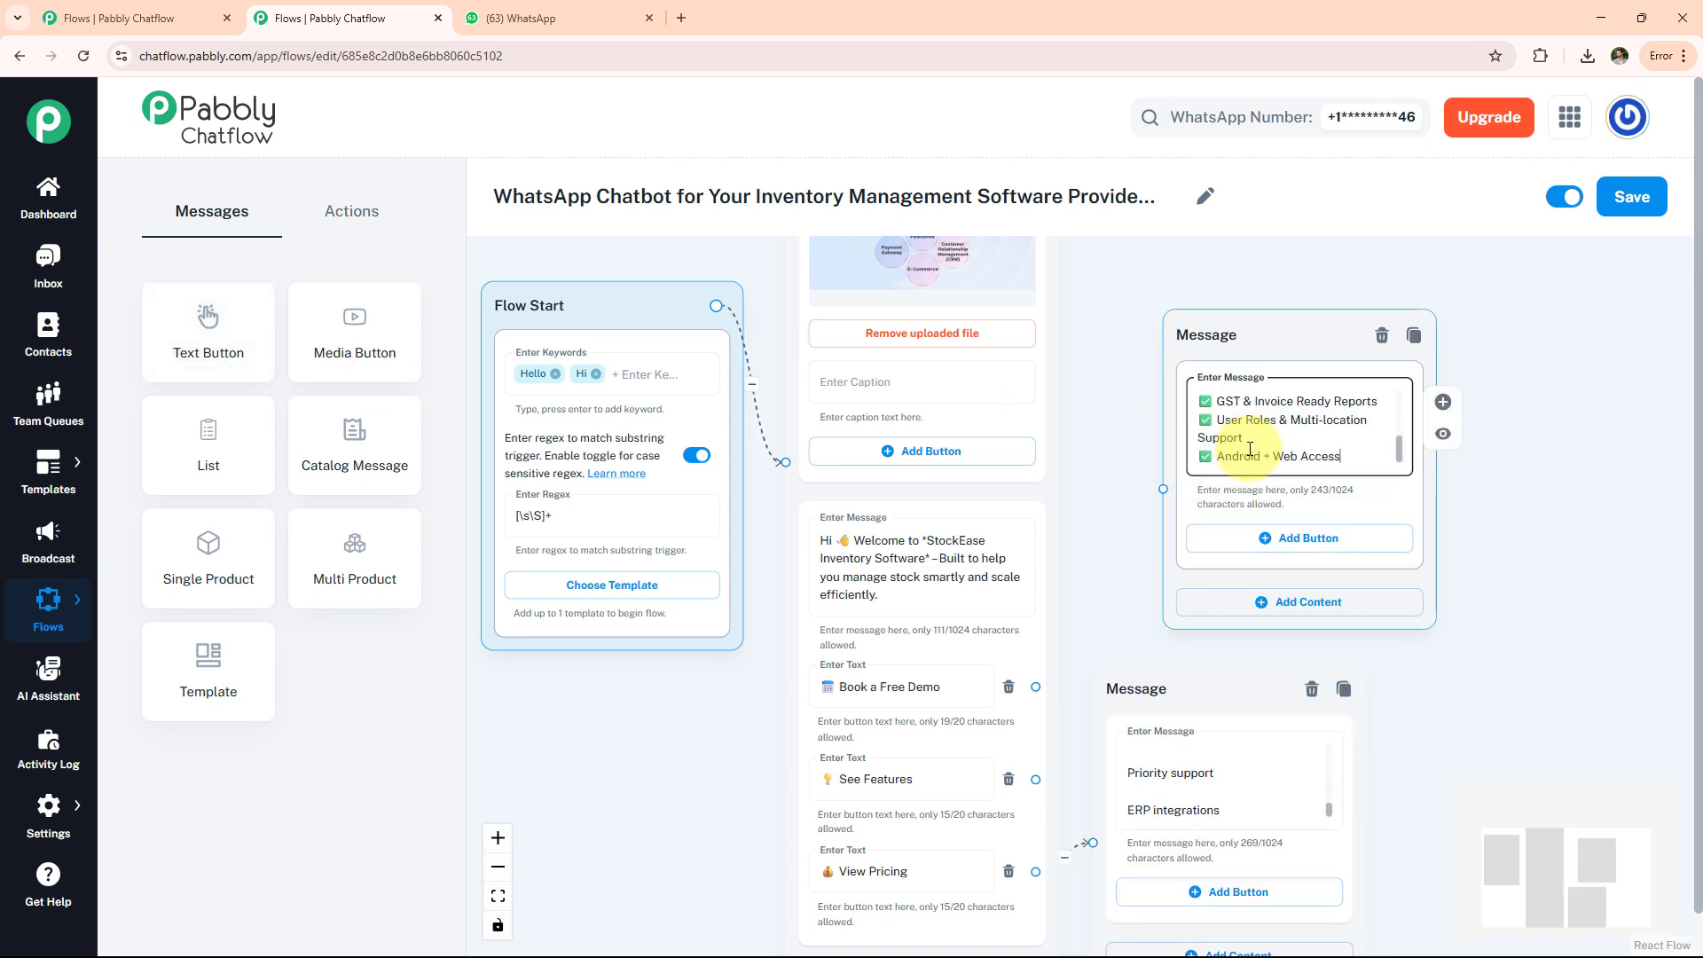
drag(1036, 779, 1162, 489)
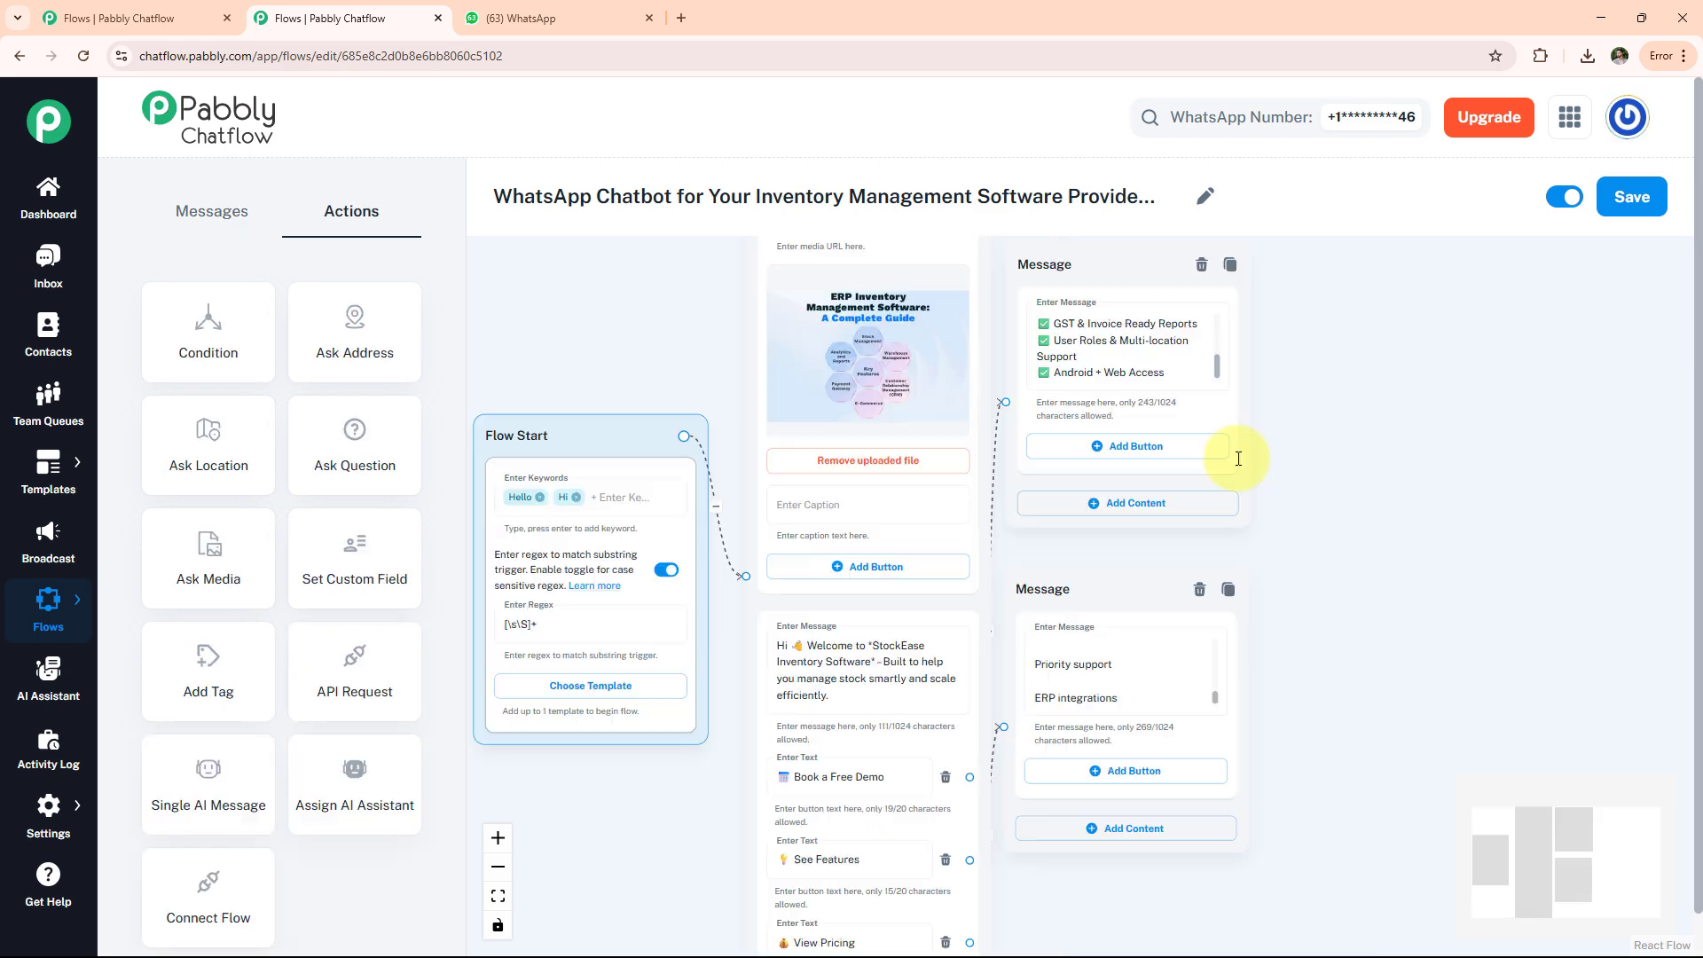
Step: Add an Ask Question node reading "Great! Let's get you scheduled. Please share *Full Name*:", storing the reply in Fullname with the Text format
drag(355, 444, 1334, 316)
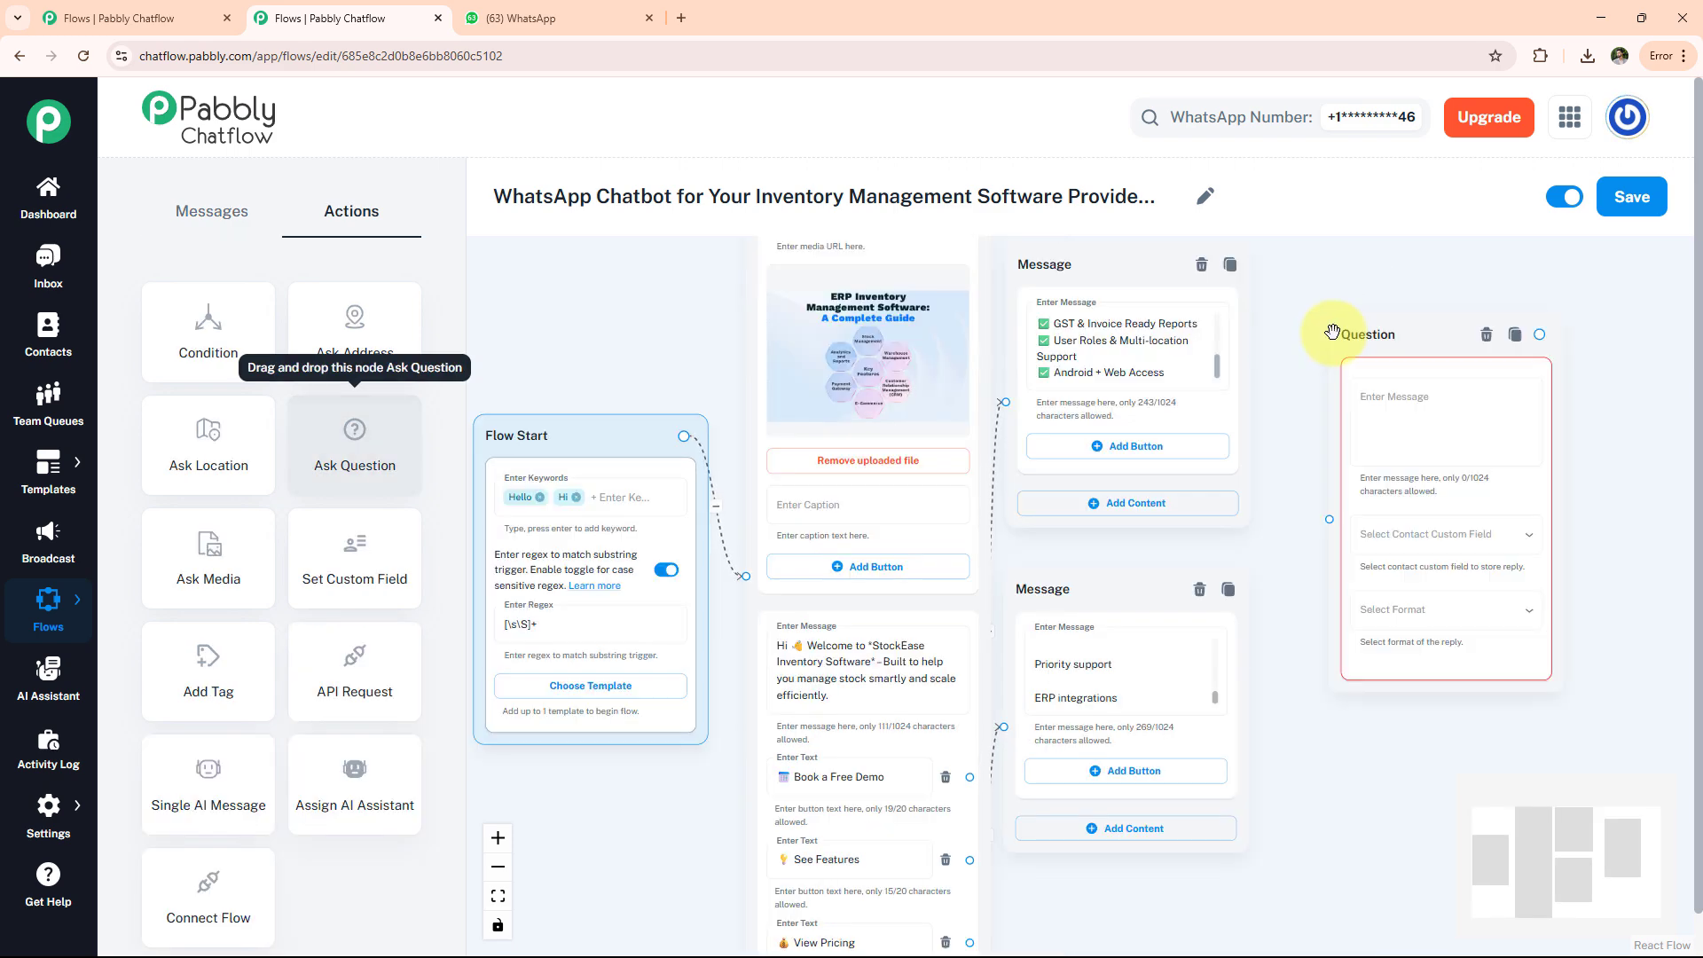
click(1389, 418)
text(Great! Let's get you connected. May I know your Full Name?)
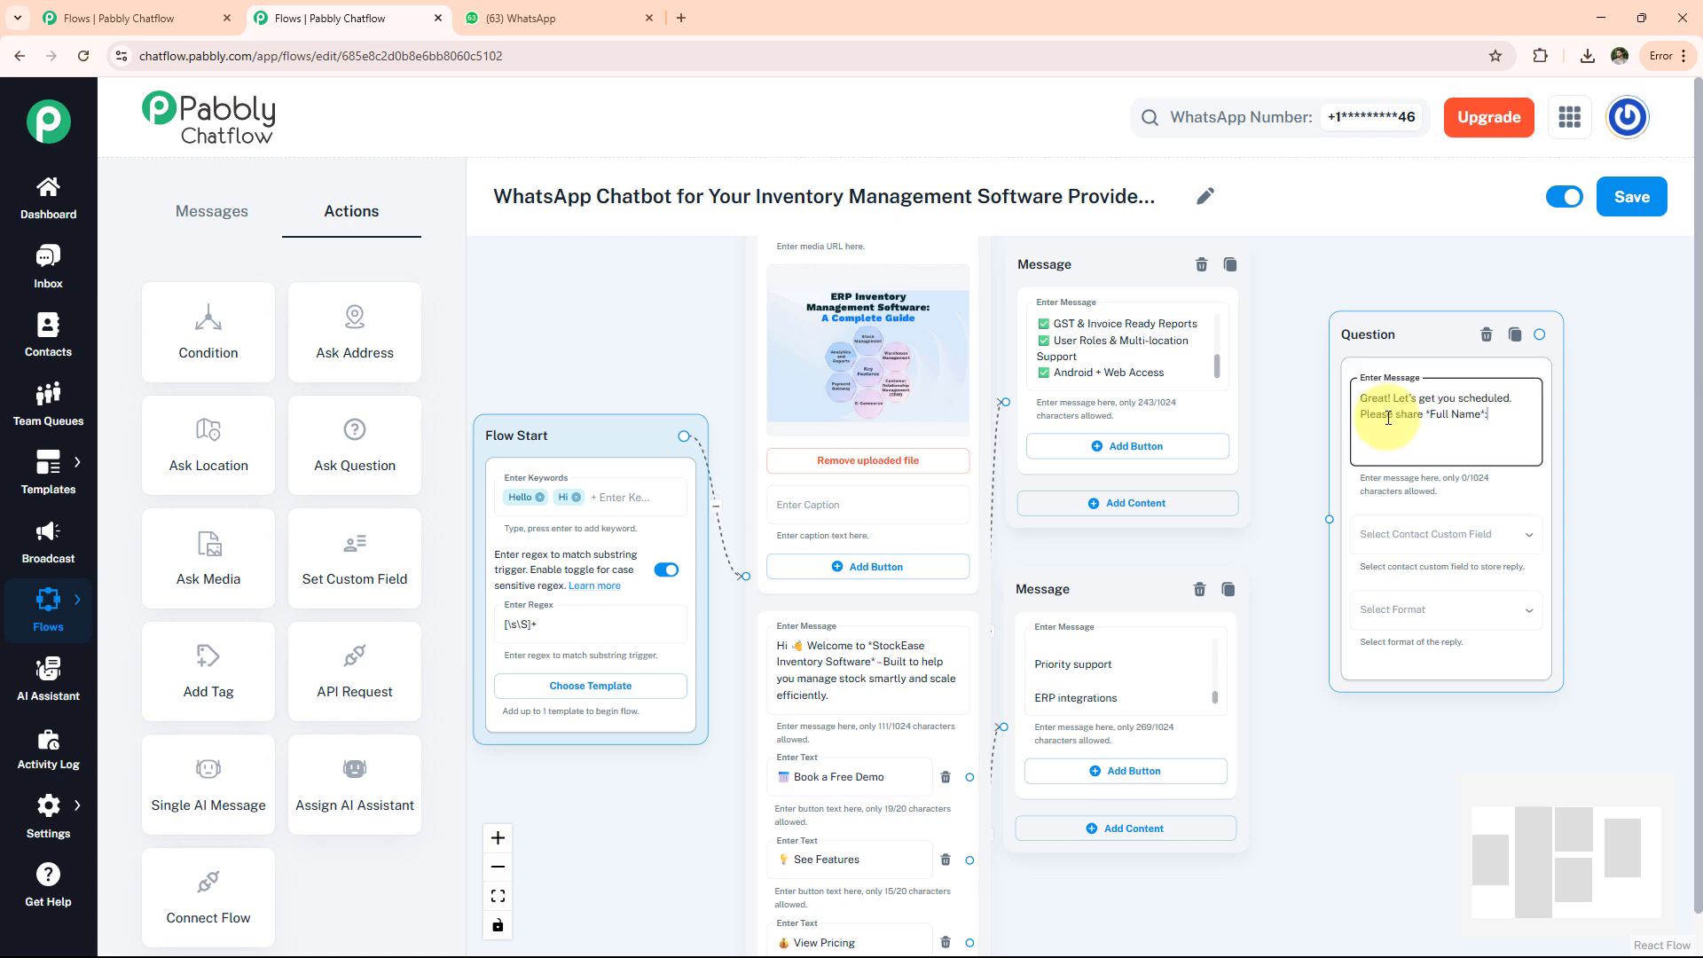
click(1453, 533)
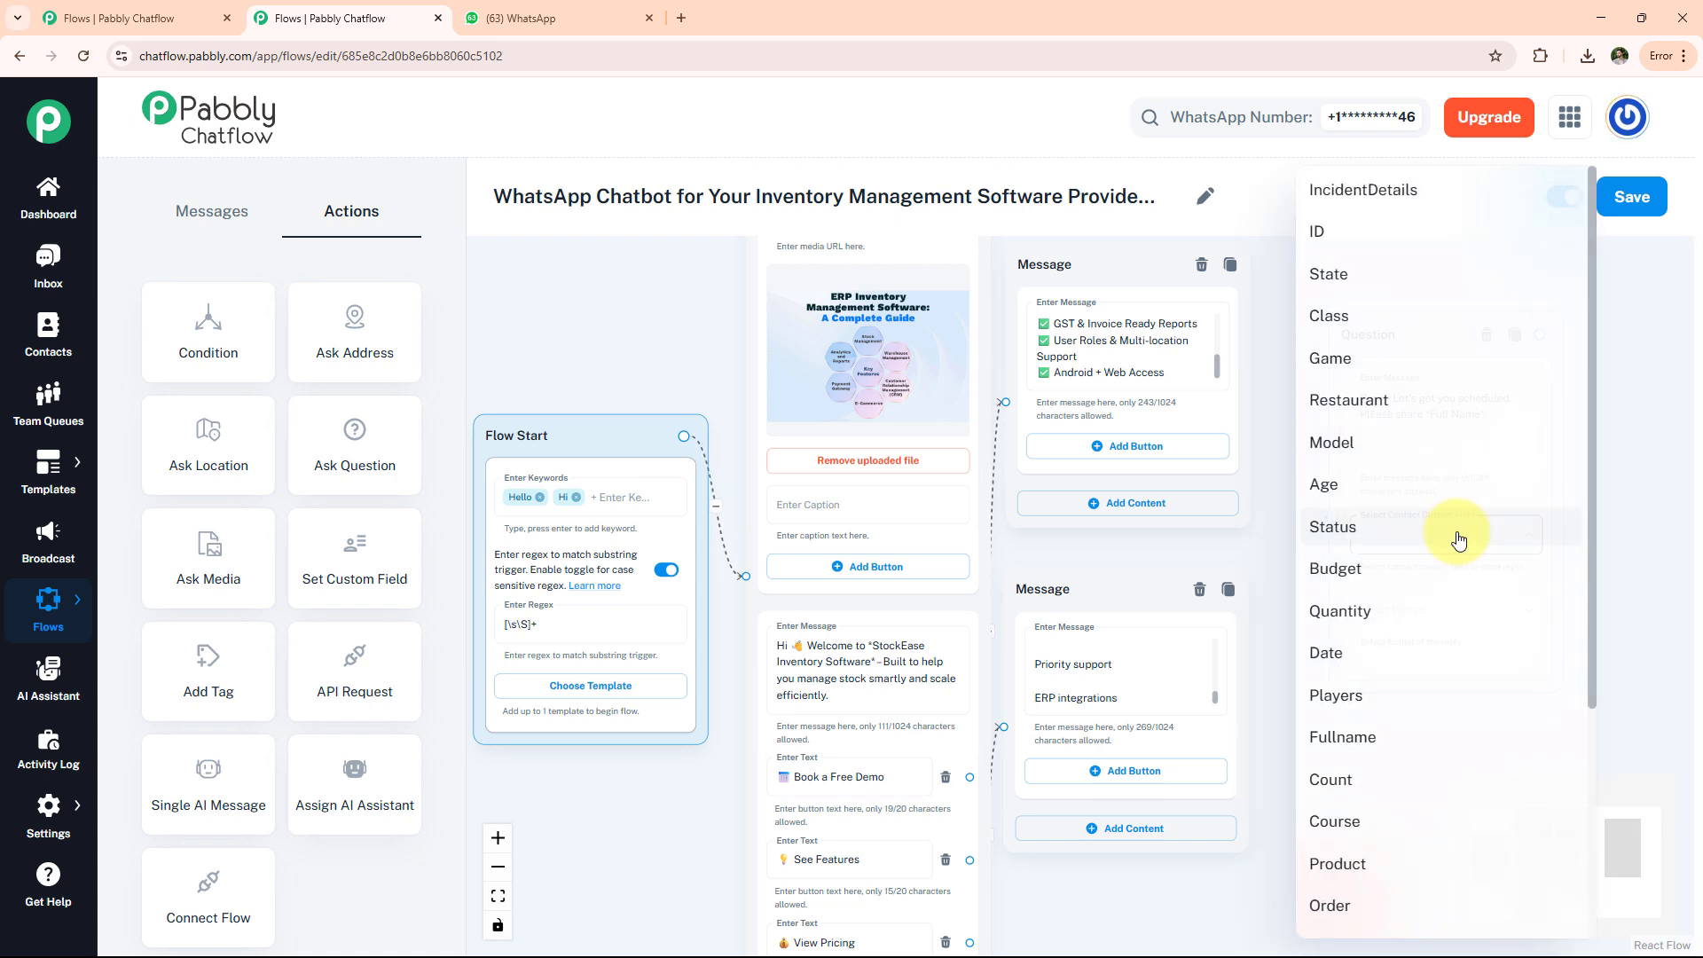
click(1384, 738)
click(1426, 606)
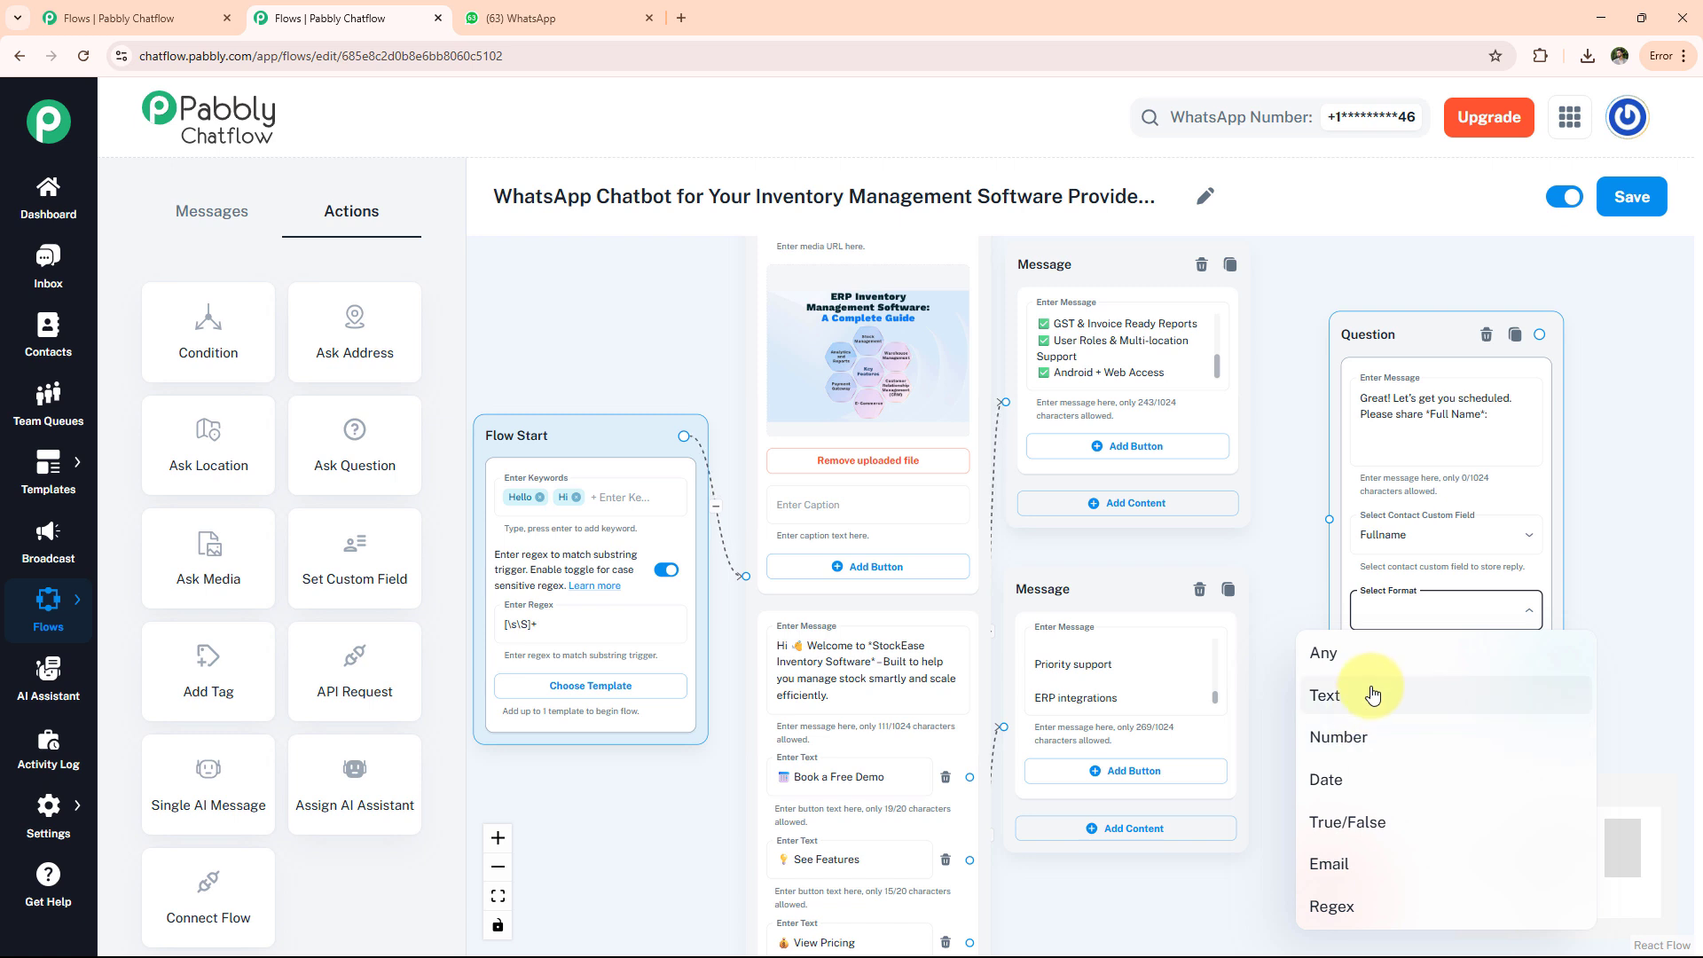
click(1372, 698)
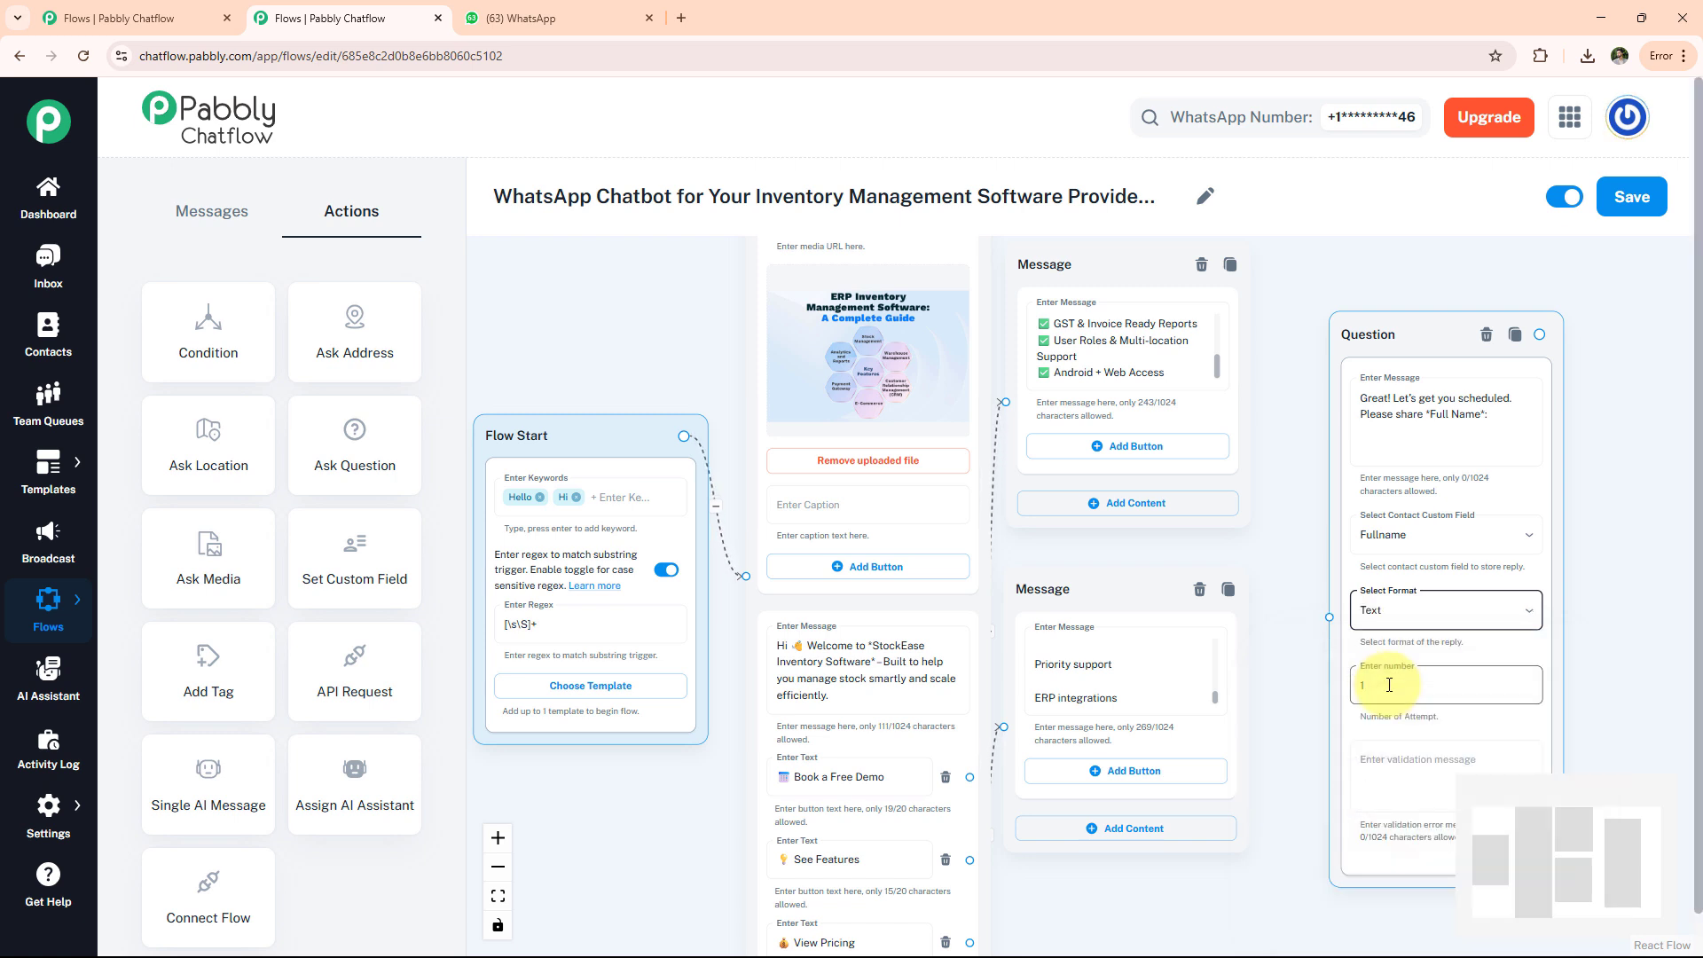
Step: Connect the Book a Free Demo button to the full-name question and save the flow
click(959, 771)
drag(970, 777, 1330, 624)
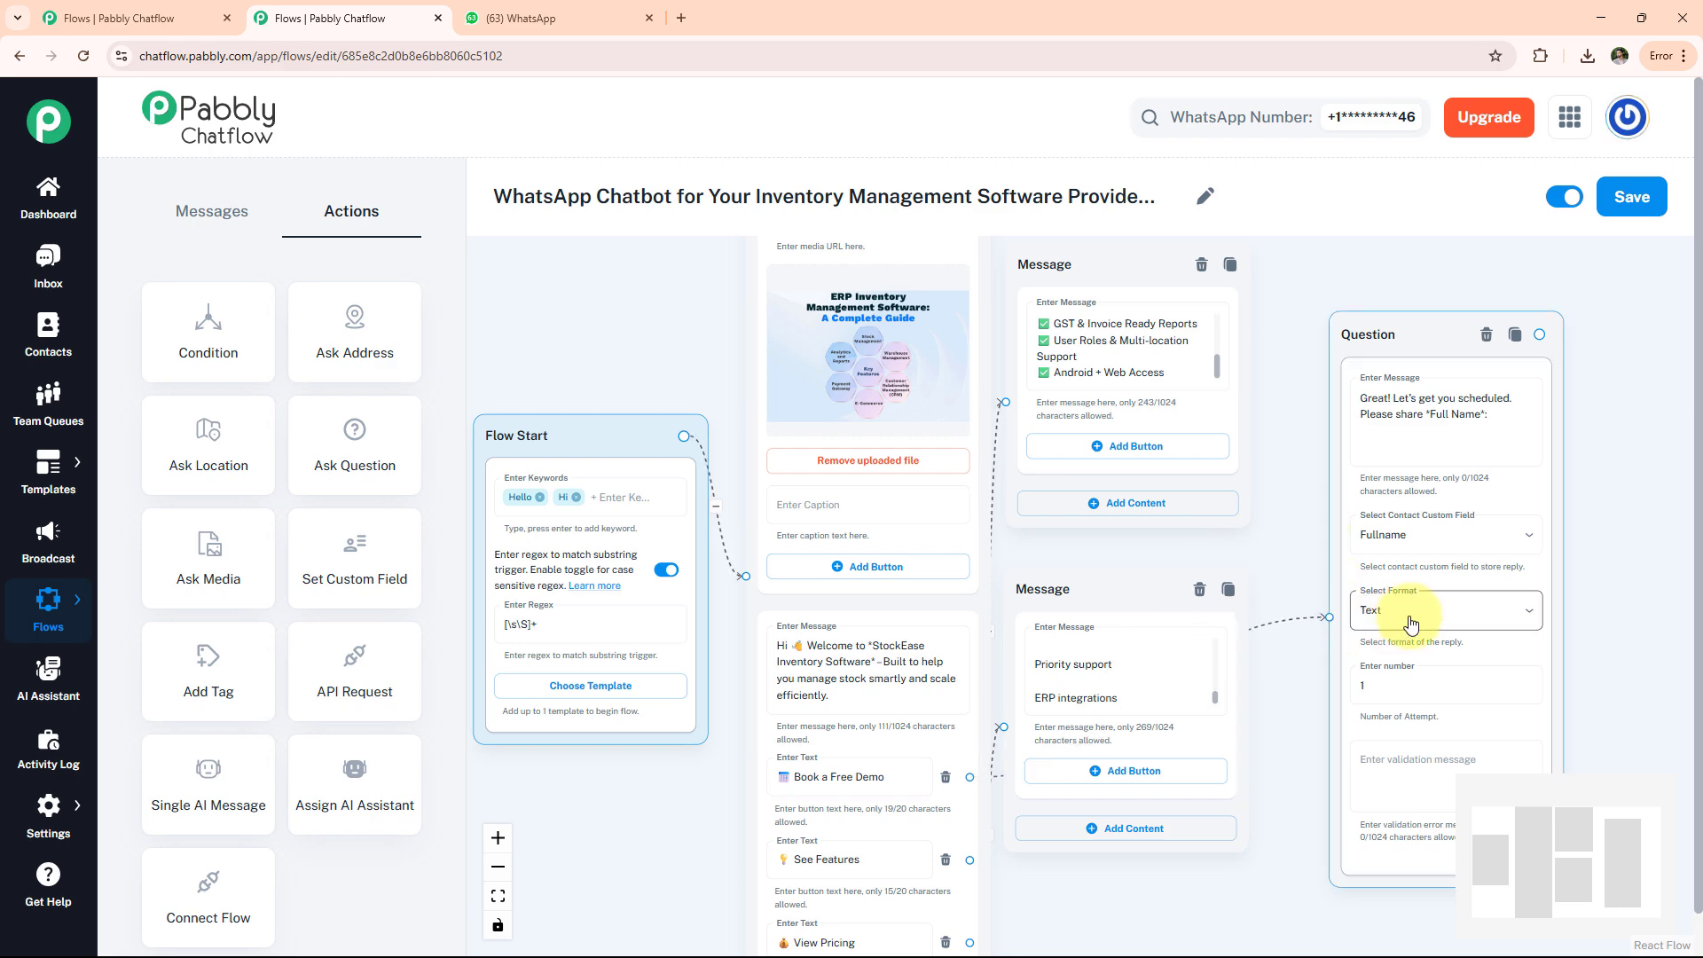
scroll(1419, 413, up, 3)
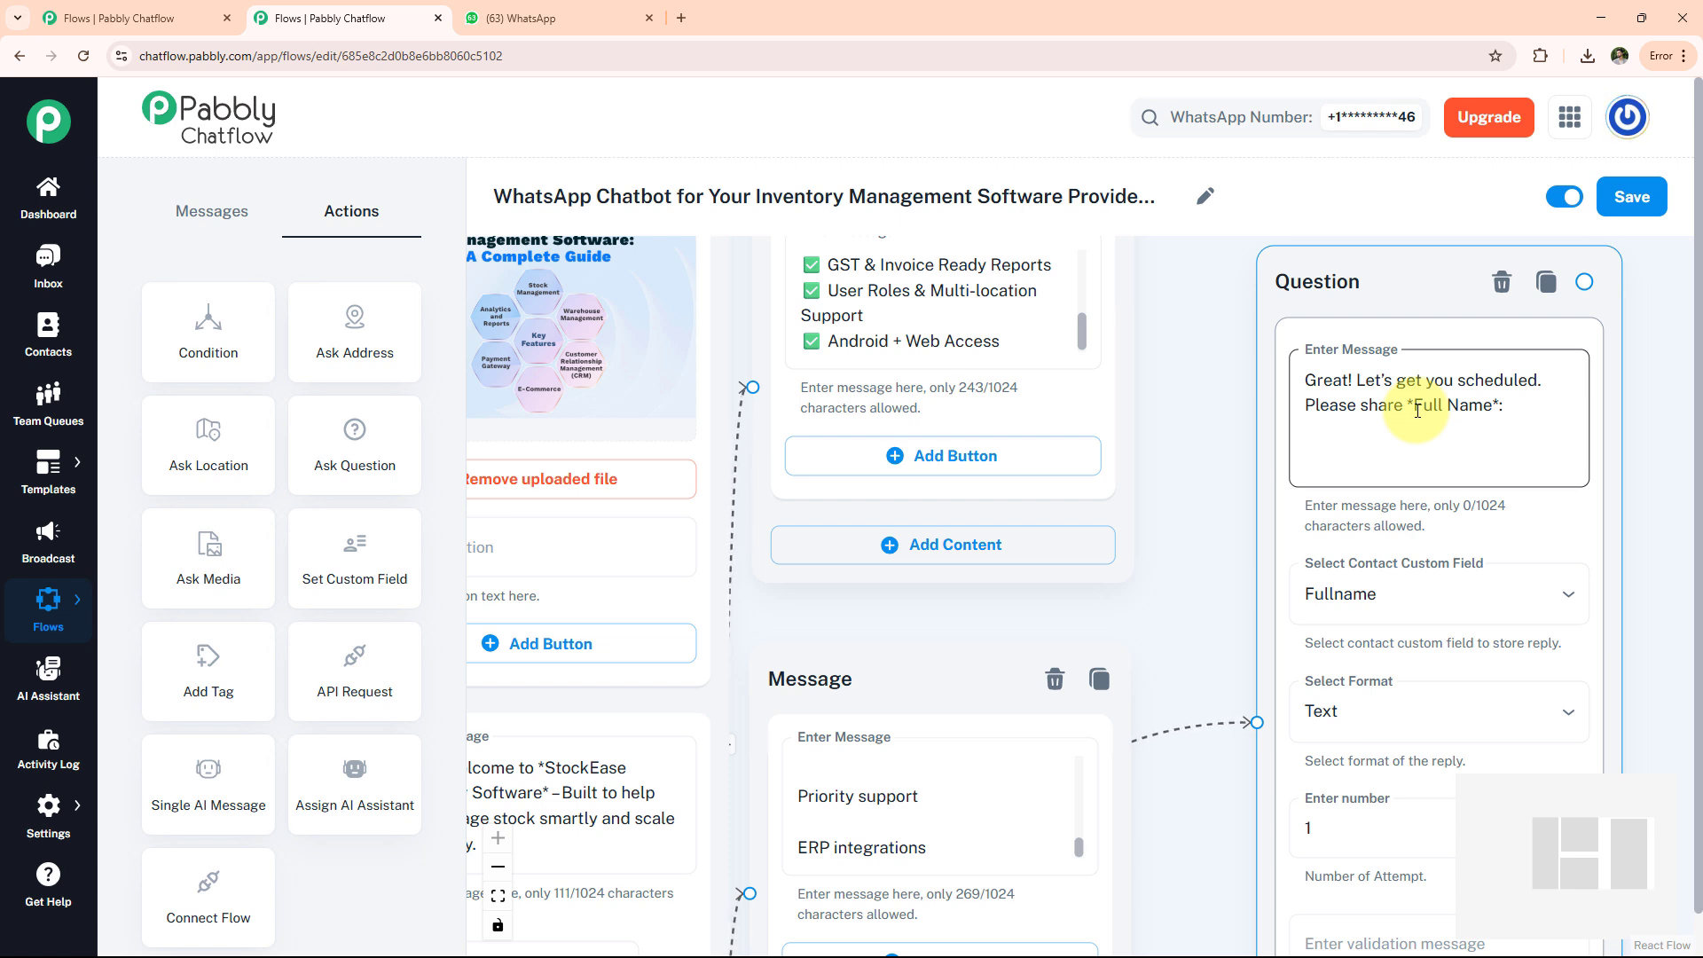
click(1619, 202)
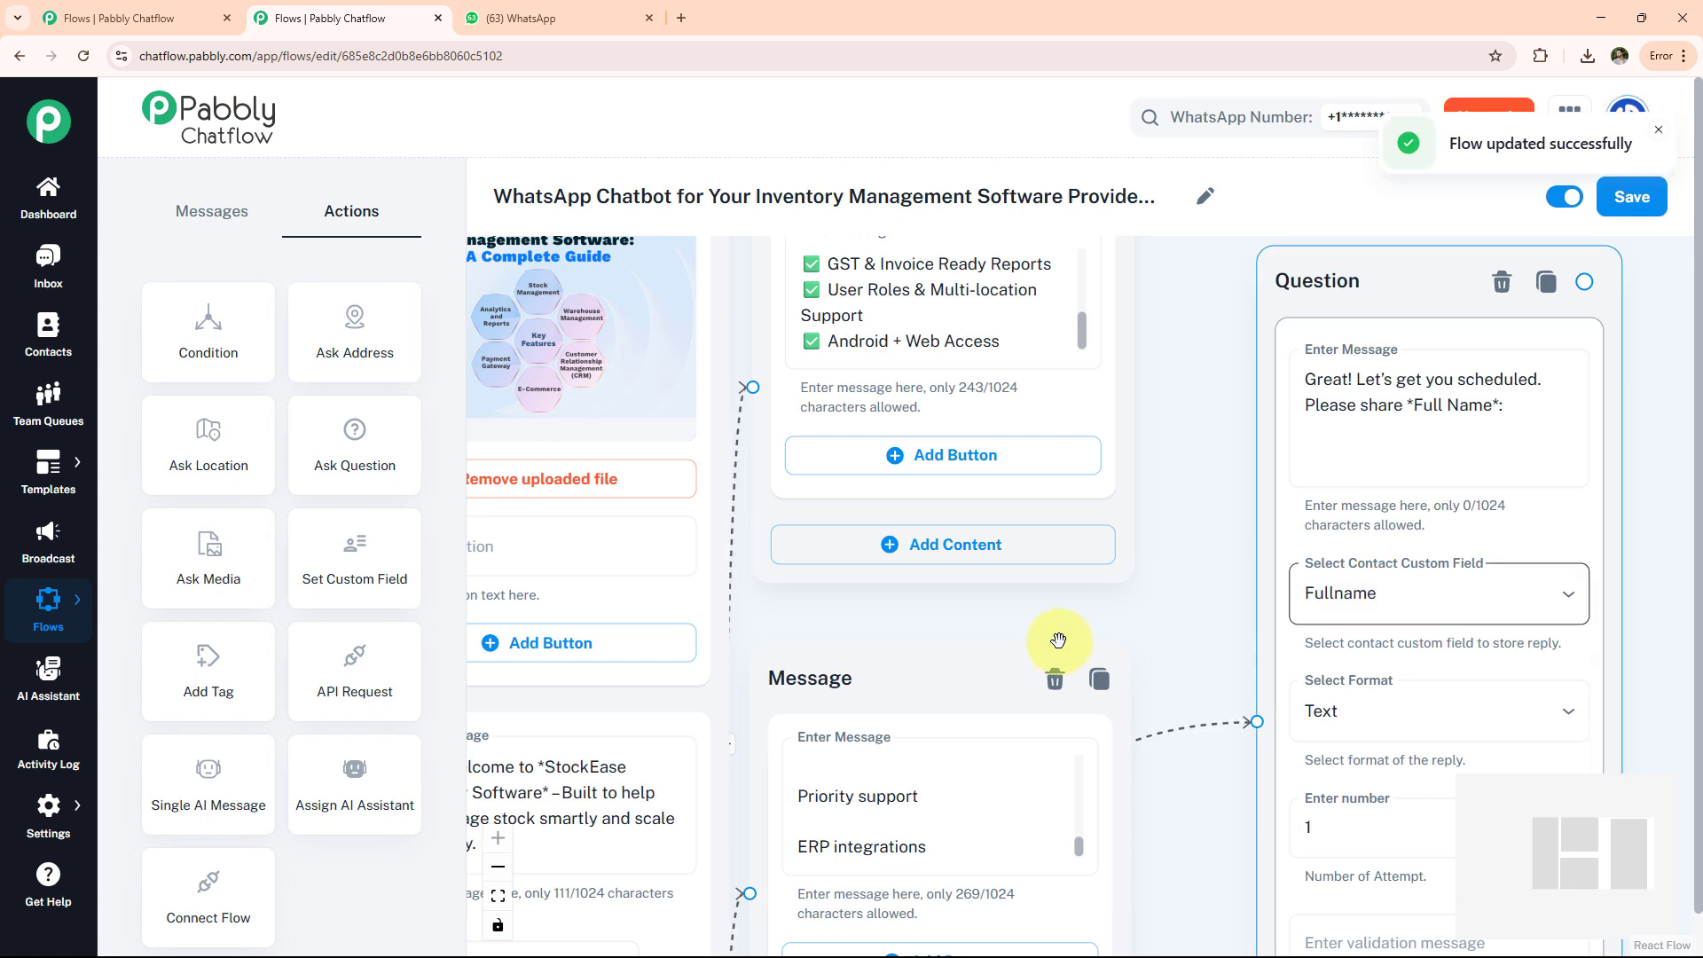
Step: Open the Contact Custom Fields settings and look over the fields defined for storing replies
mouse_move(47, 803)
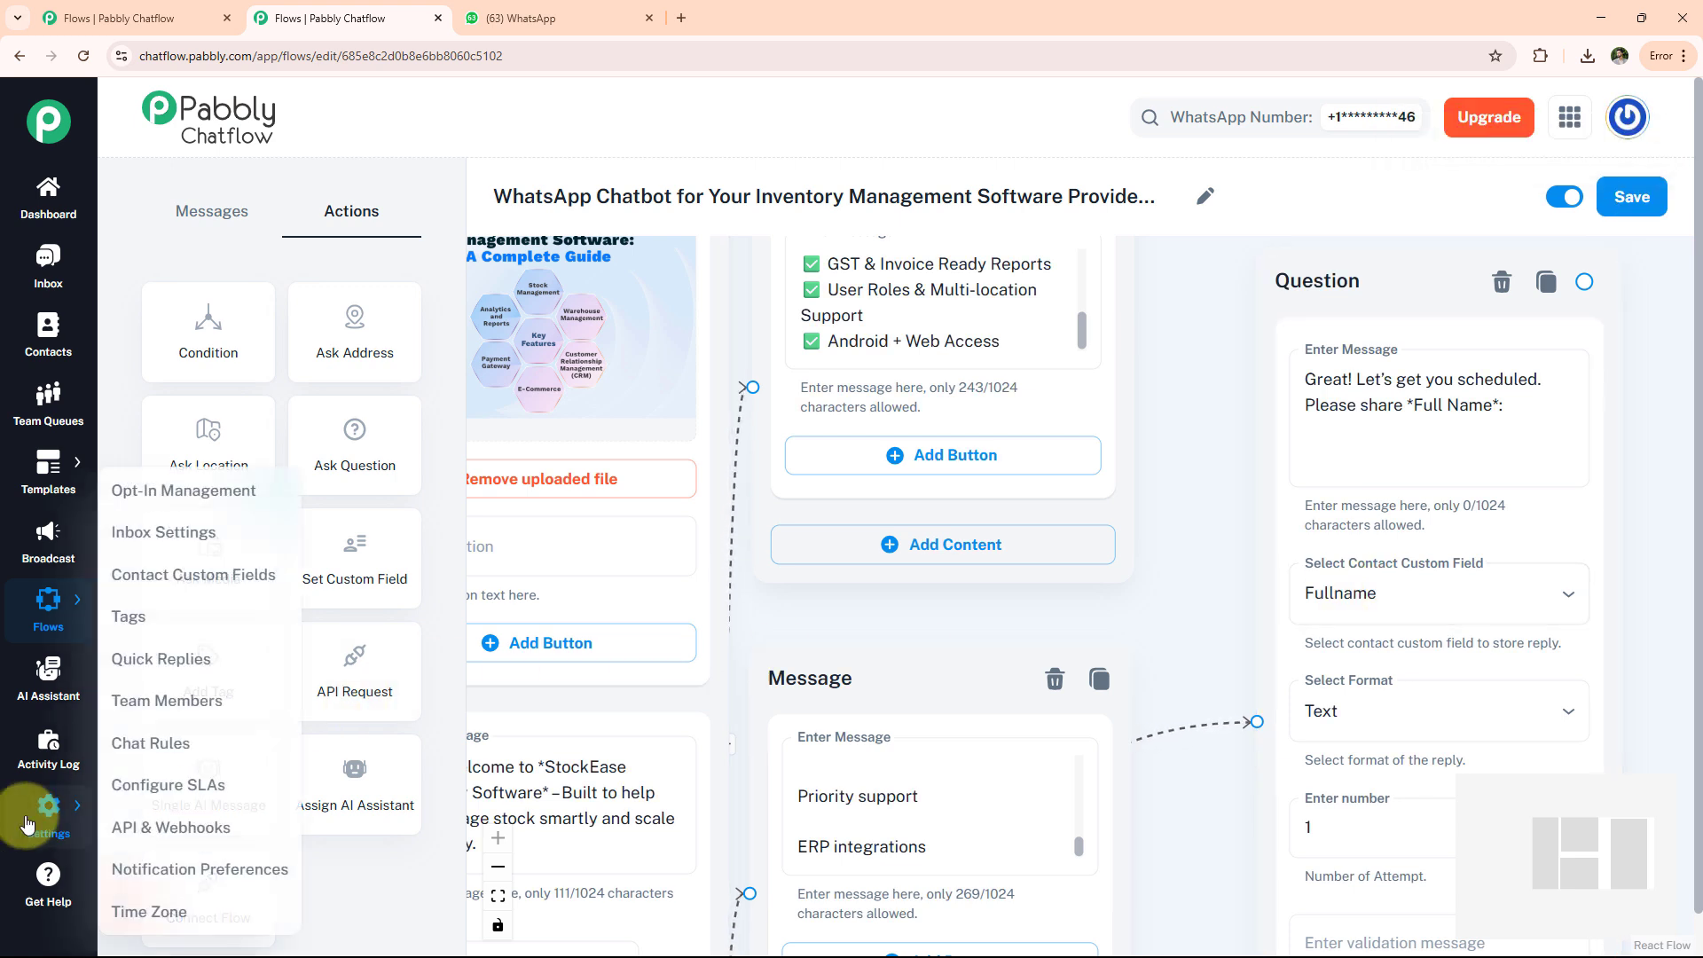
click(178, 575)
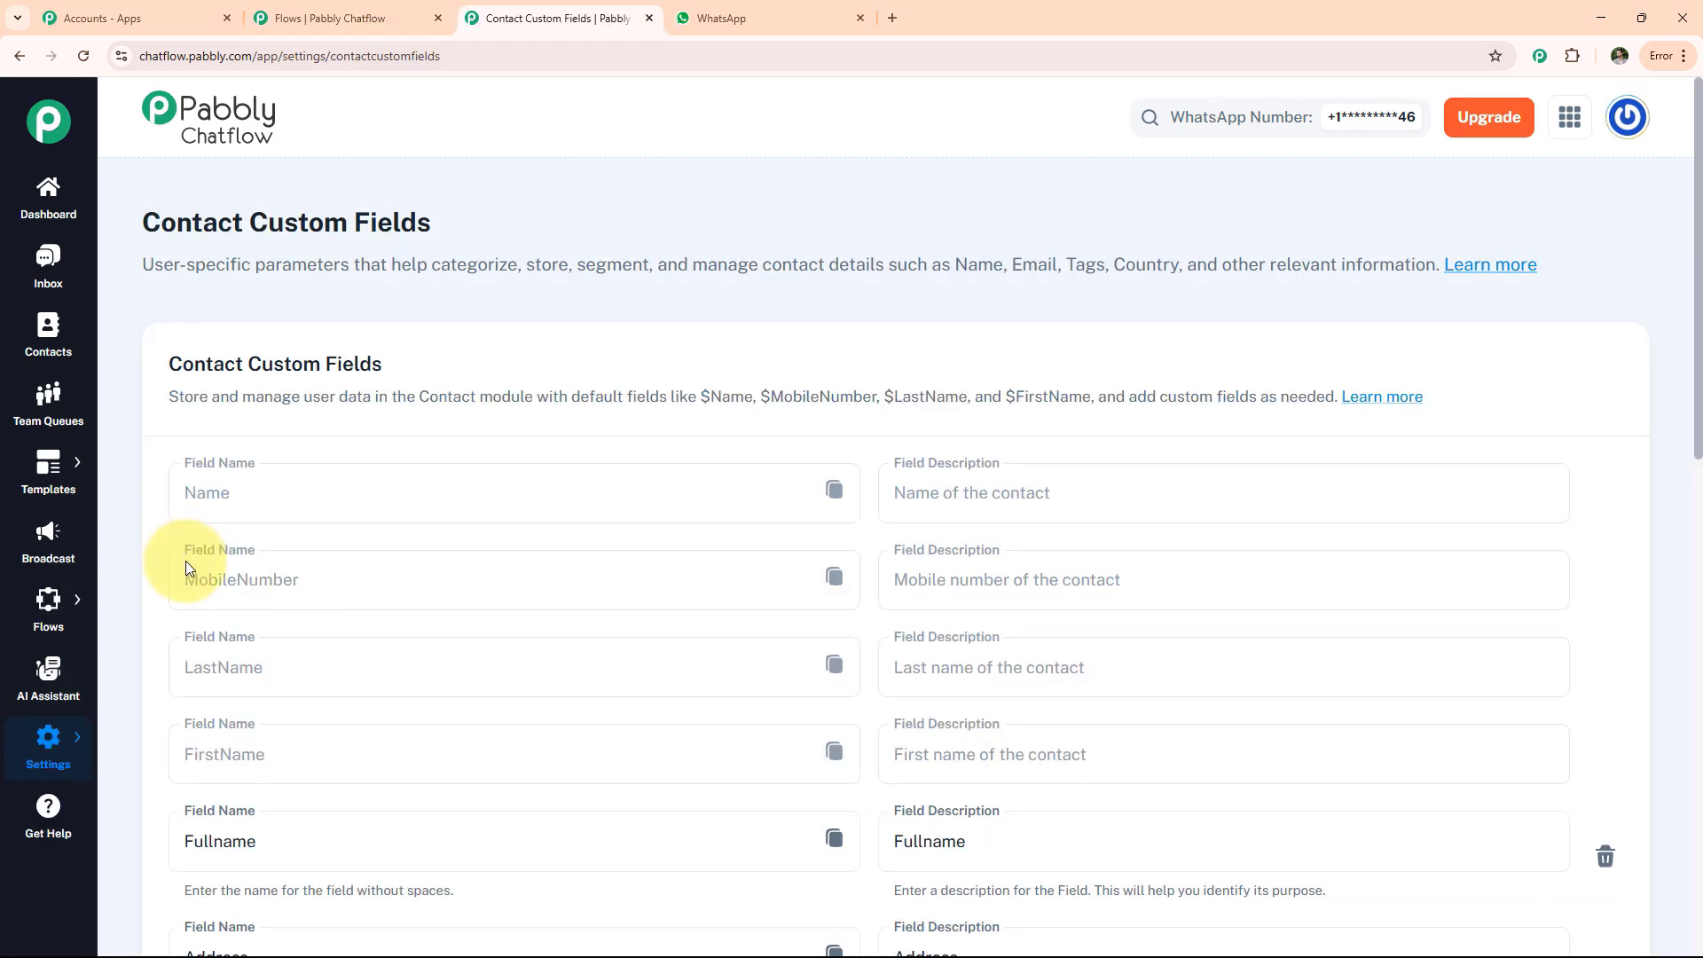
scroll(188, 562, down, 4)
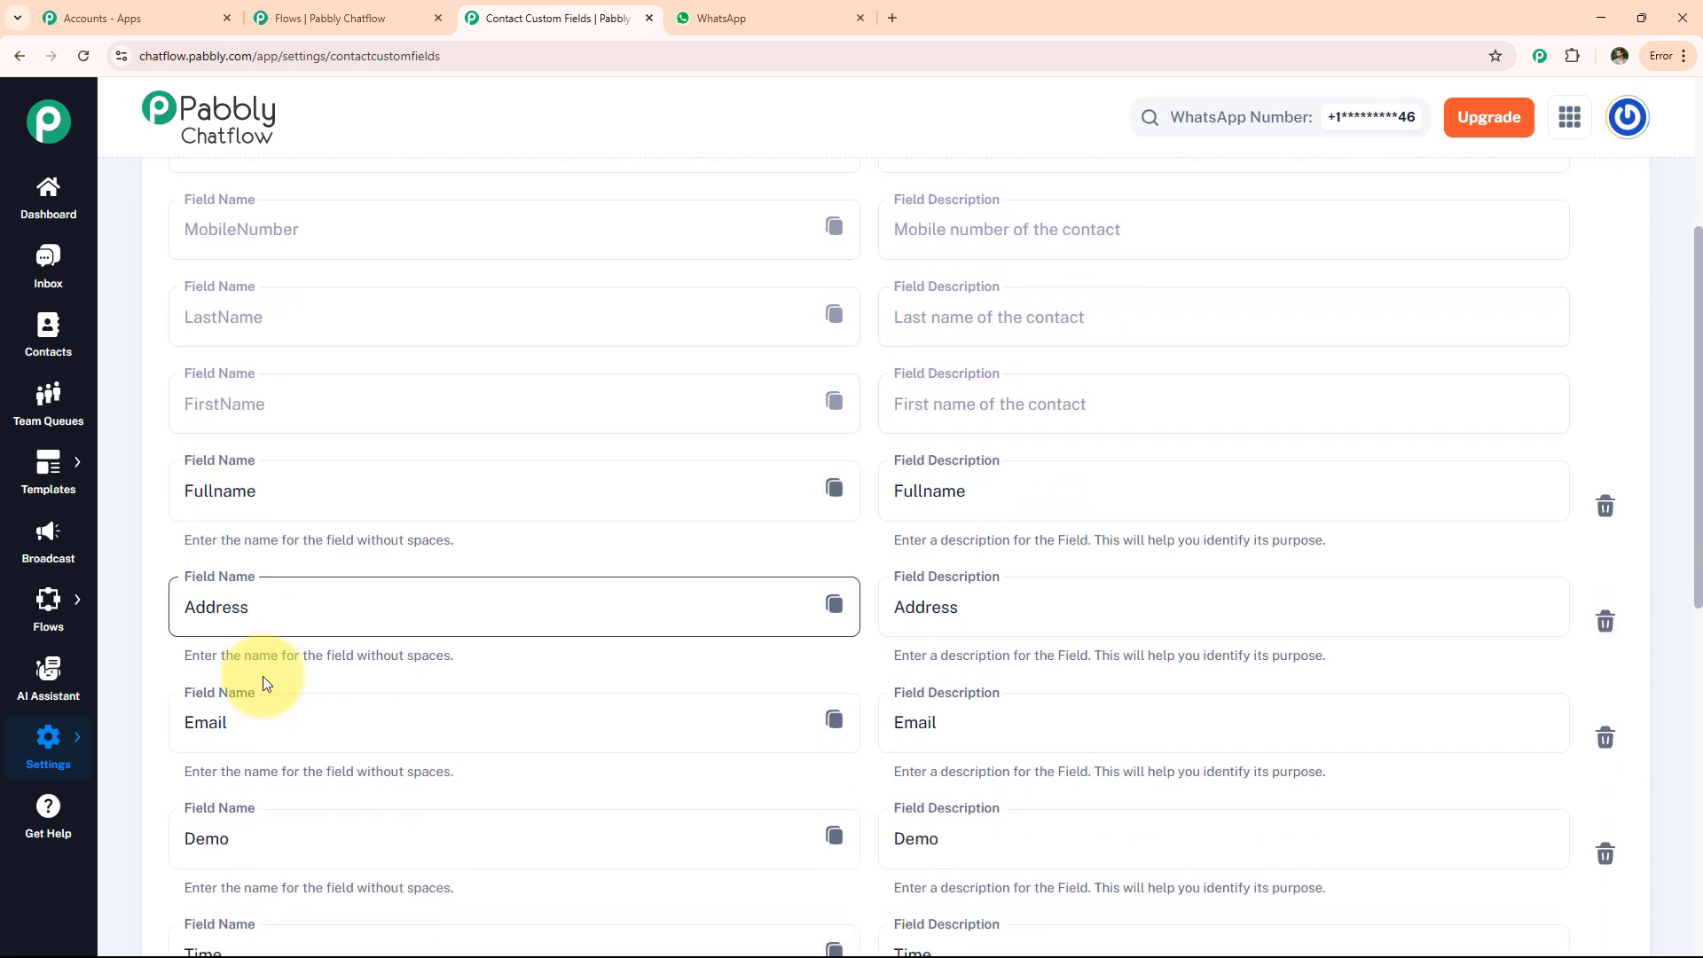
Step: Add another contact custom field named xyz below the Business field and save the custom fields
scroll(263, 681, down, 6)
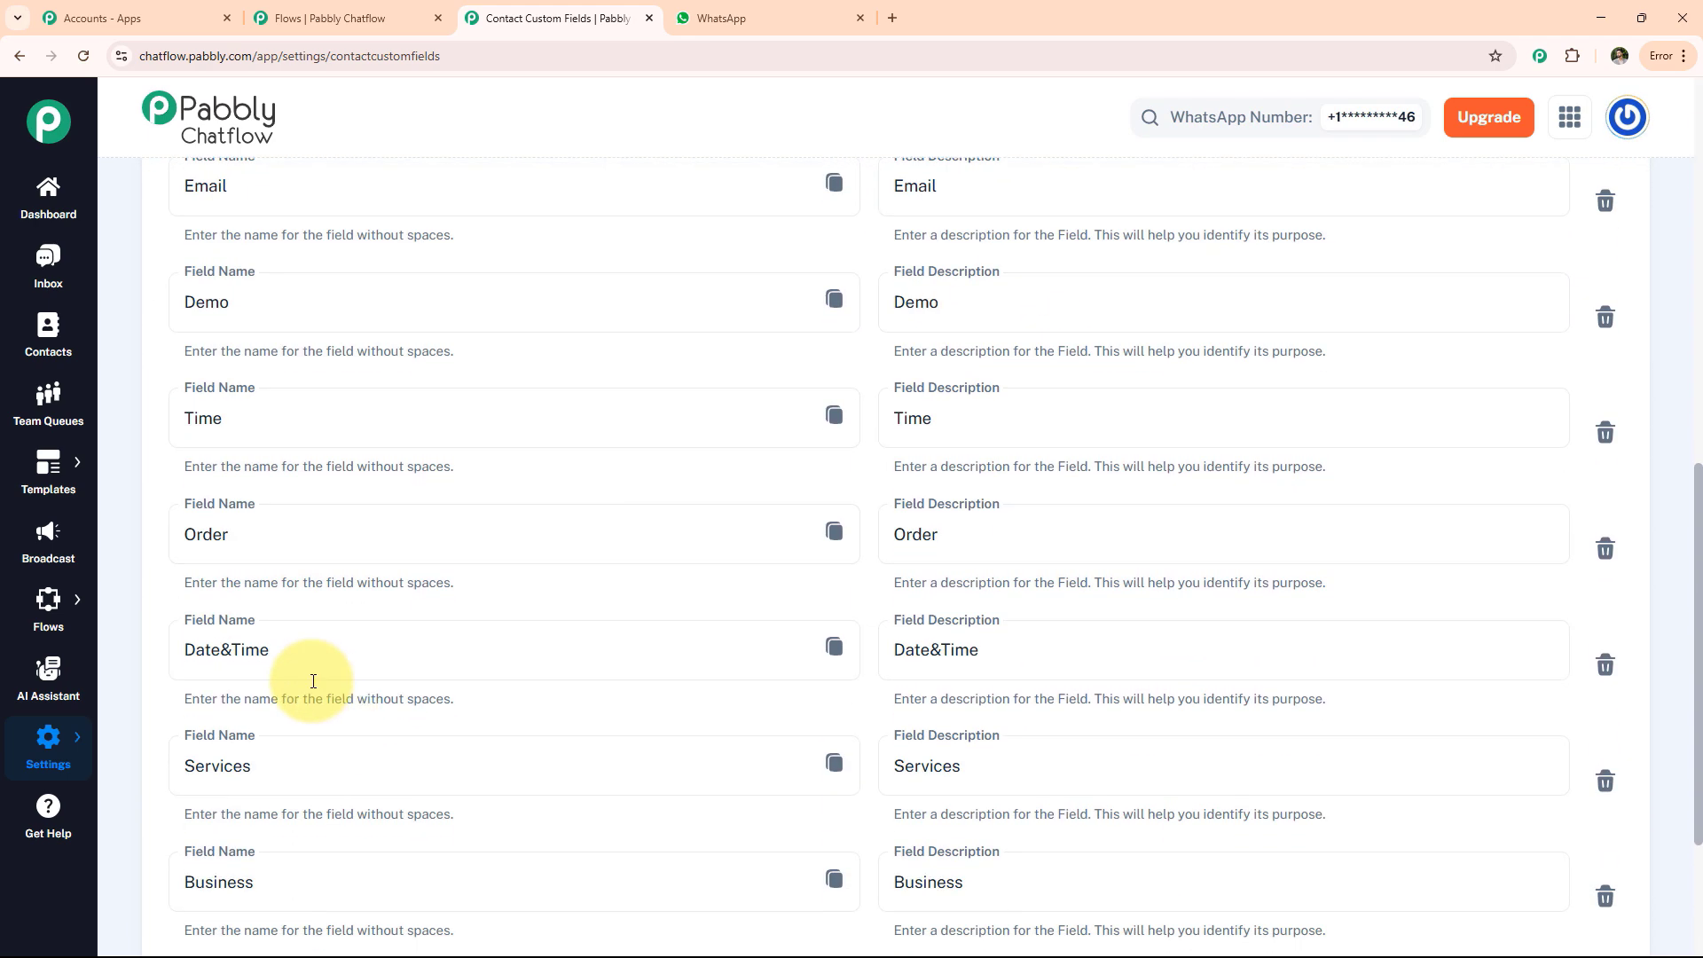
scroll(313, 692, down, 3)
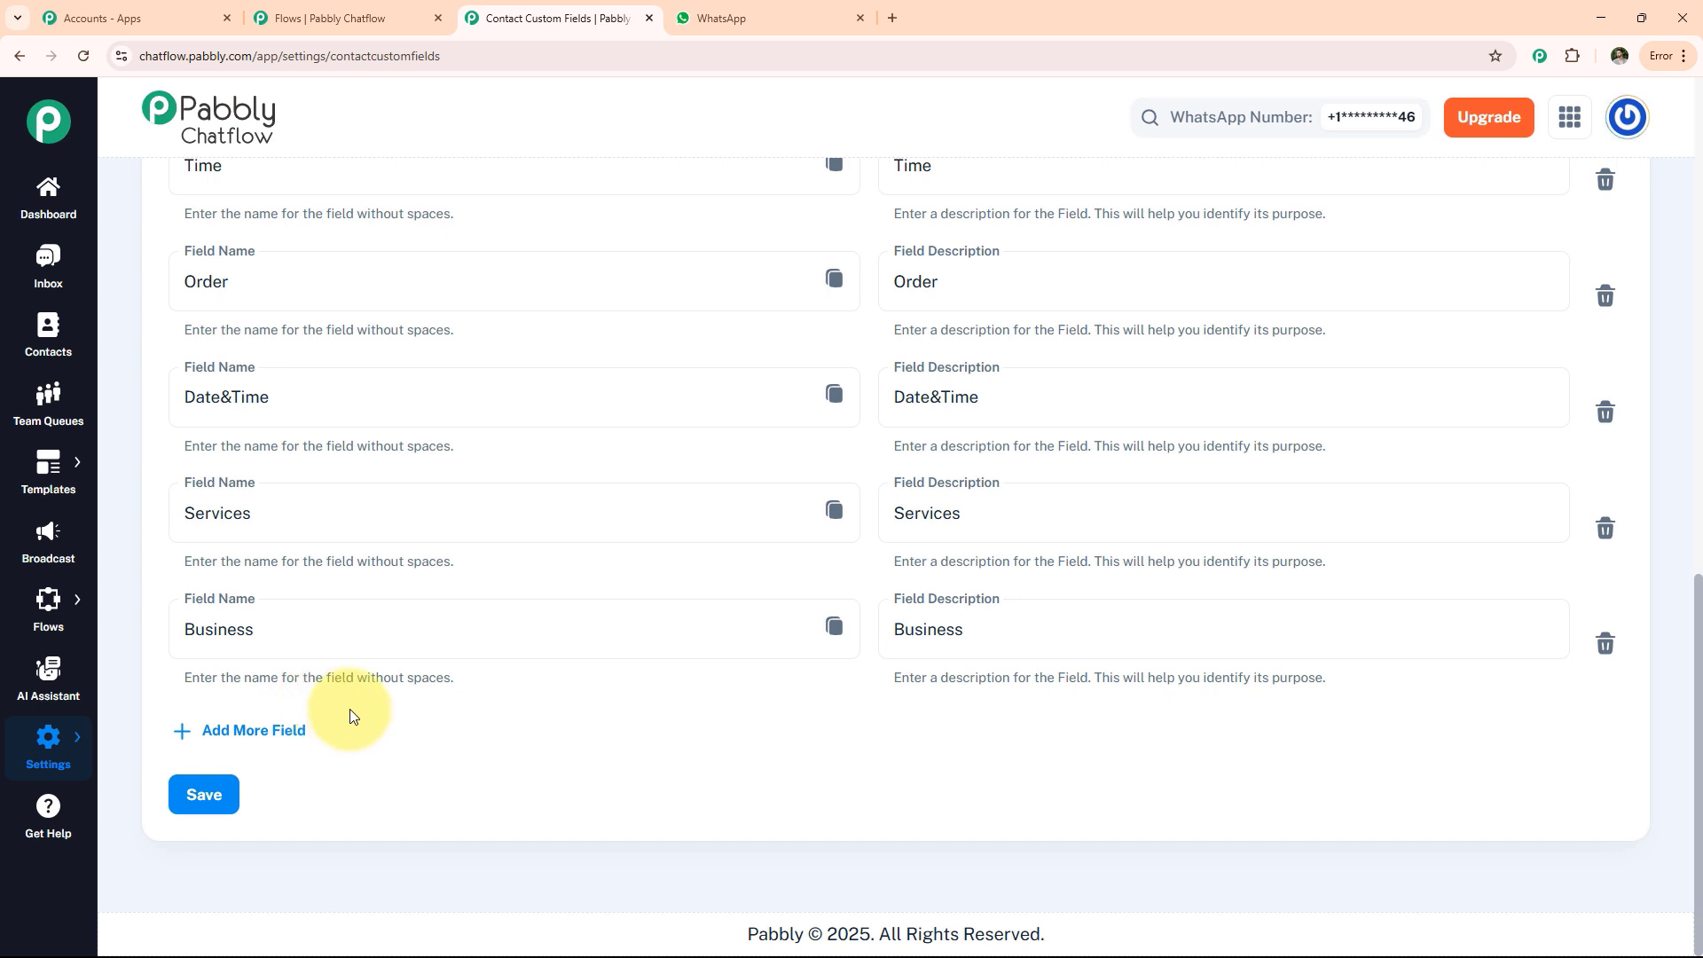
click(243, 731)
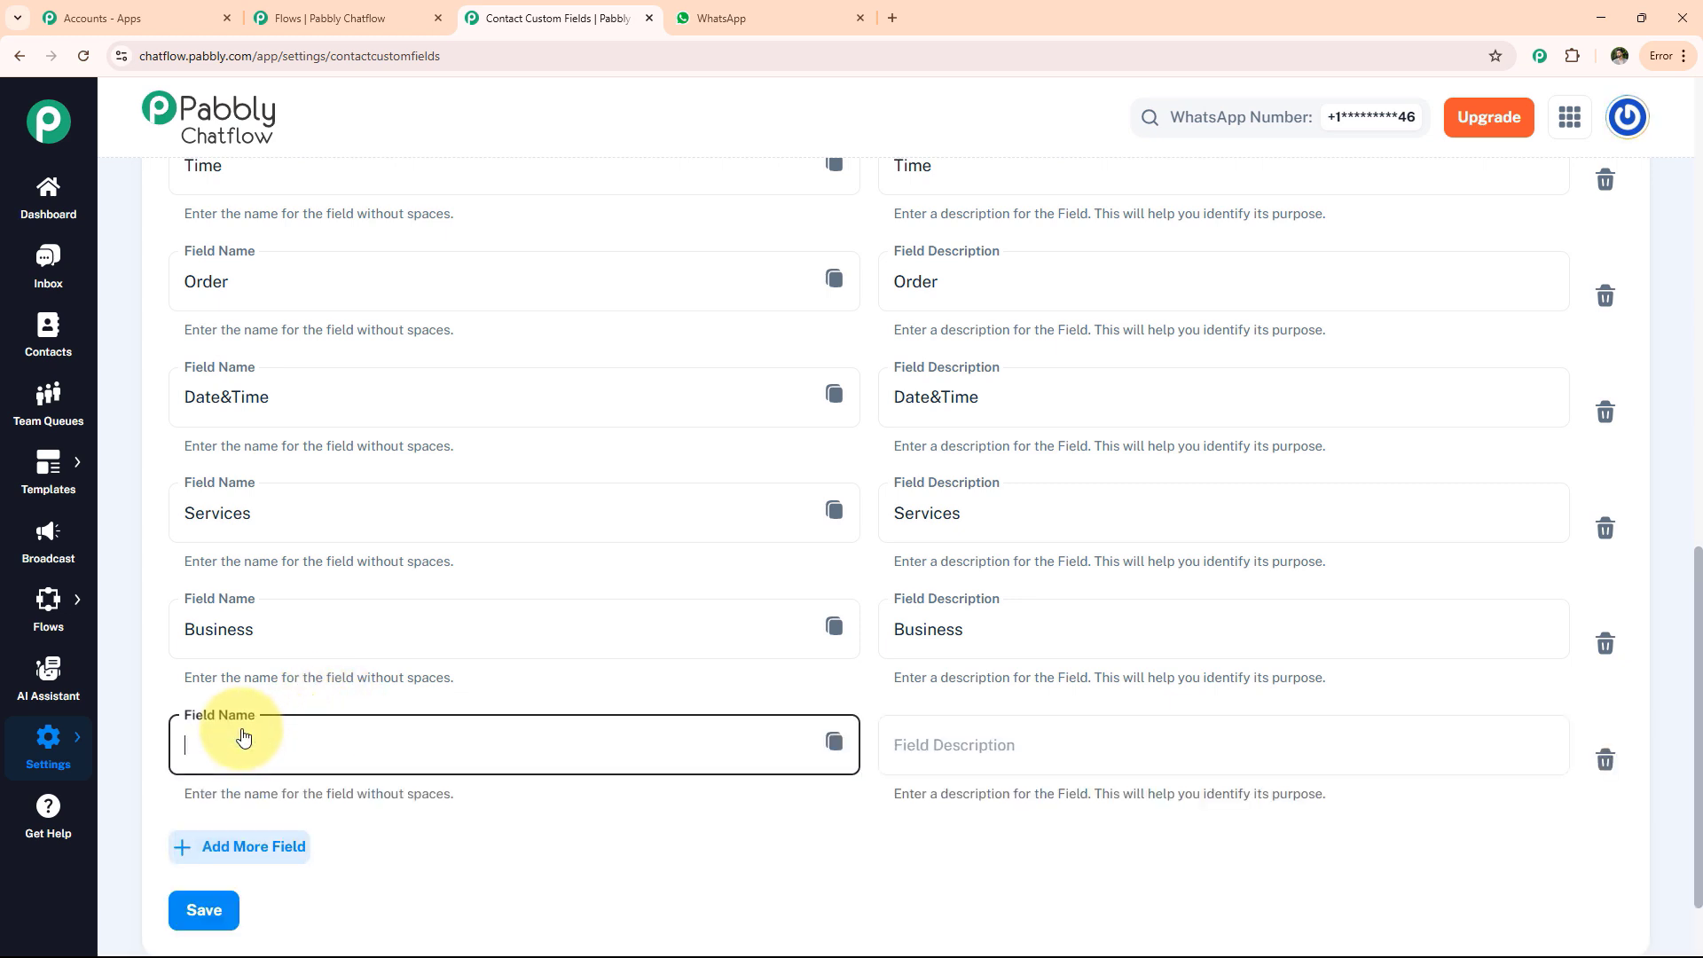
click(235, 747)
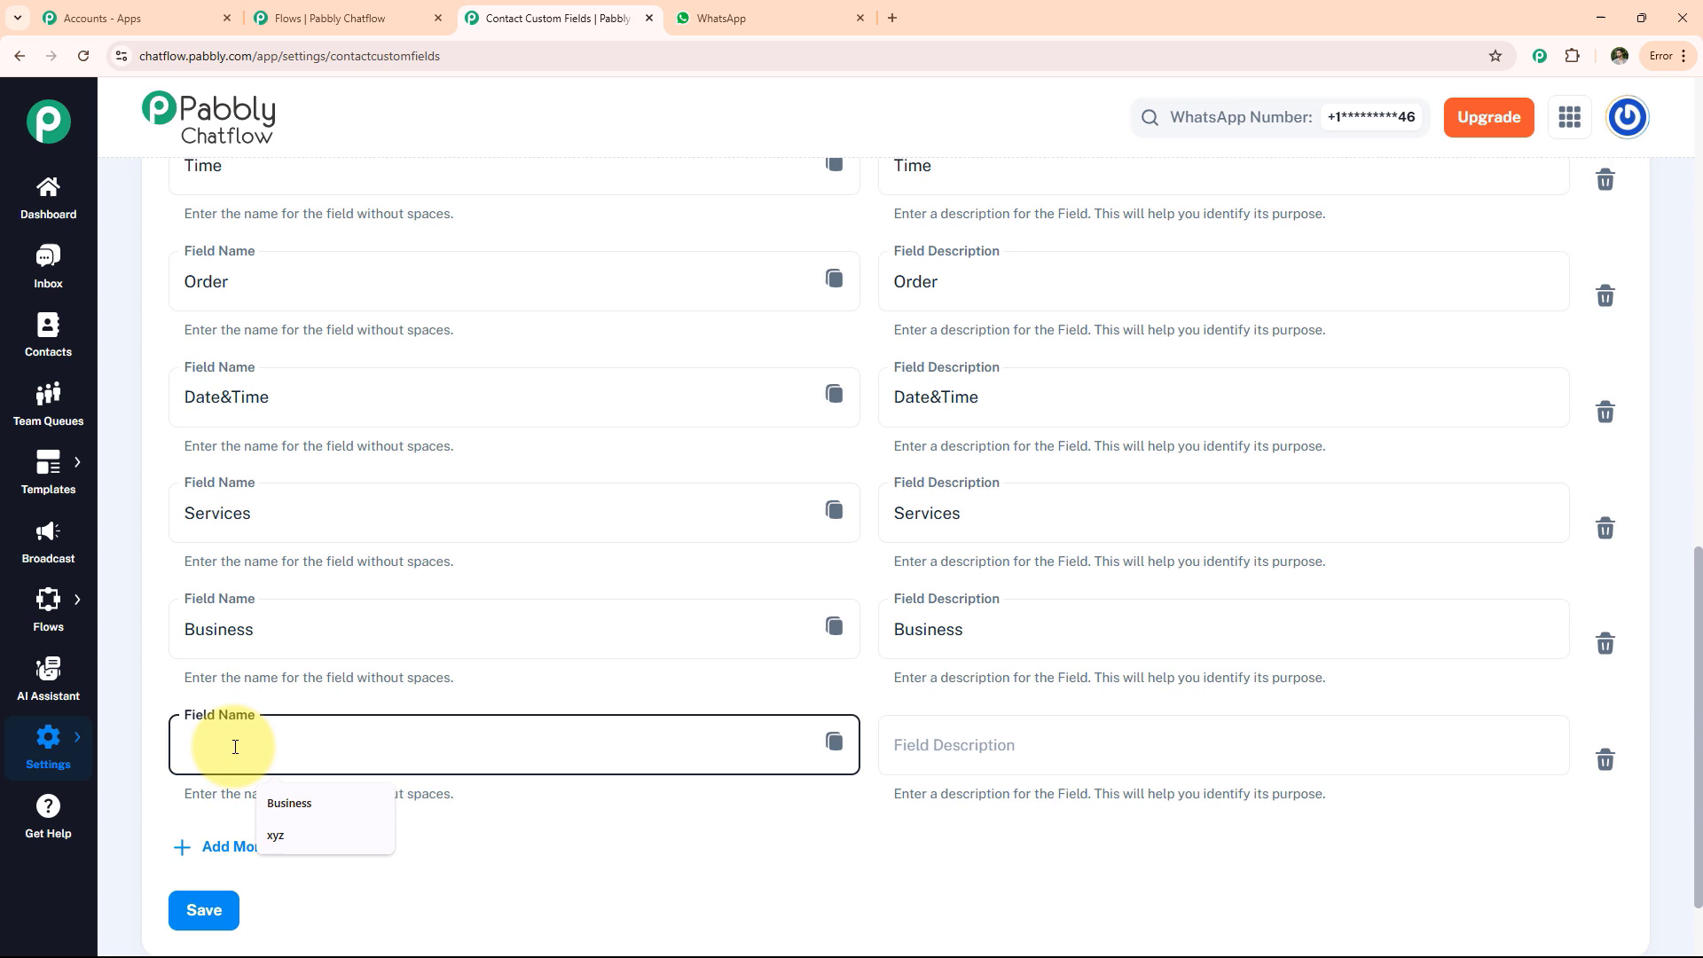
click(289, 834)
click(202, 910)
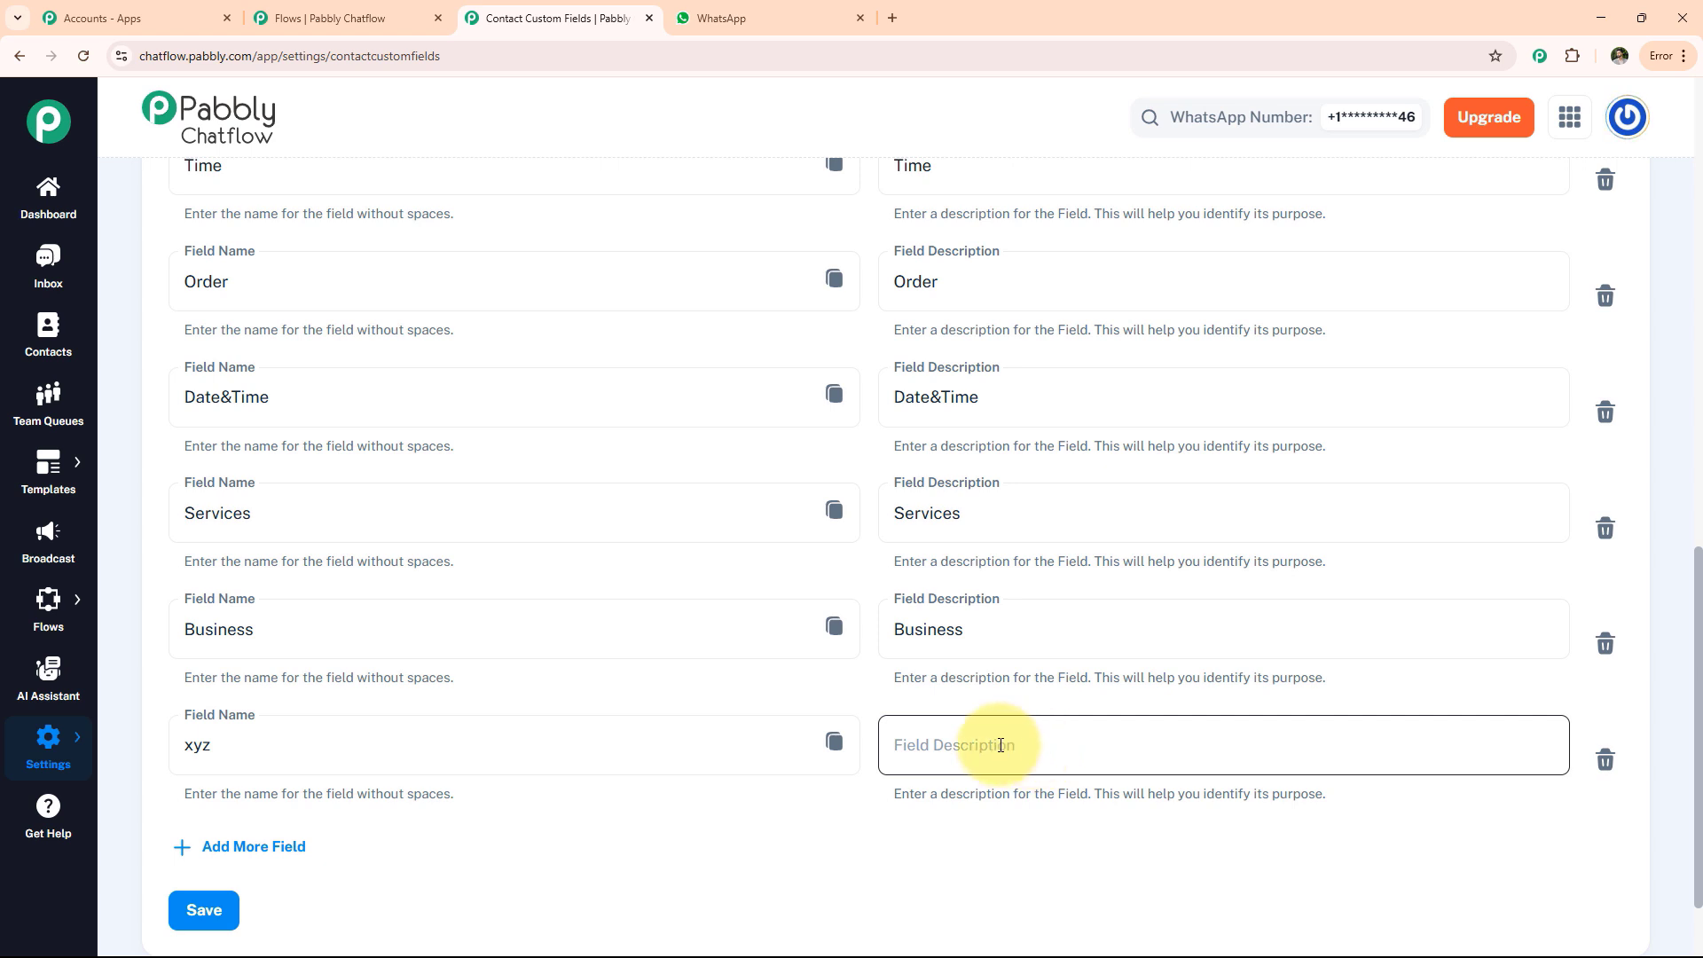
Step: Add an Ask Question node reading "Industry Type *(Retail/Wholesale/Manufacturing/etc.)*", stored in Services with the Text format, and connect the full-name question to it
drag(355, 453, 1255, 331)
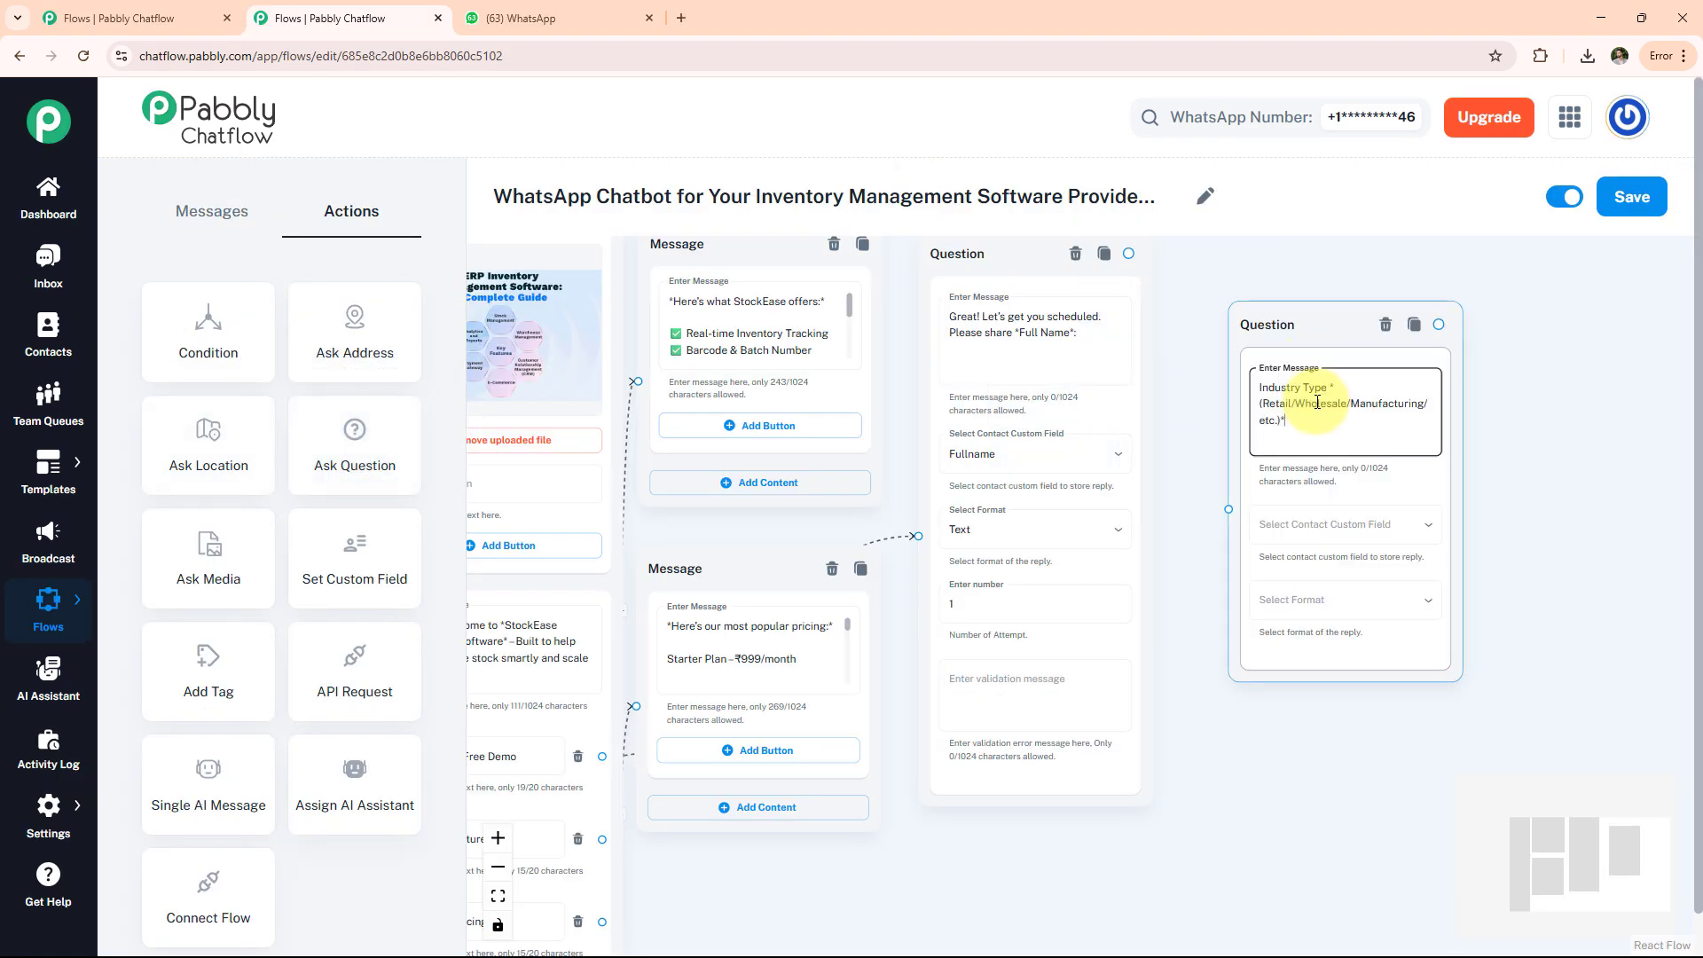
click(1322, 524)
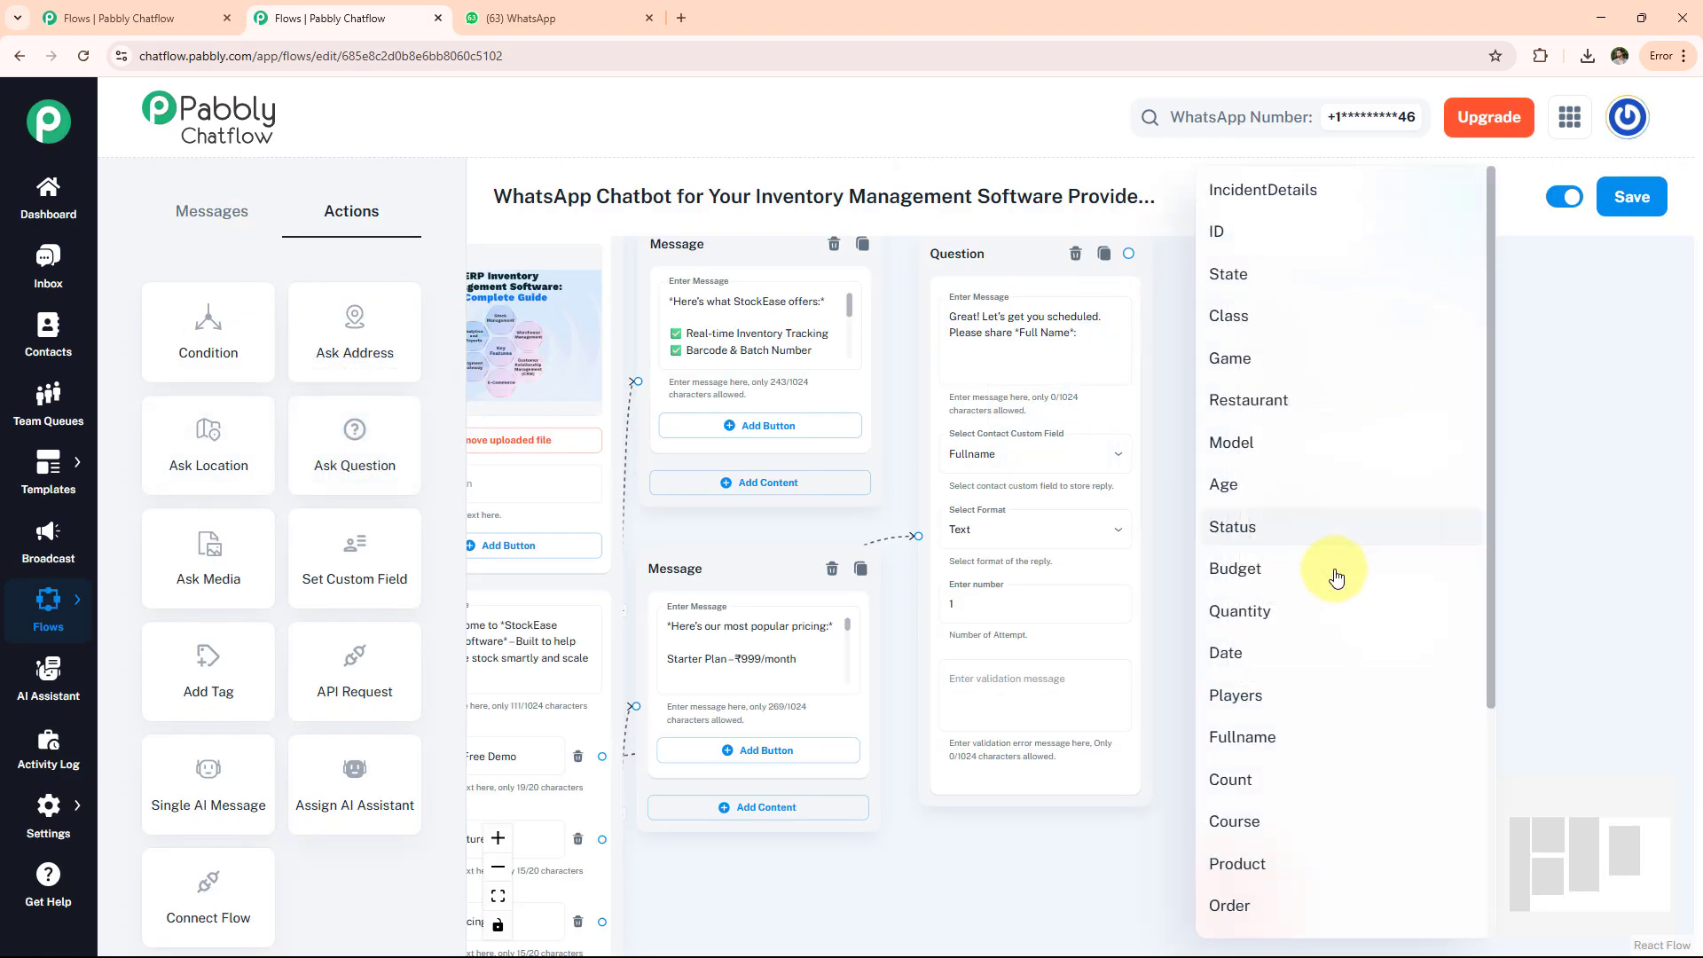
scroll(1266, 655, down, 4)
click(1266, 655)
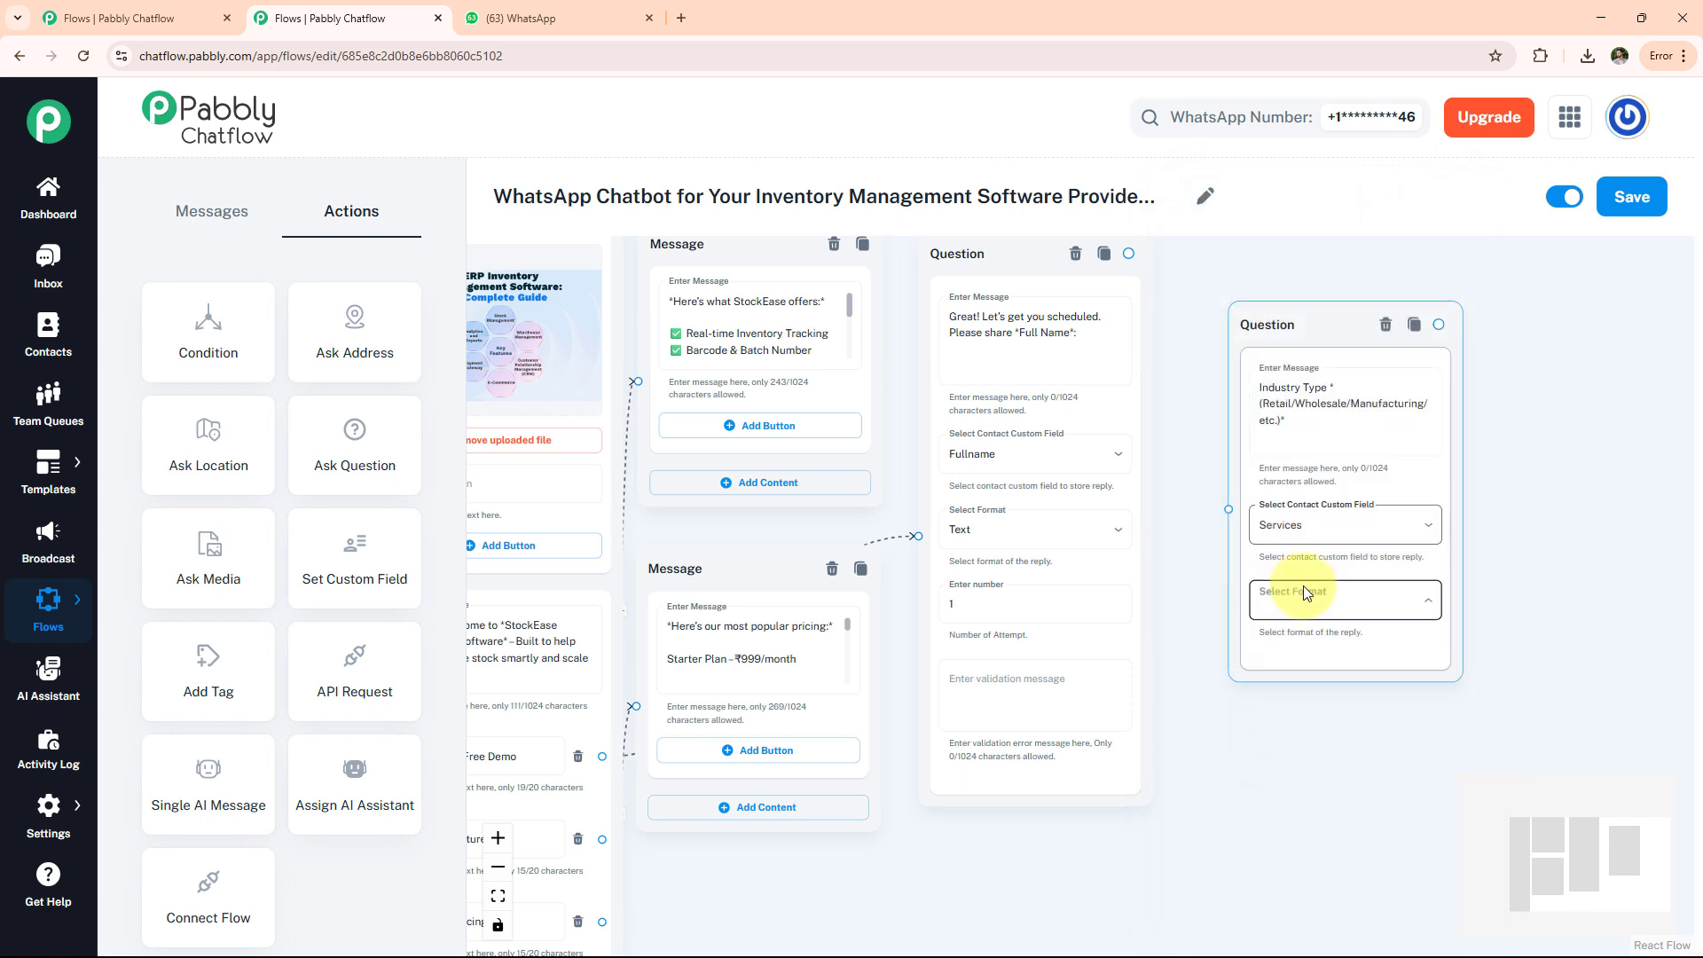
click(1302, 588)
click(1233, 685)
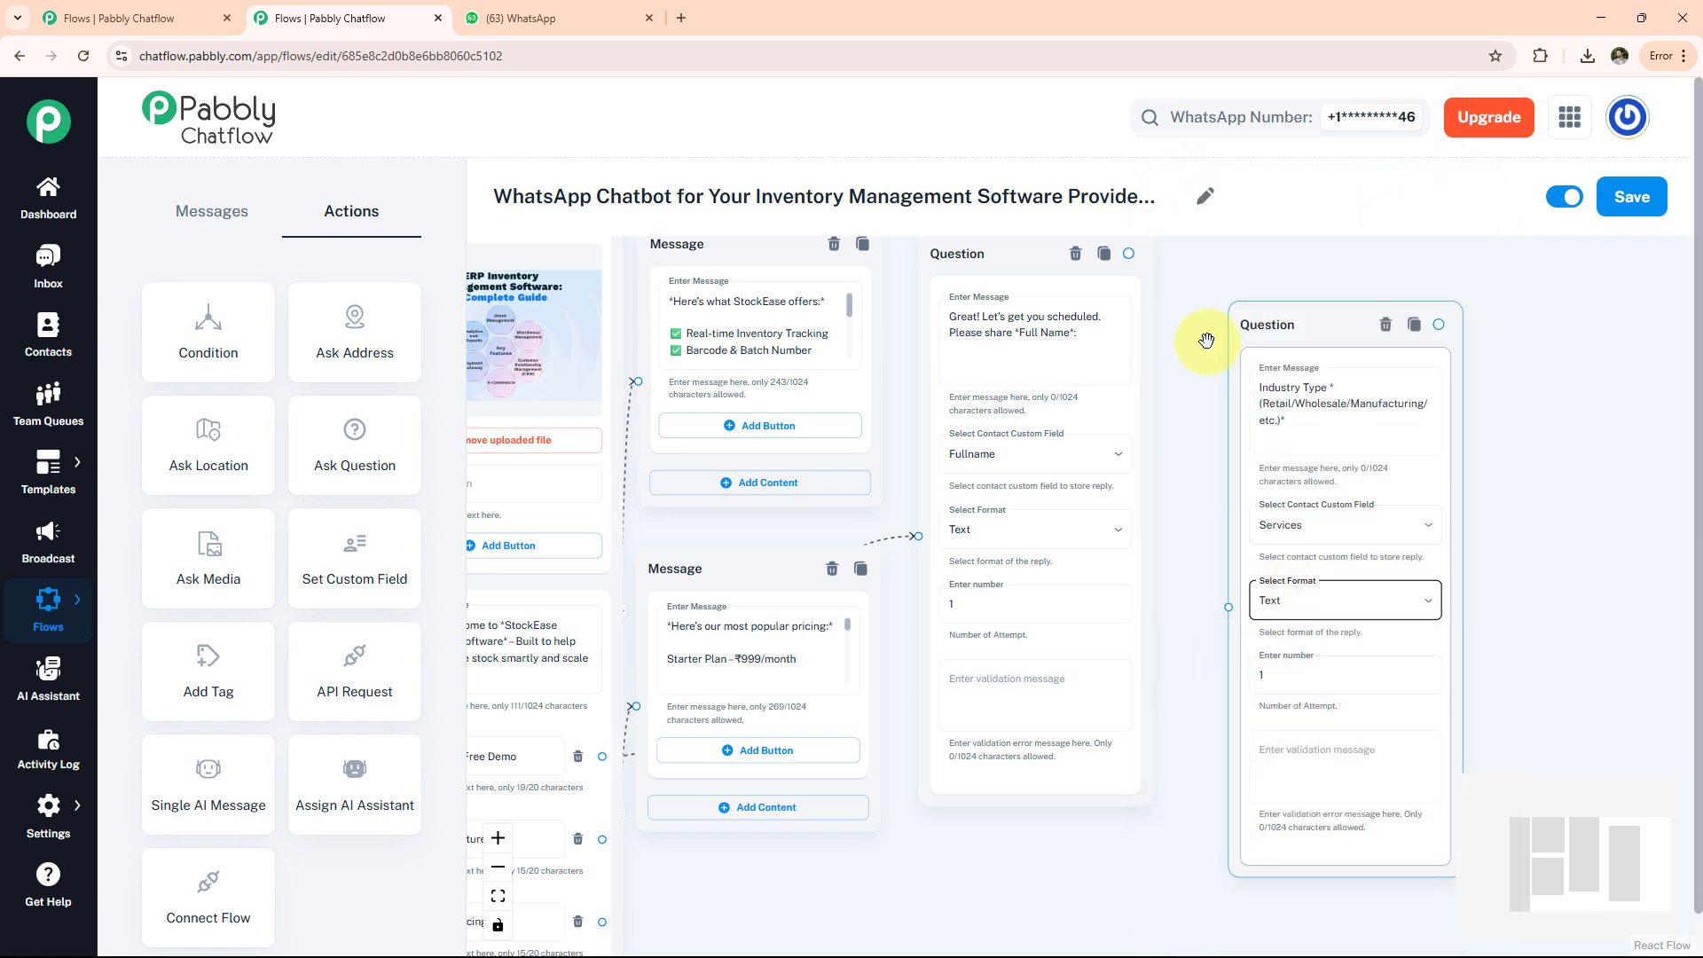
click(1131, 258)
drag(1131, 257, 1235, 650)
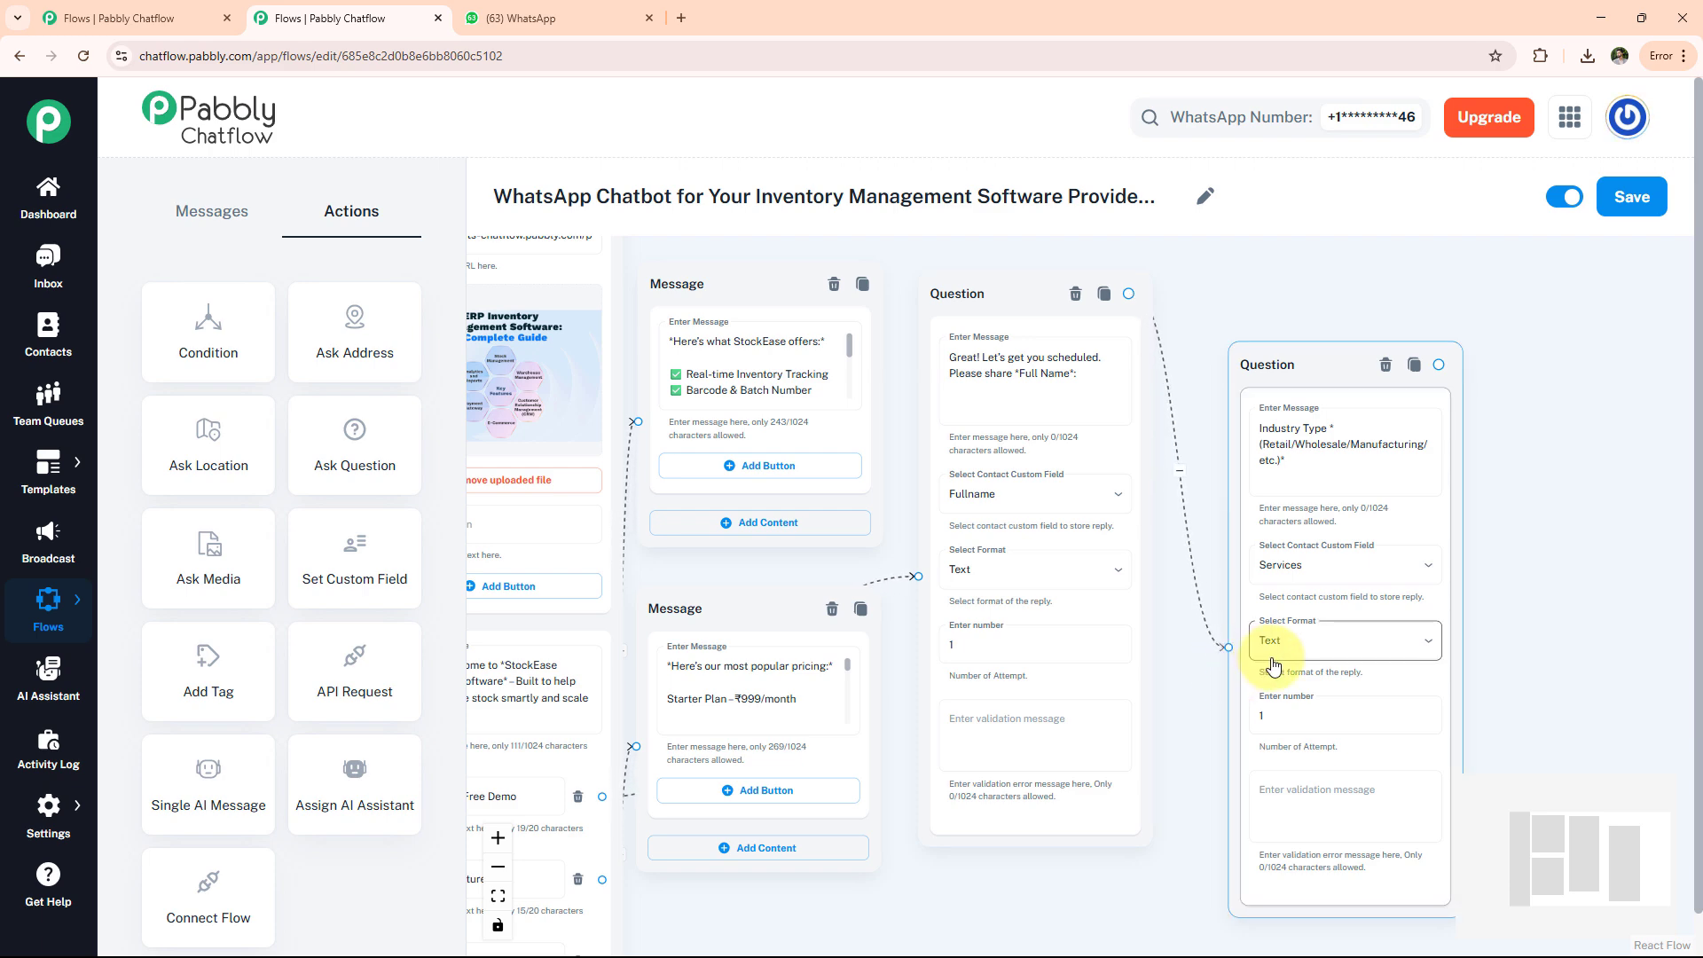
Step: Add an Ask Question node reading "Preferred *Date*", stored in Date with the Date format, and connect the industry-type question to it
drag(321, 457, 1061, 341)
click(1200, 465)
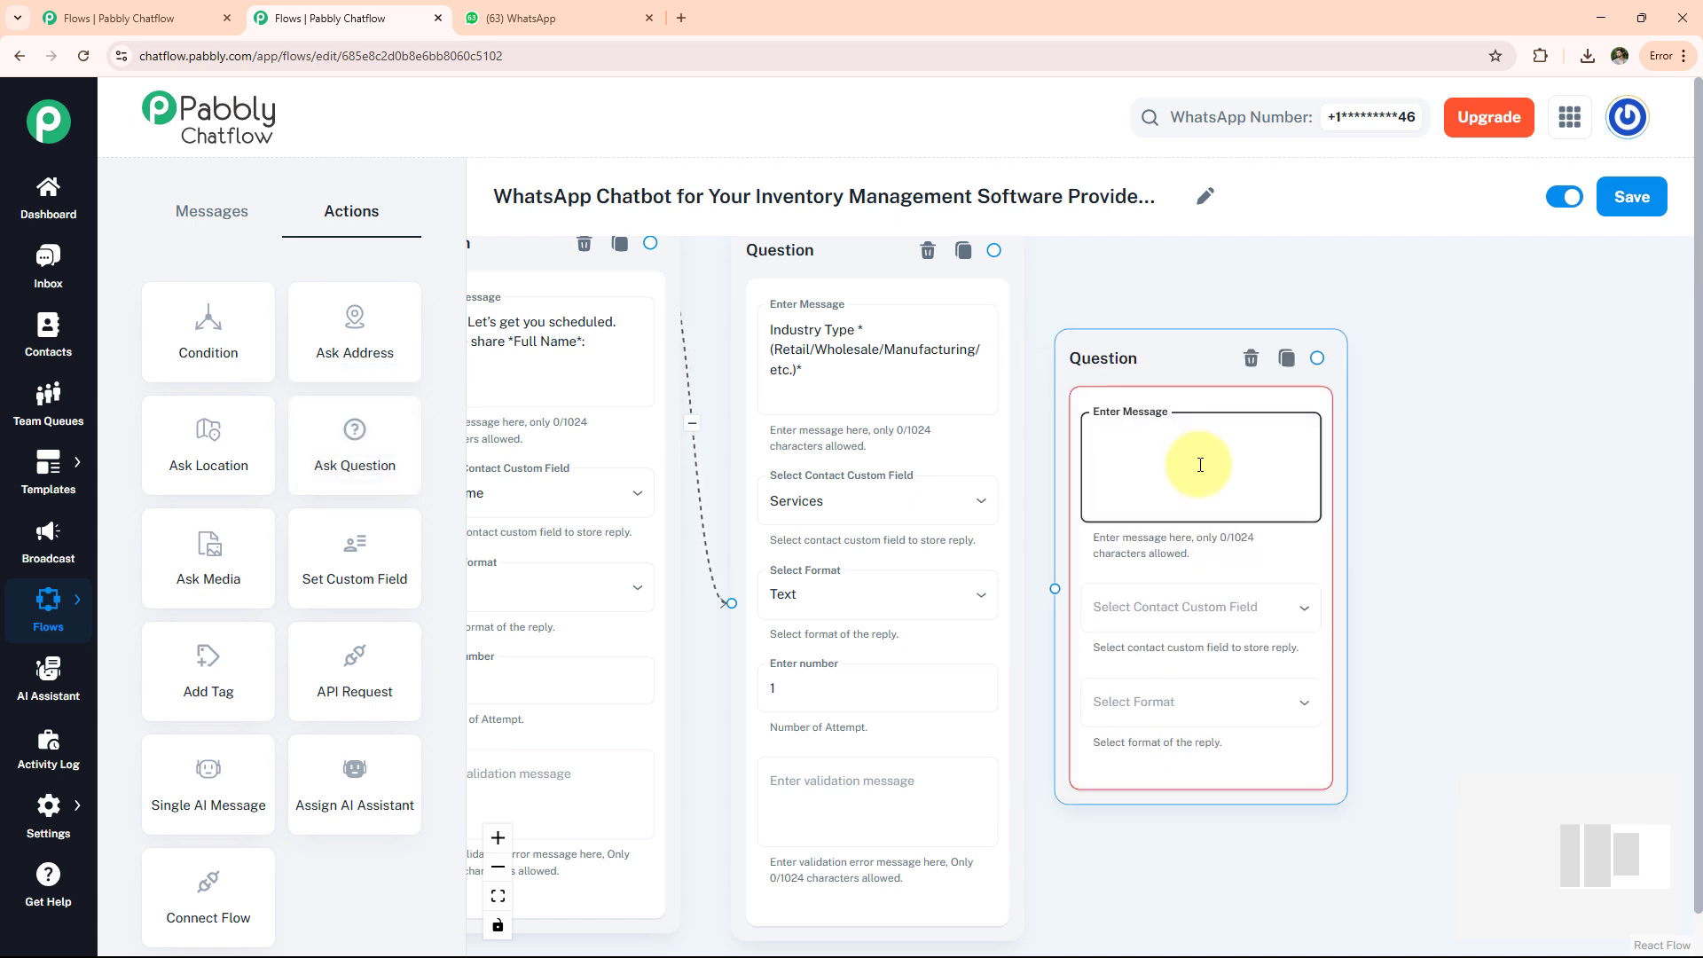
text(Preferred *Date*)
click(1208, 621)
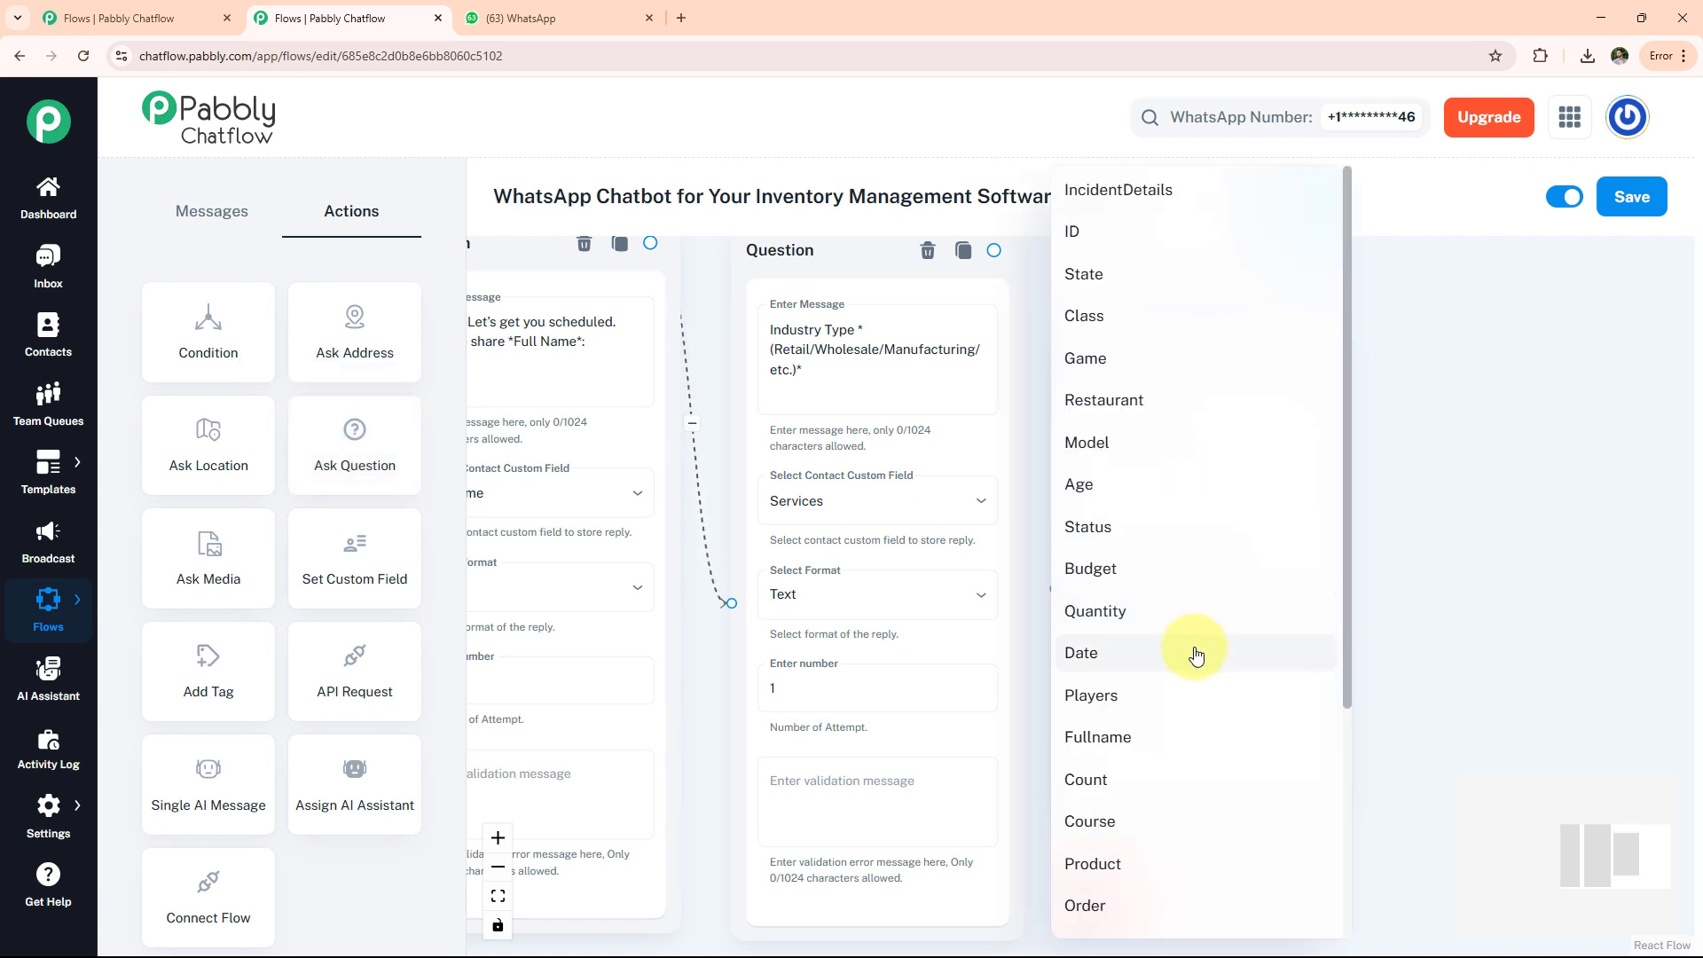
click(1197, 655)
click(1211, 701)
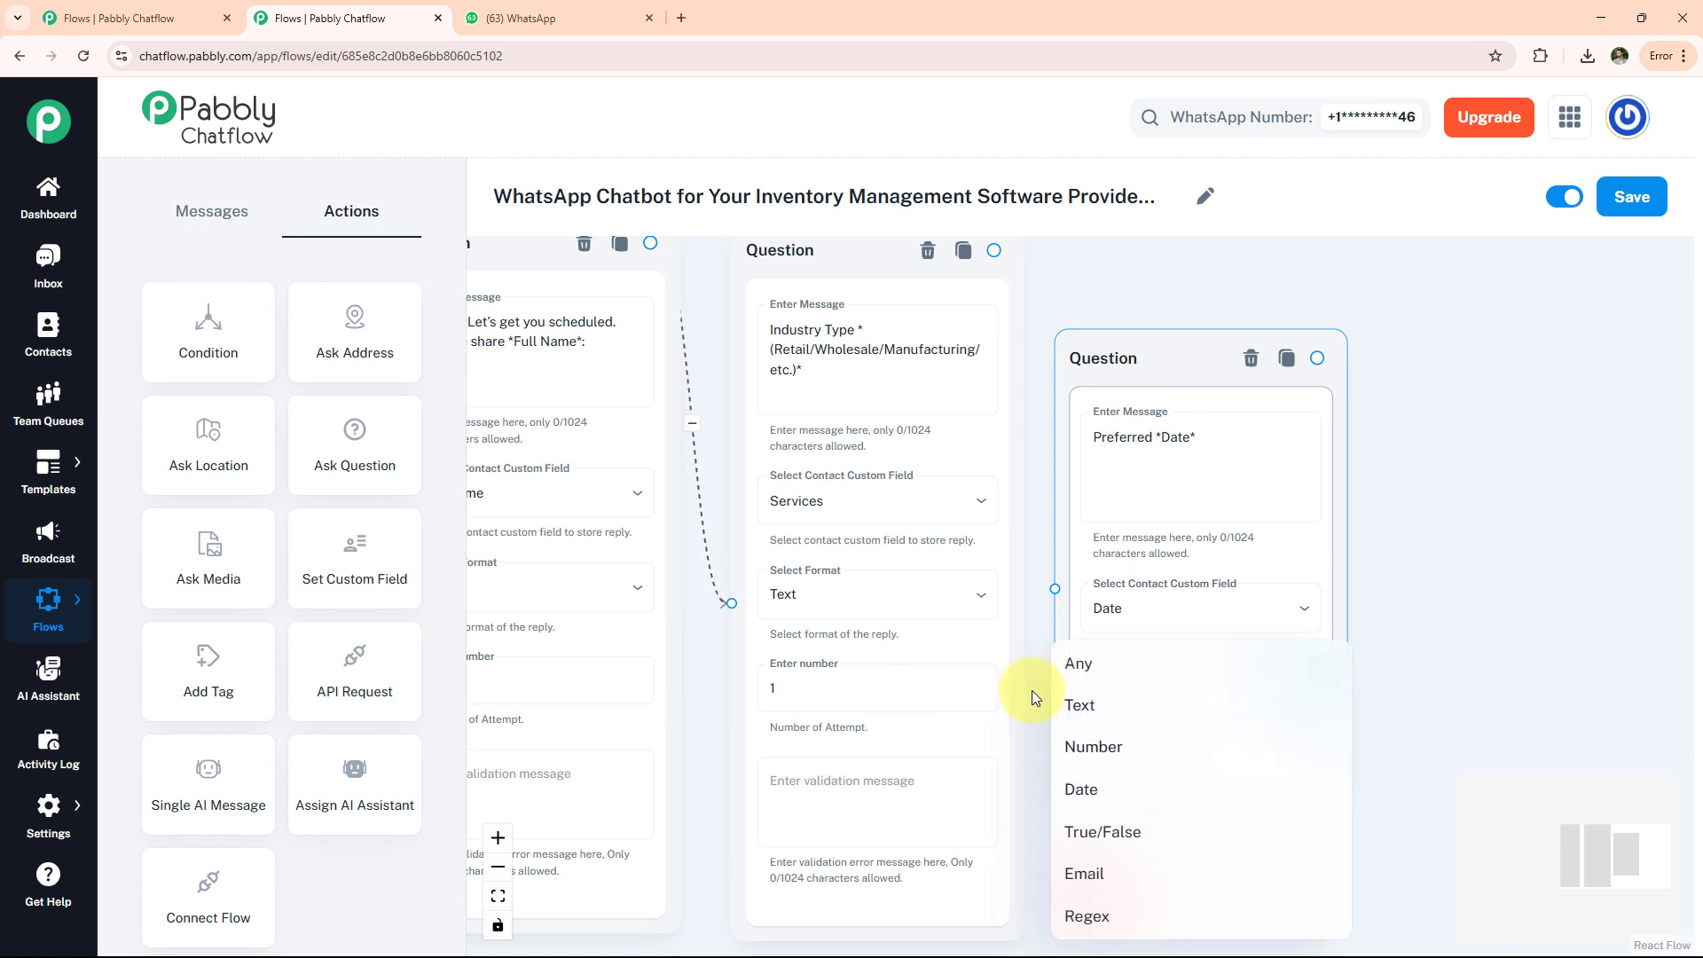
click(1099, 790)
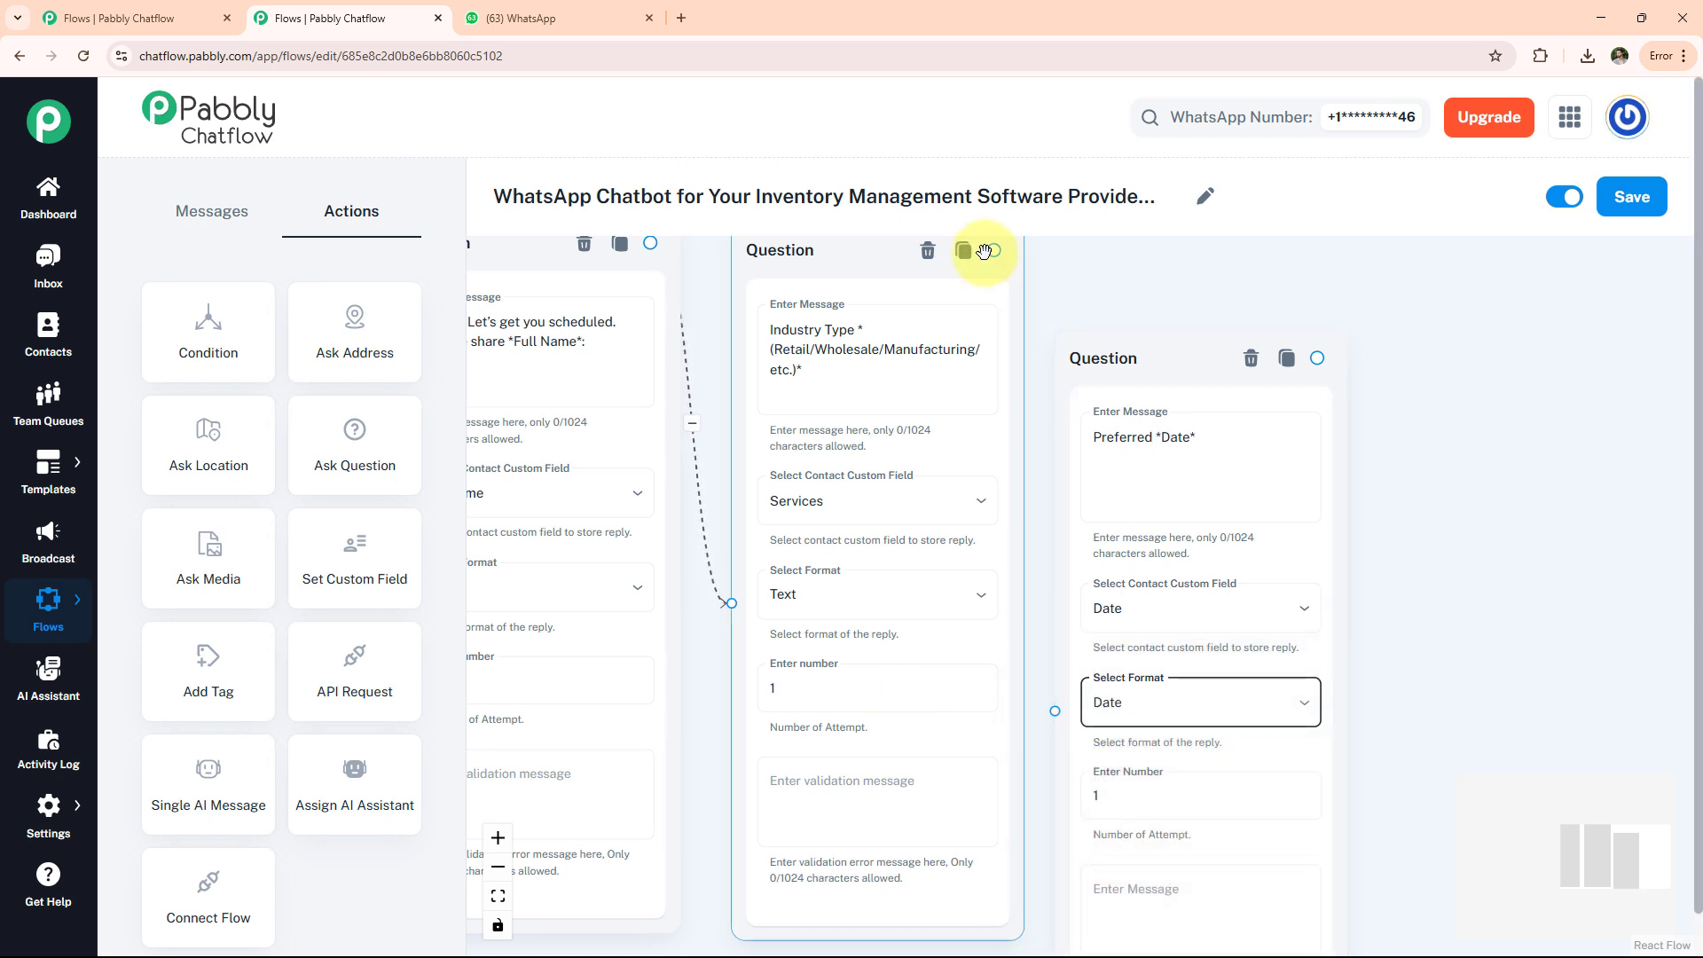
drag(992, 252, 1054, 726)
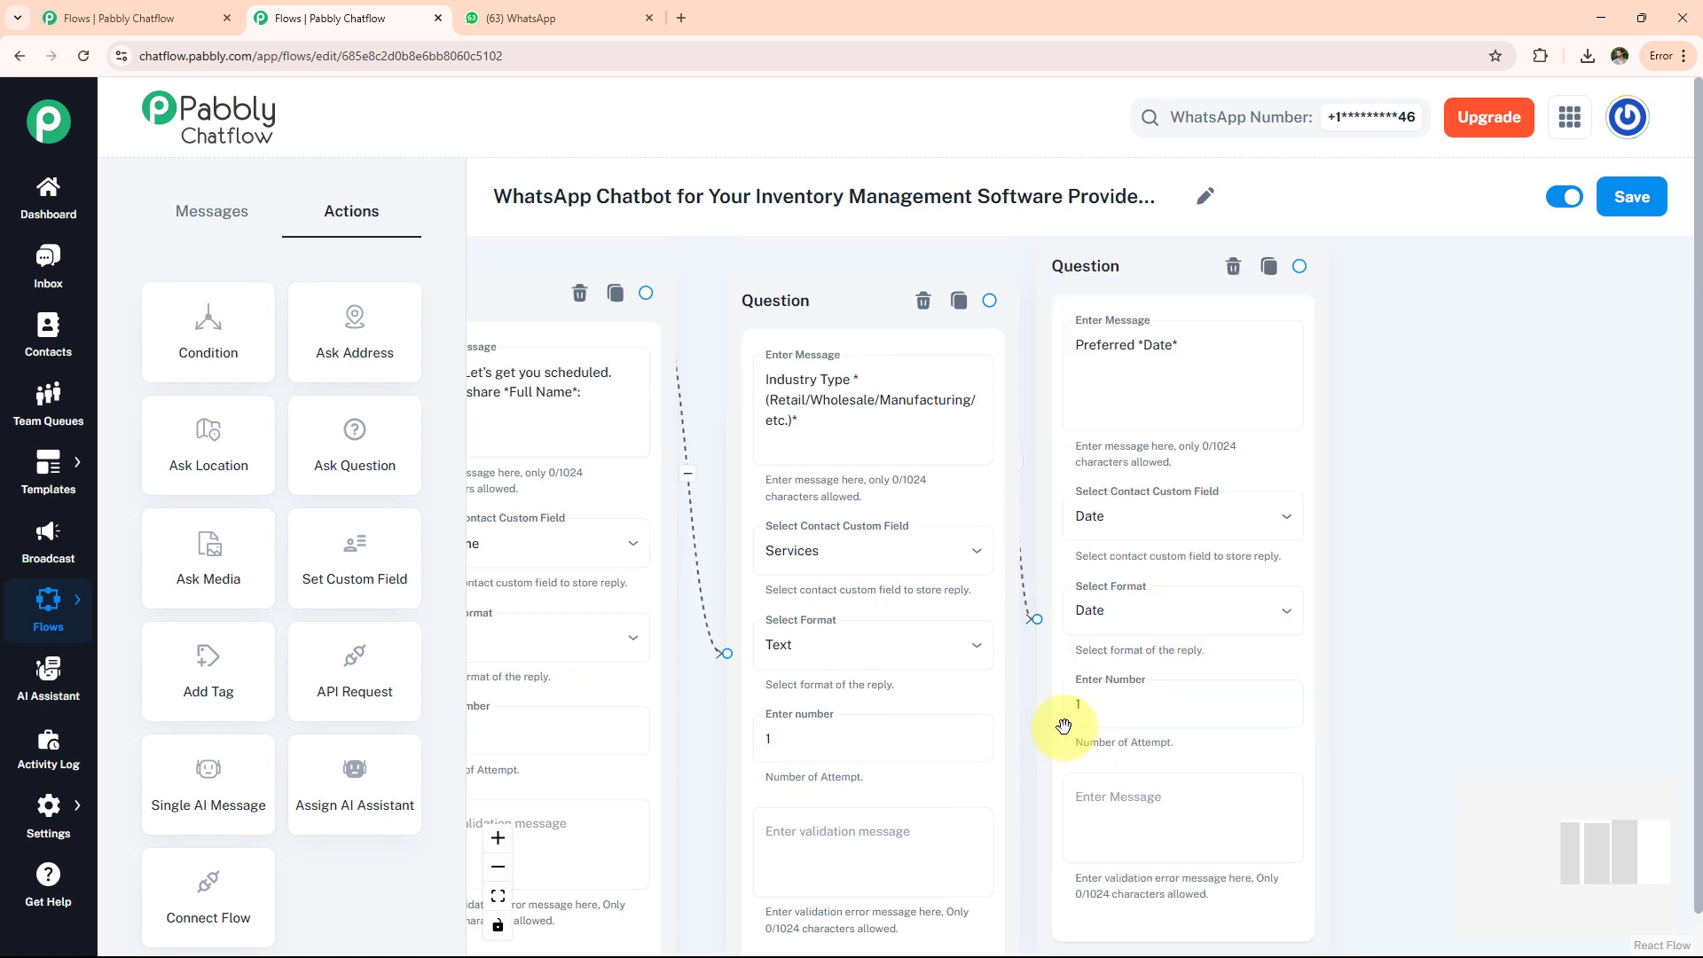
Step: Add an Ask Question node reading "Preferred *Time*", stored in Time with the Text format, and connect the preferred-date question to it
drag(362, 449, 1136, 294)
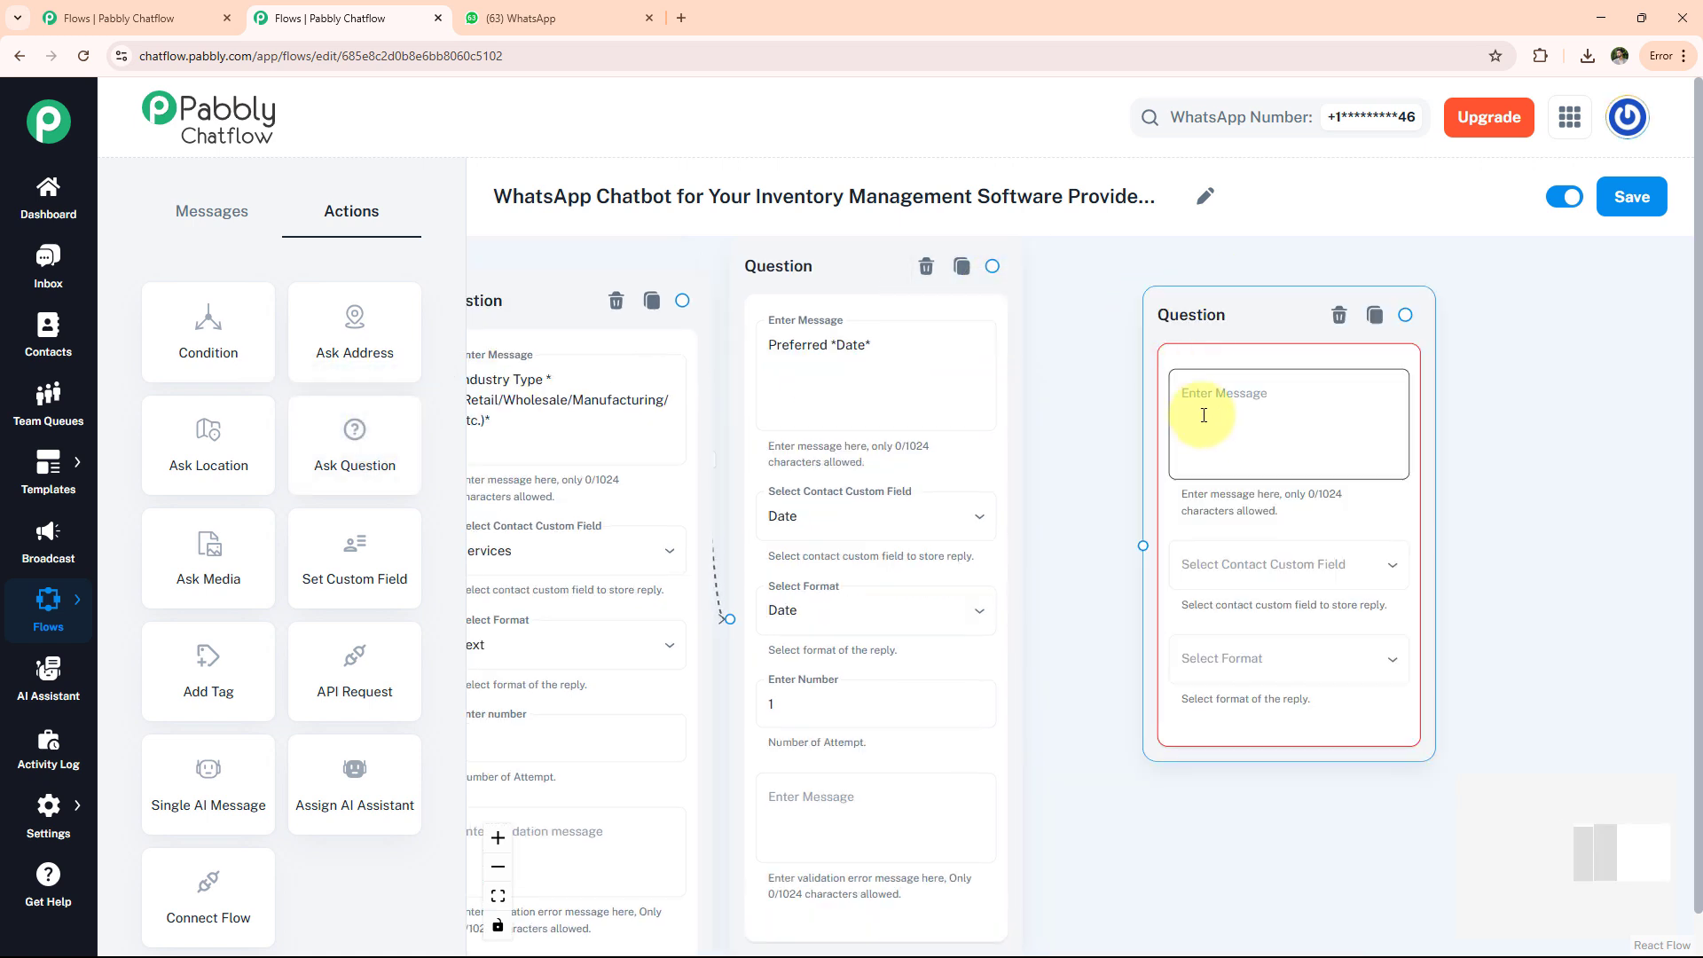
click(1204, 416)
text(Preferred *Time*)
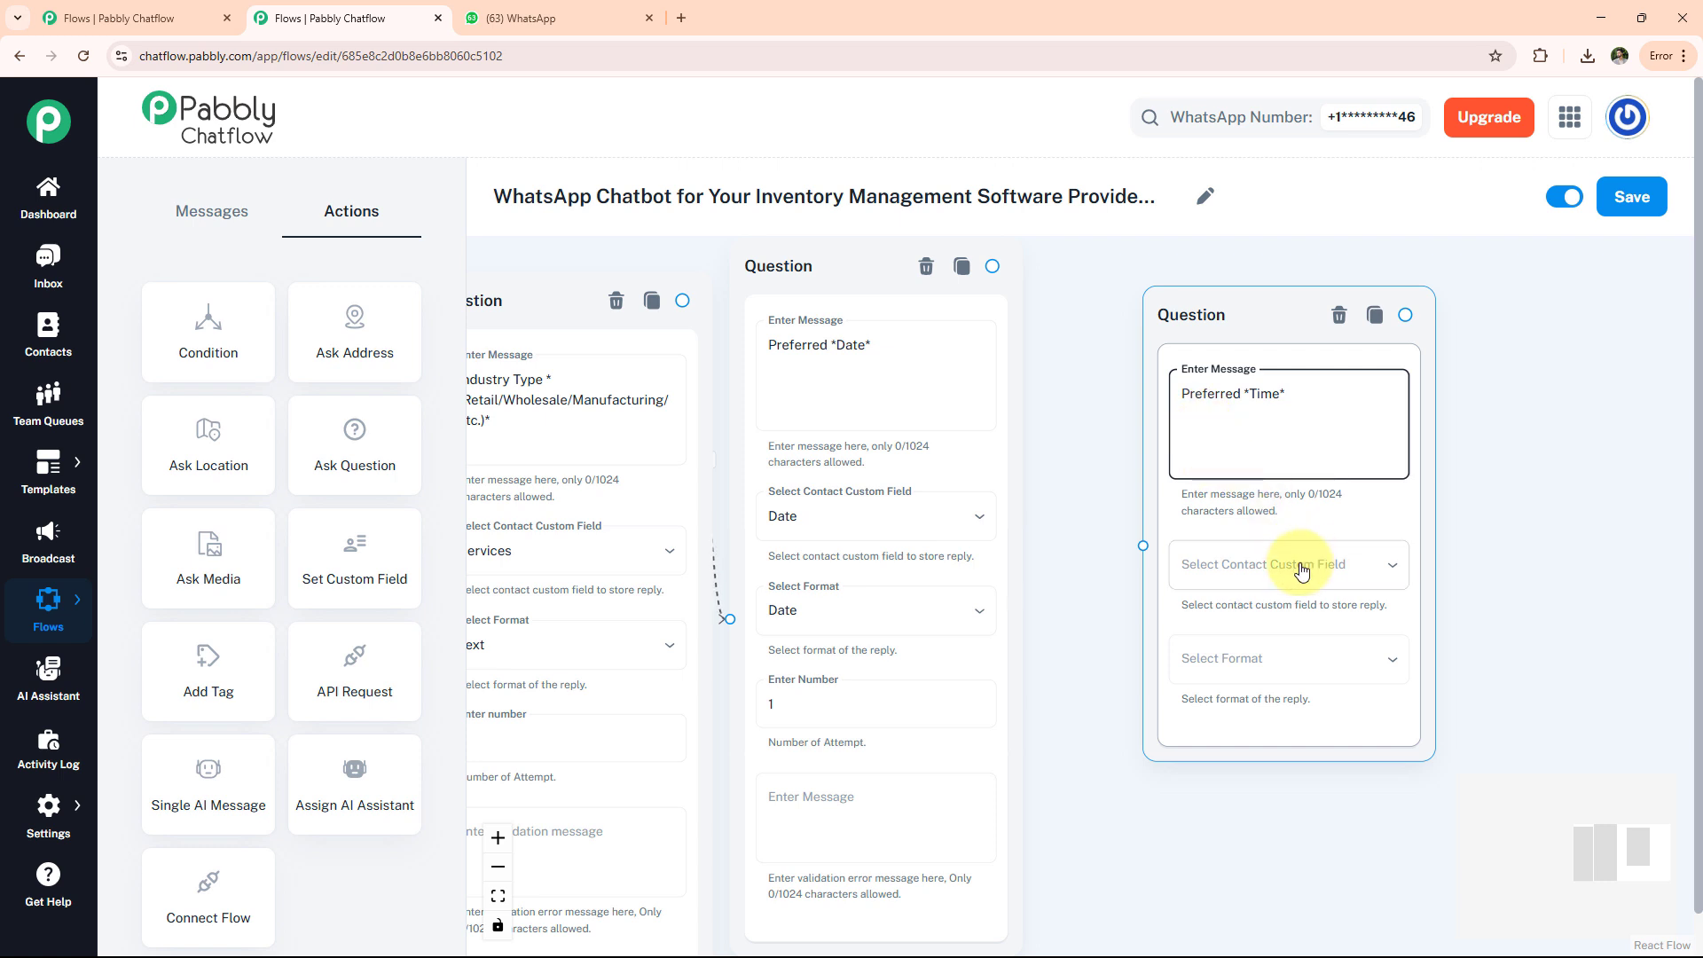
click(1201, 564)
scroll(1242, 710, down, 5)
click(1220, 849)
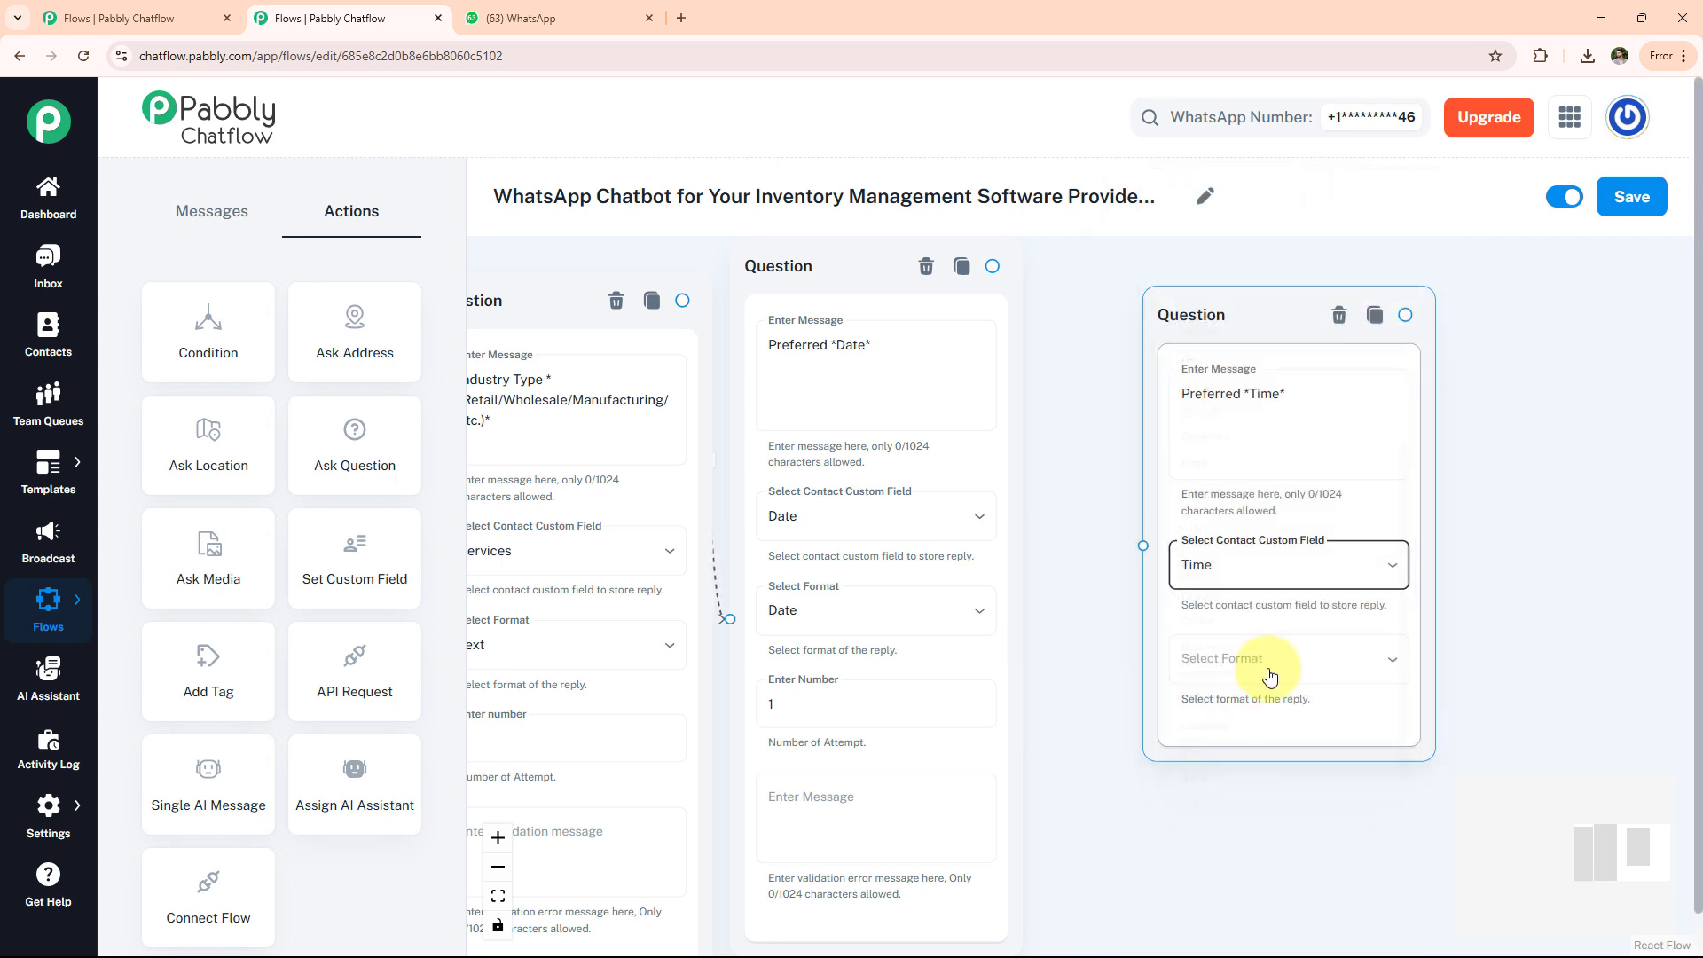
click(1282, 657)
click(1187, 703)
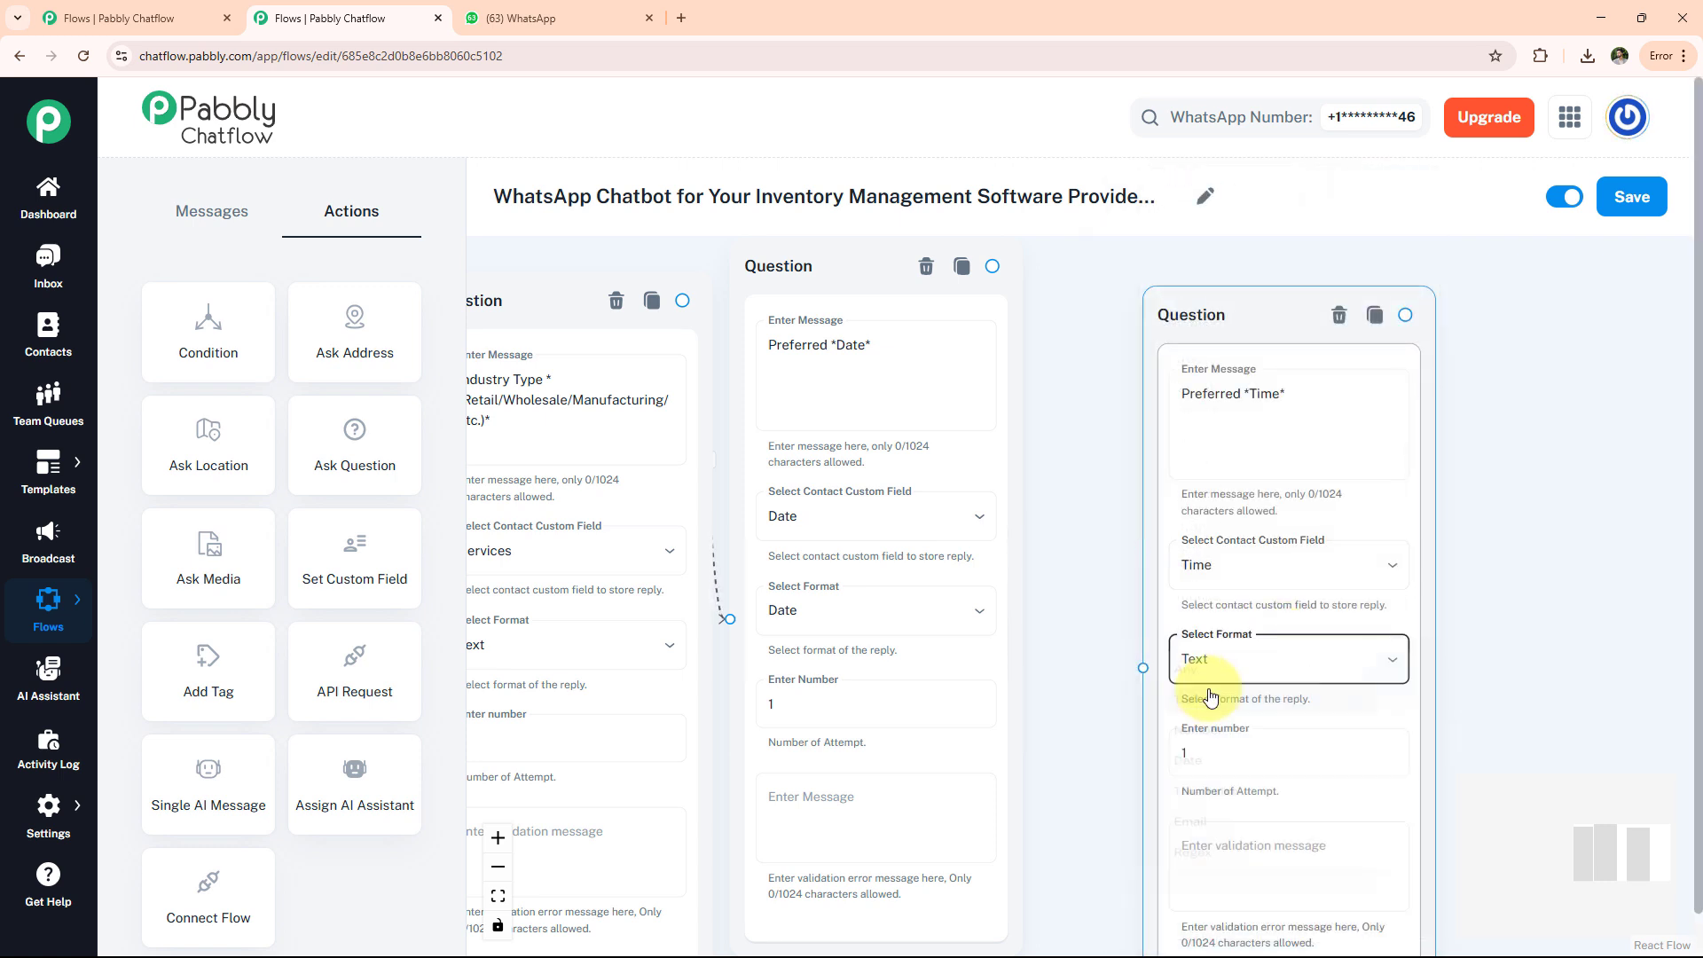
drag(992, 266, 1145, 681)
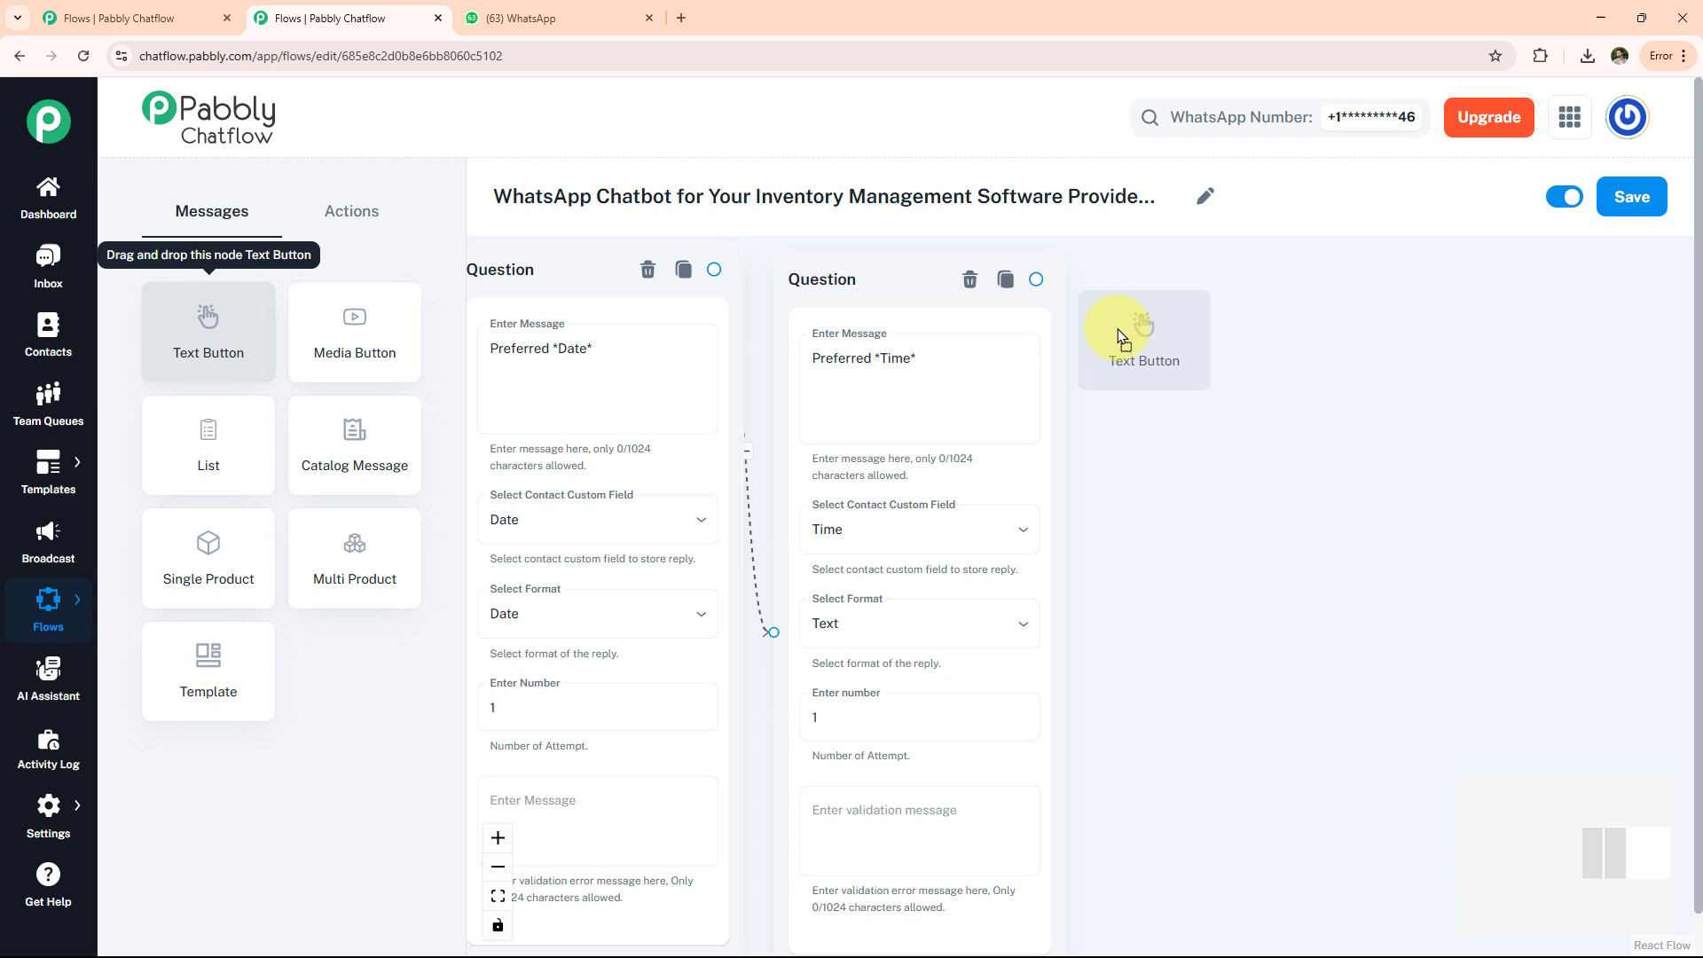
Step: Add a Text Button message summarising $Fullname, $Time, $Date and $Services with a Confirm button, and connect the preferred-time question to it
drag(1126, 337, 1129, 341)
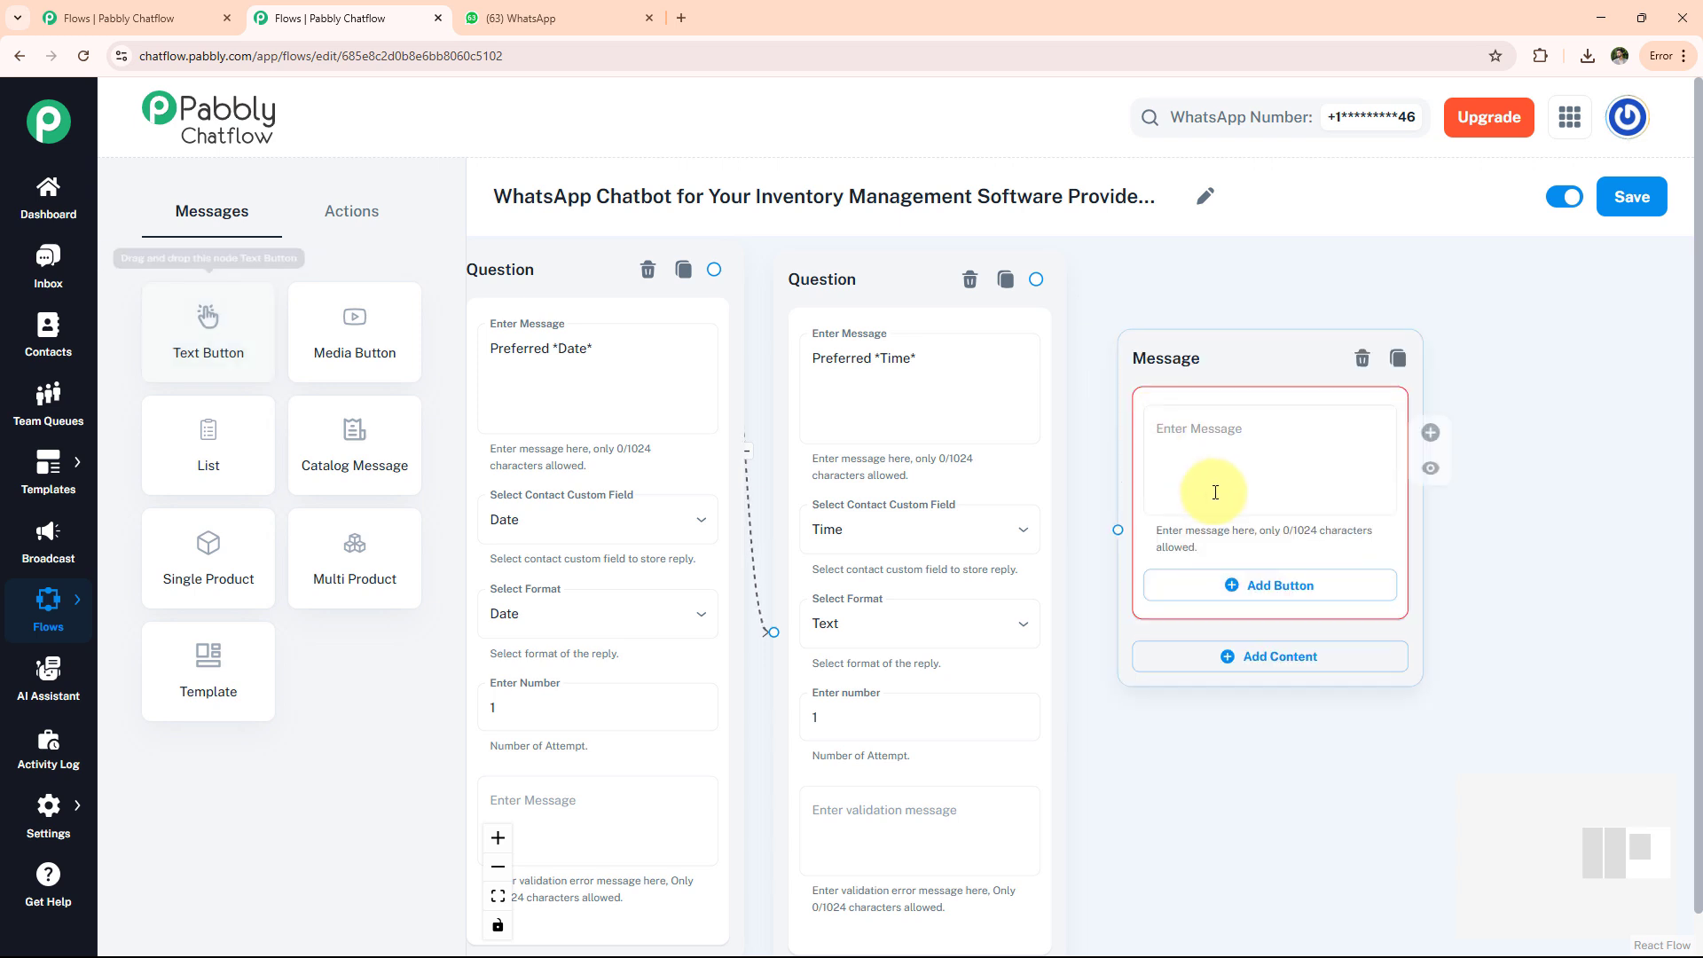
click(1217, 470)
key(ctrl+v)
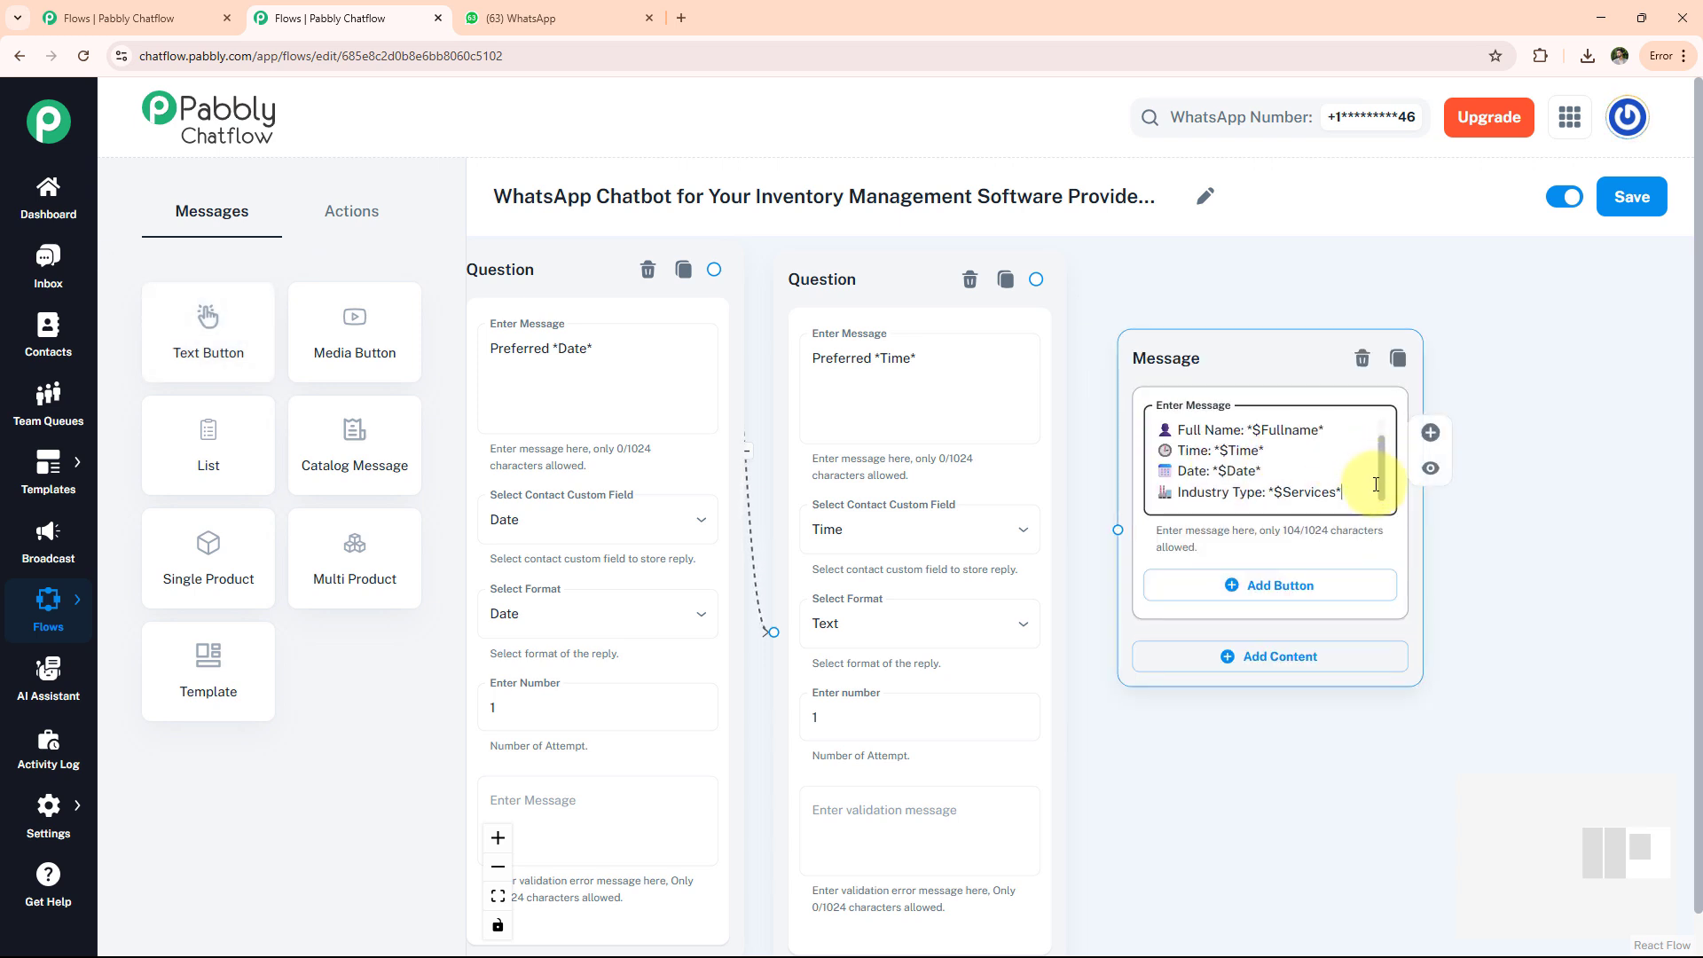
scroll(1278, 461, up, 2)
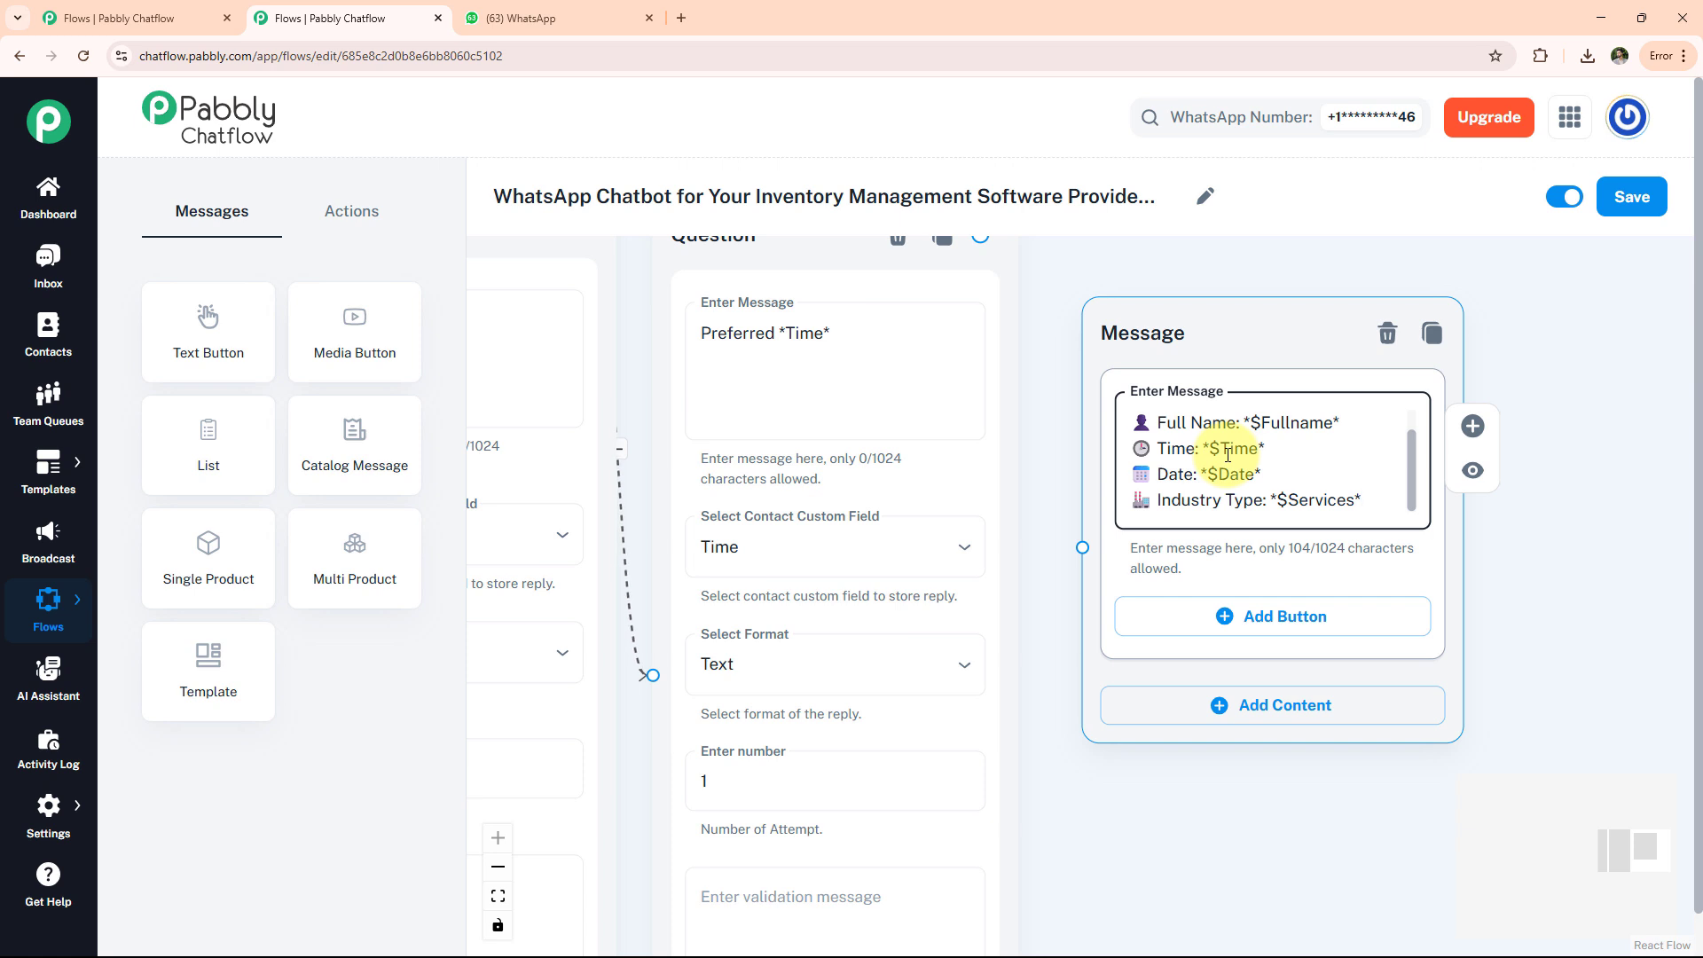
click(1266, 623)
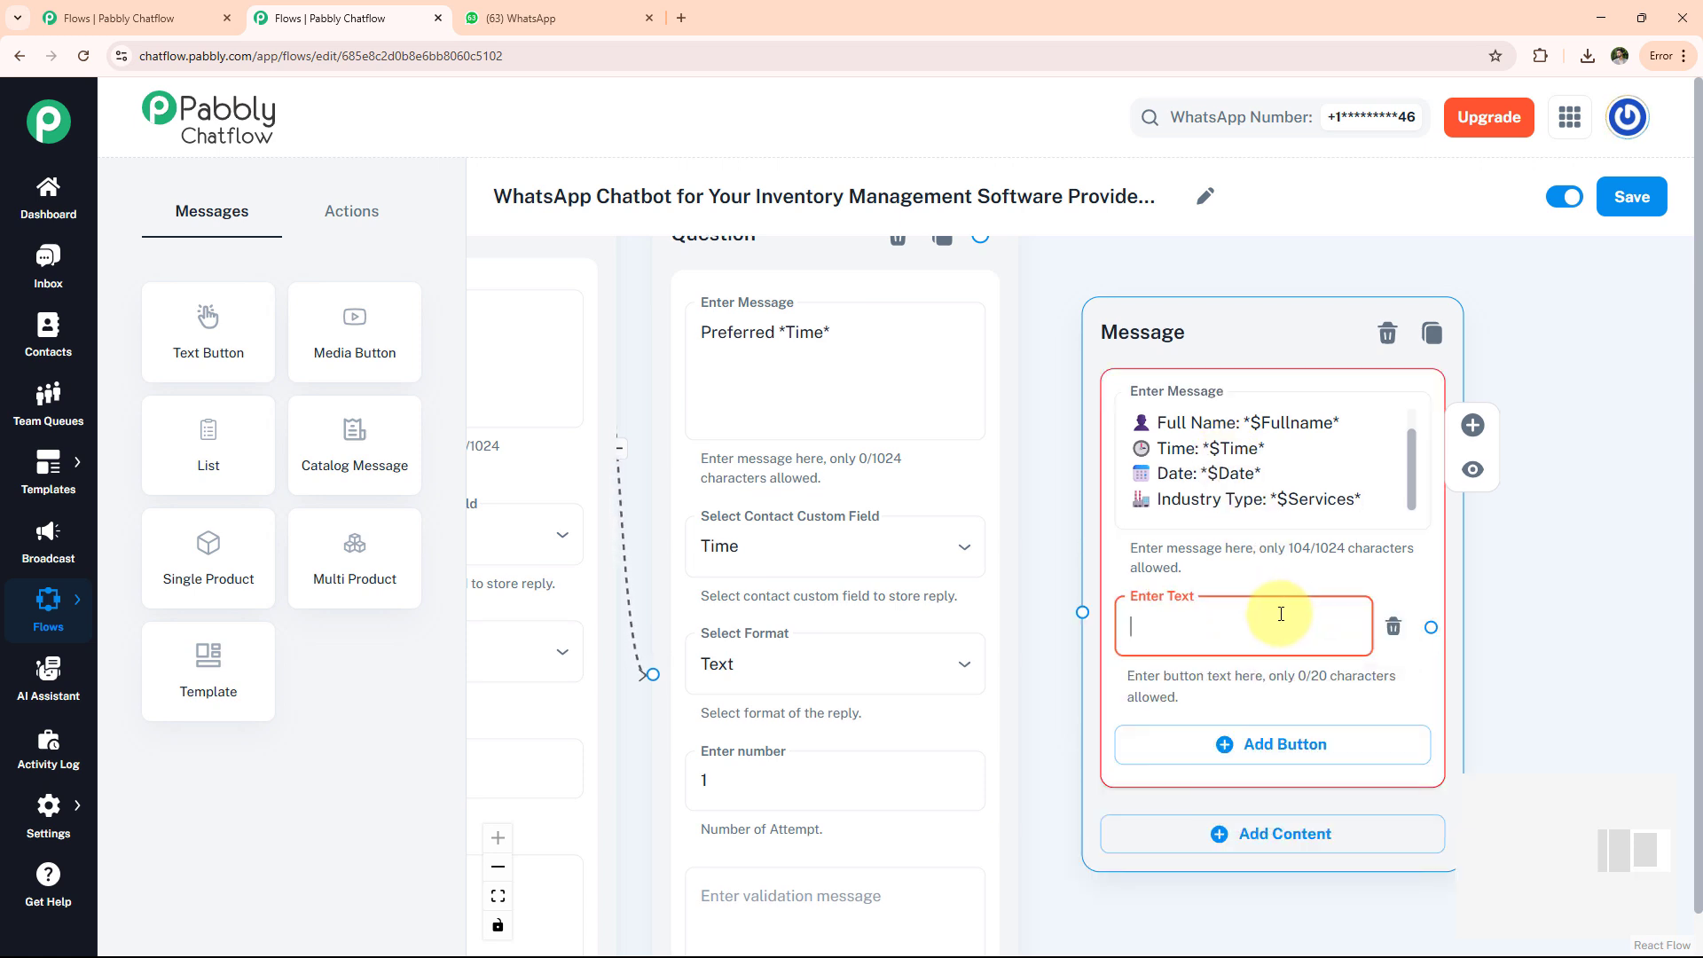
text(Confirm)
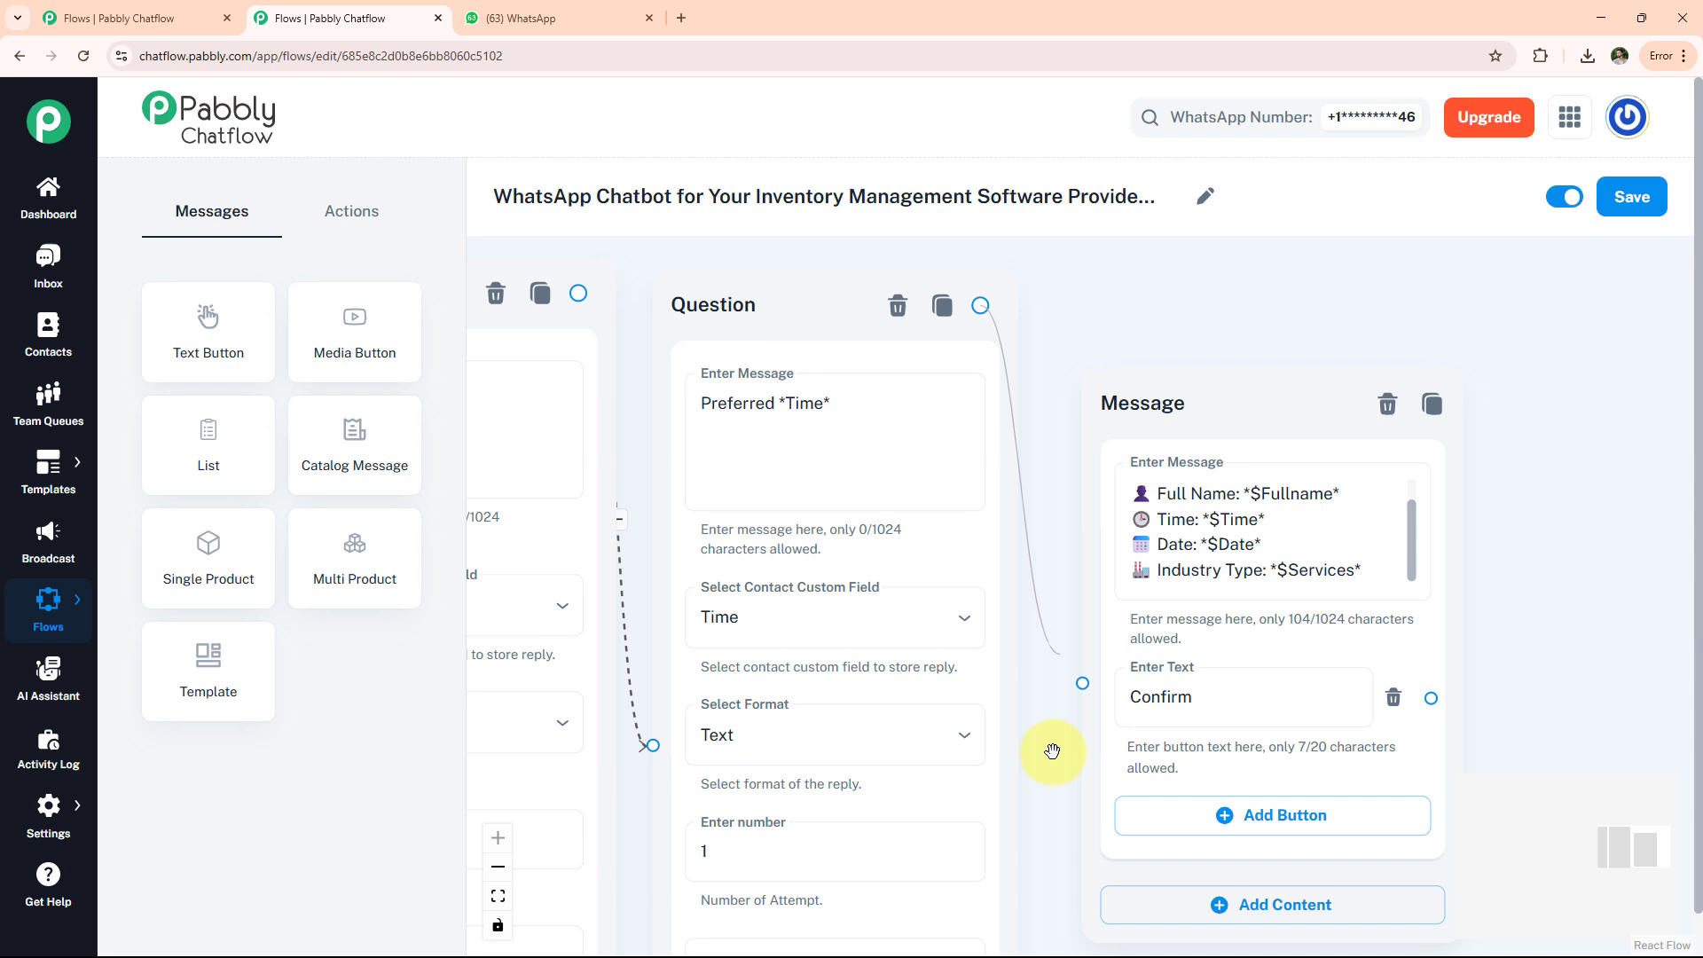
drag(1053, 749, 1080, 686)
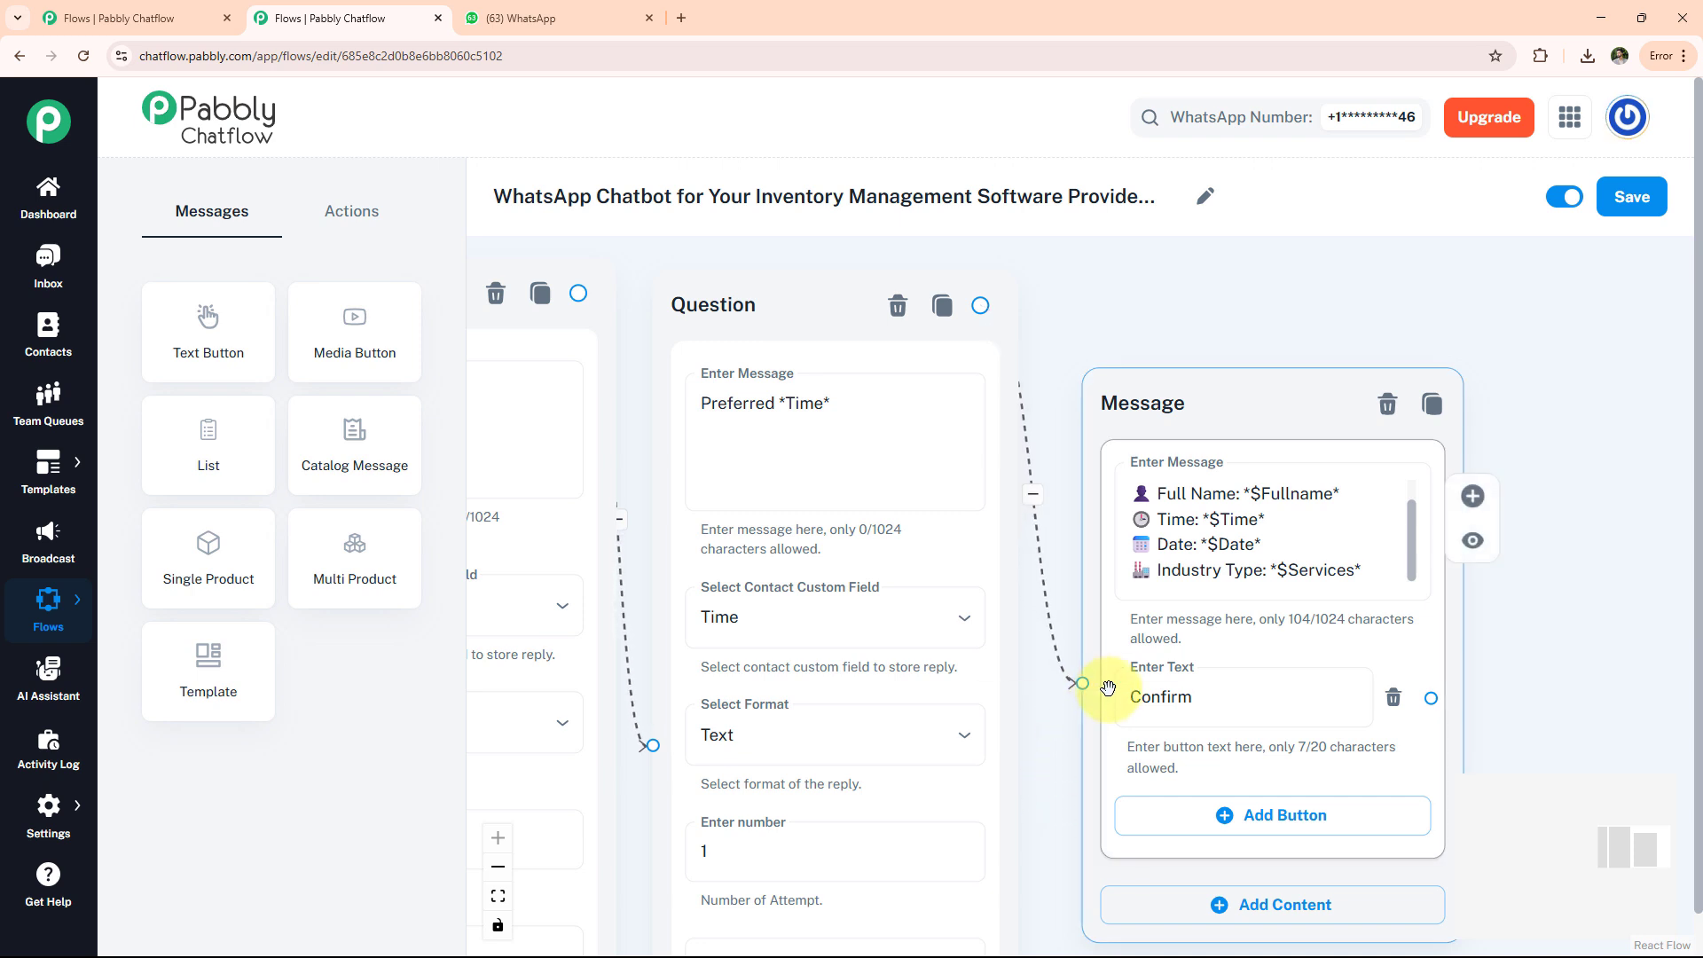
Step: Add a closing Text Button message: "Thanks for connecting with *StockEase Inventory Software* 📦 We're here to make inventory the easiest part of your business."
drag(1577, 620, 1312, 557)
drag(209, 329, 1249, 363)
click(1353, 568)
text(Thanks for connecting with *StockEase Inventory Software* 📦 We're here to make inventory the easiest part of your business.)
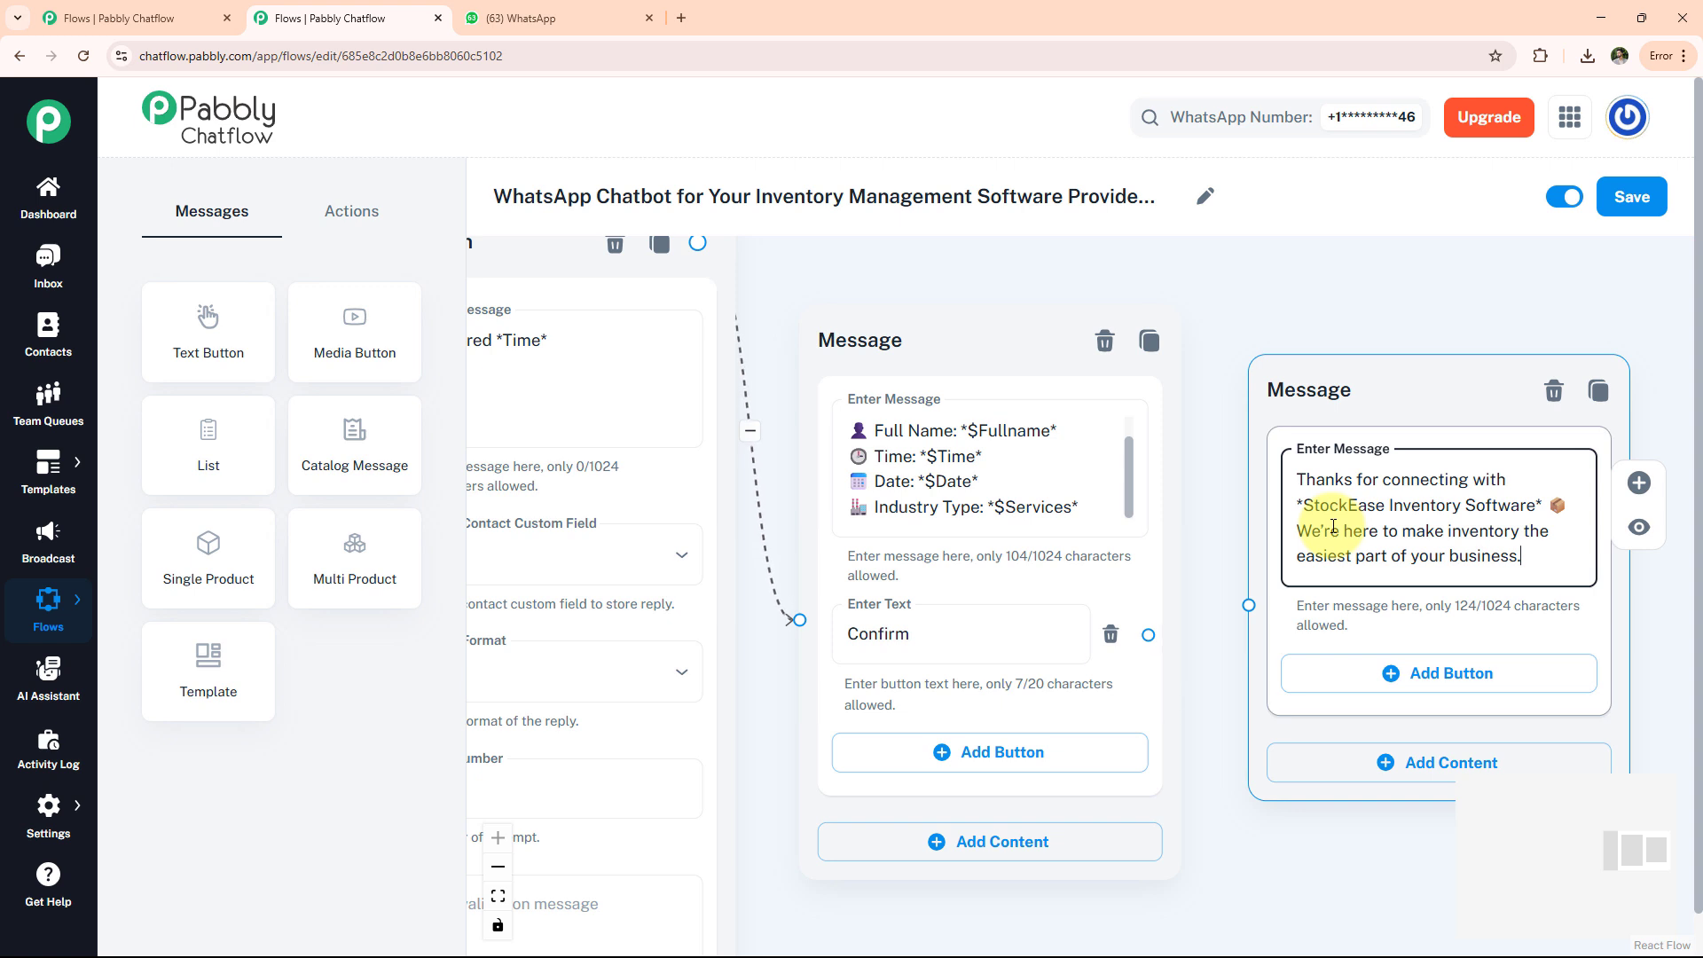
Step: Connect the Confirm button to the closing thank-you message and save the flow
drag(1148, 635, 1246, 606)
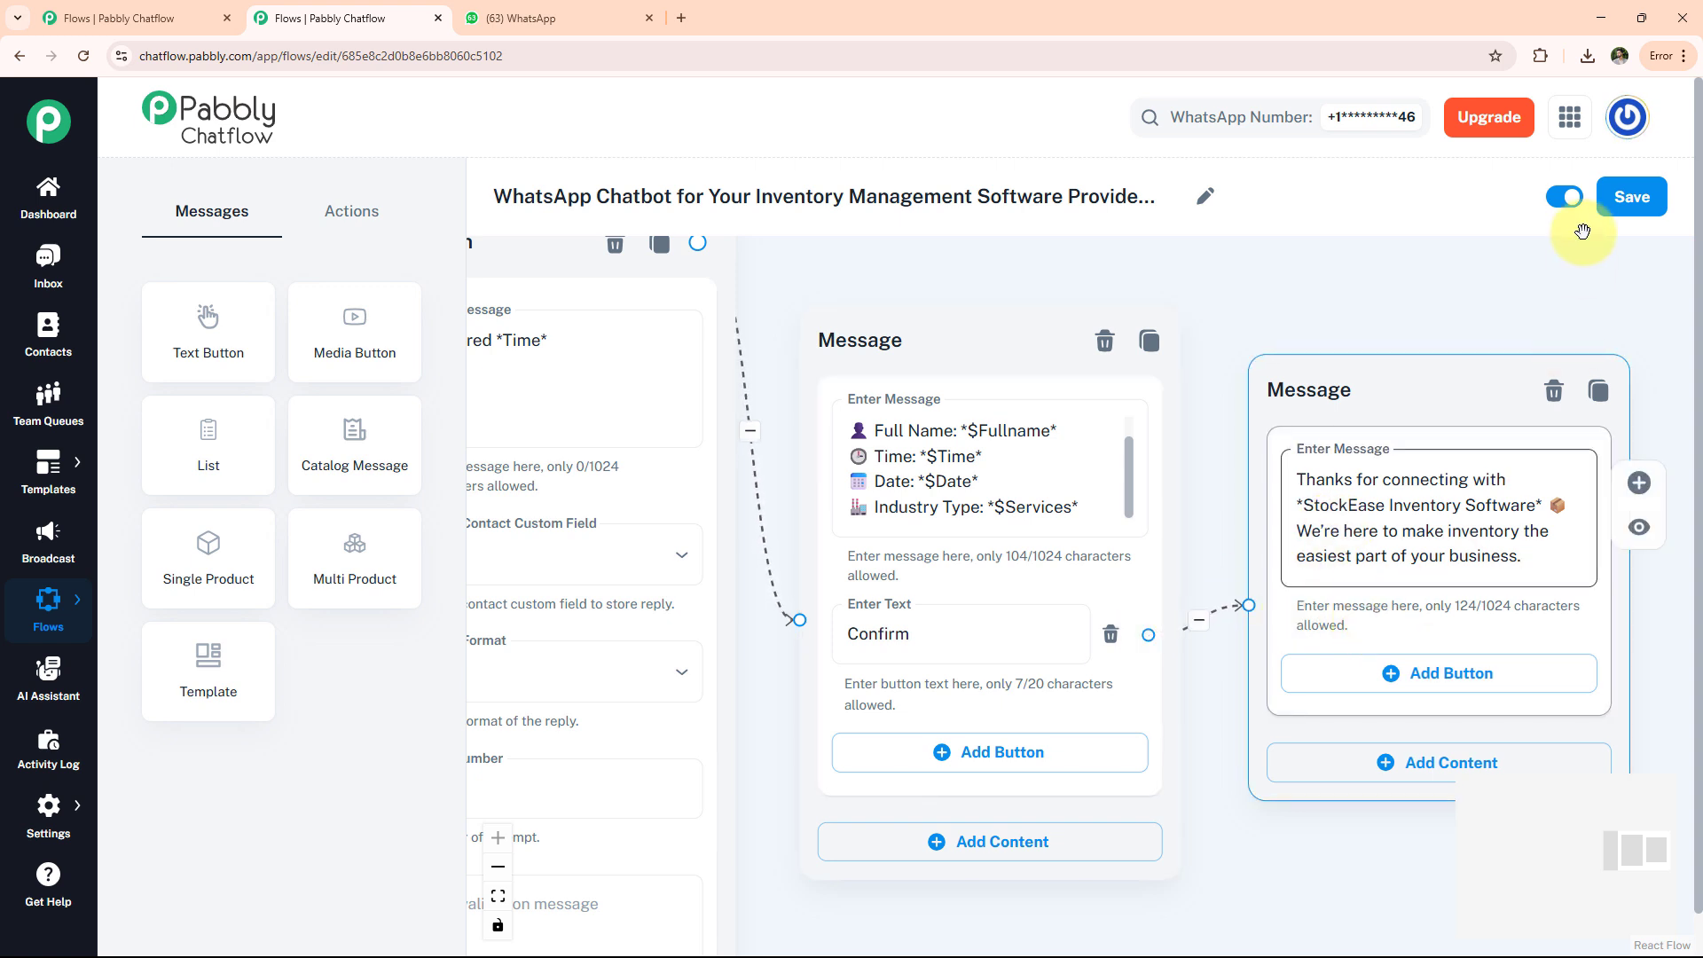
click(1635, 199)
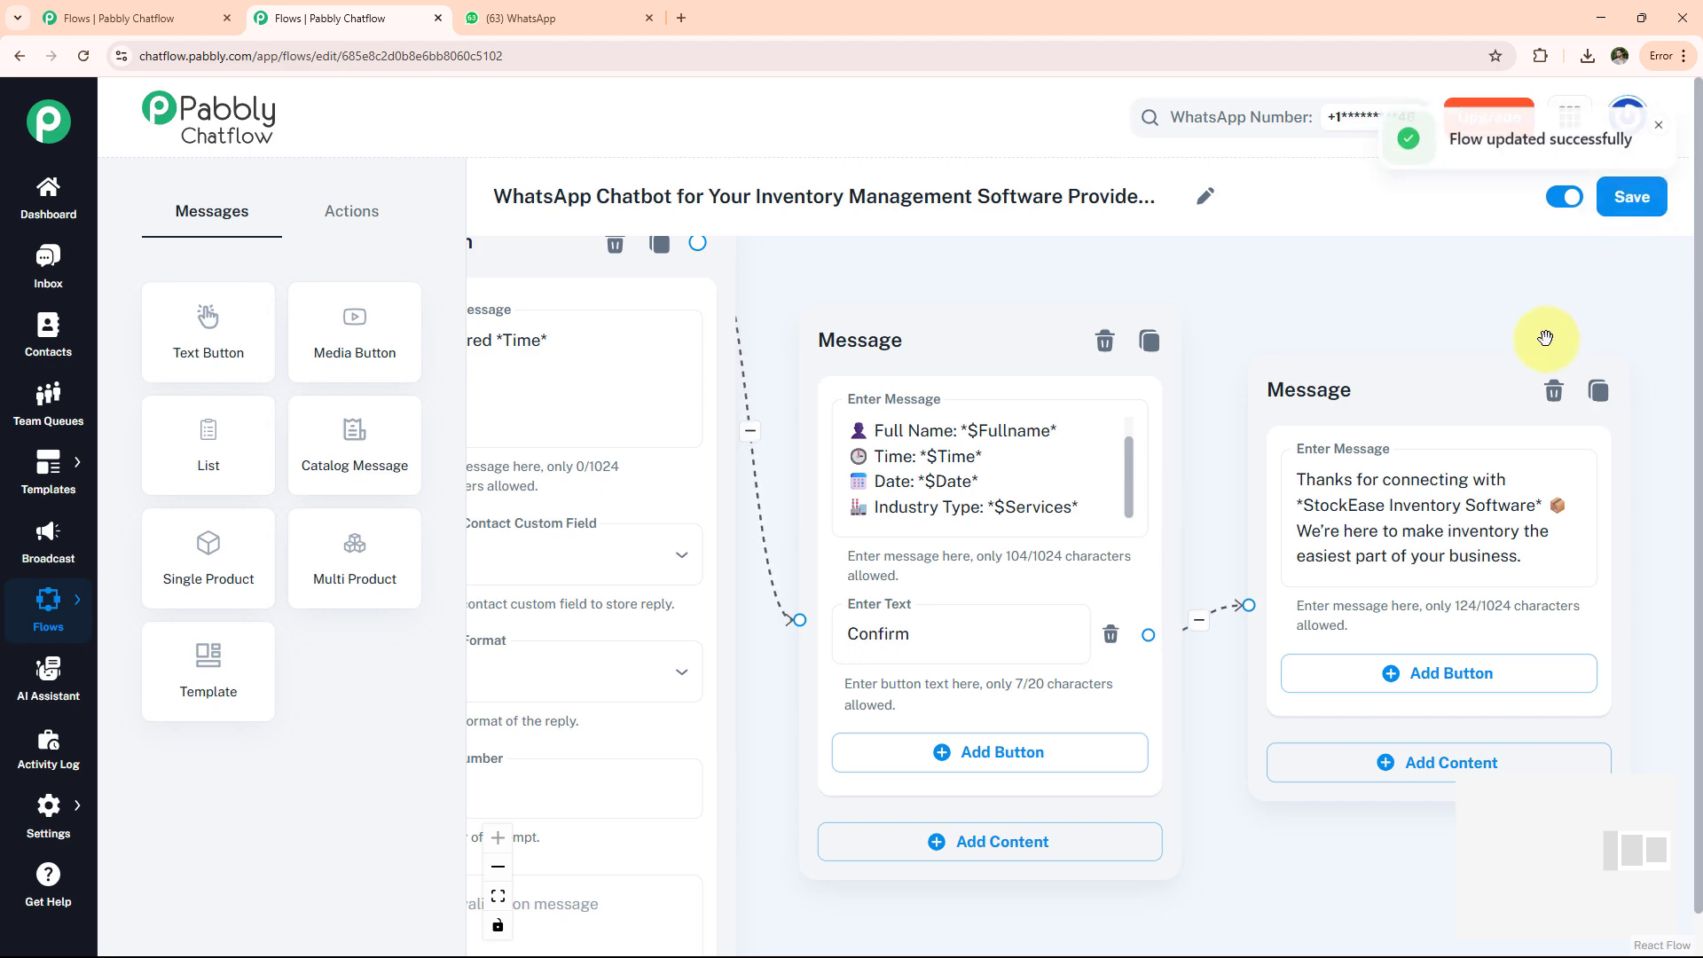
scroll(1508, 391, down, 5)
scroll(1511, 392, down, 5)
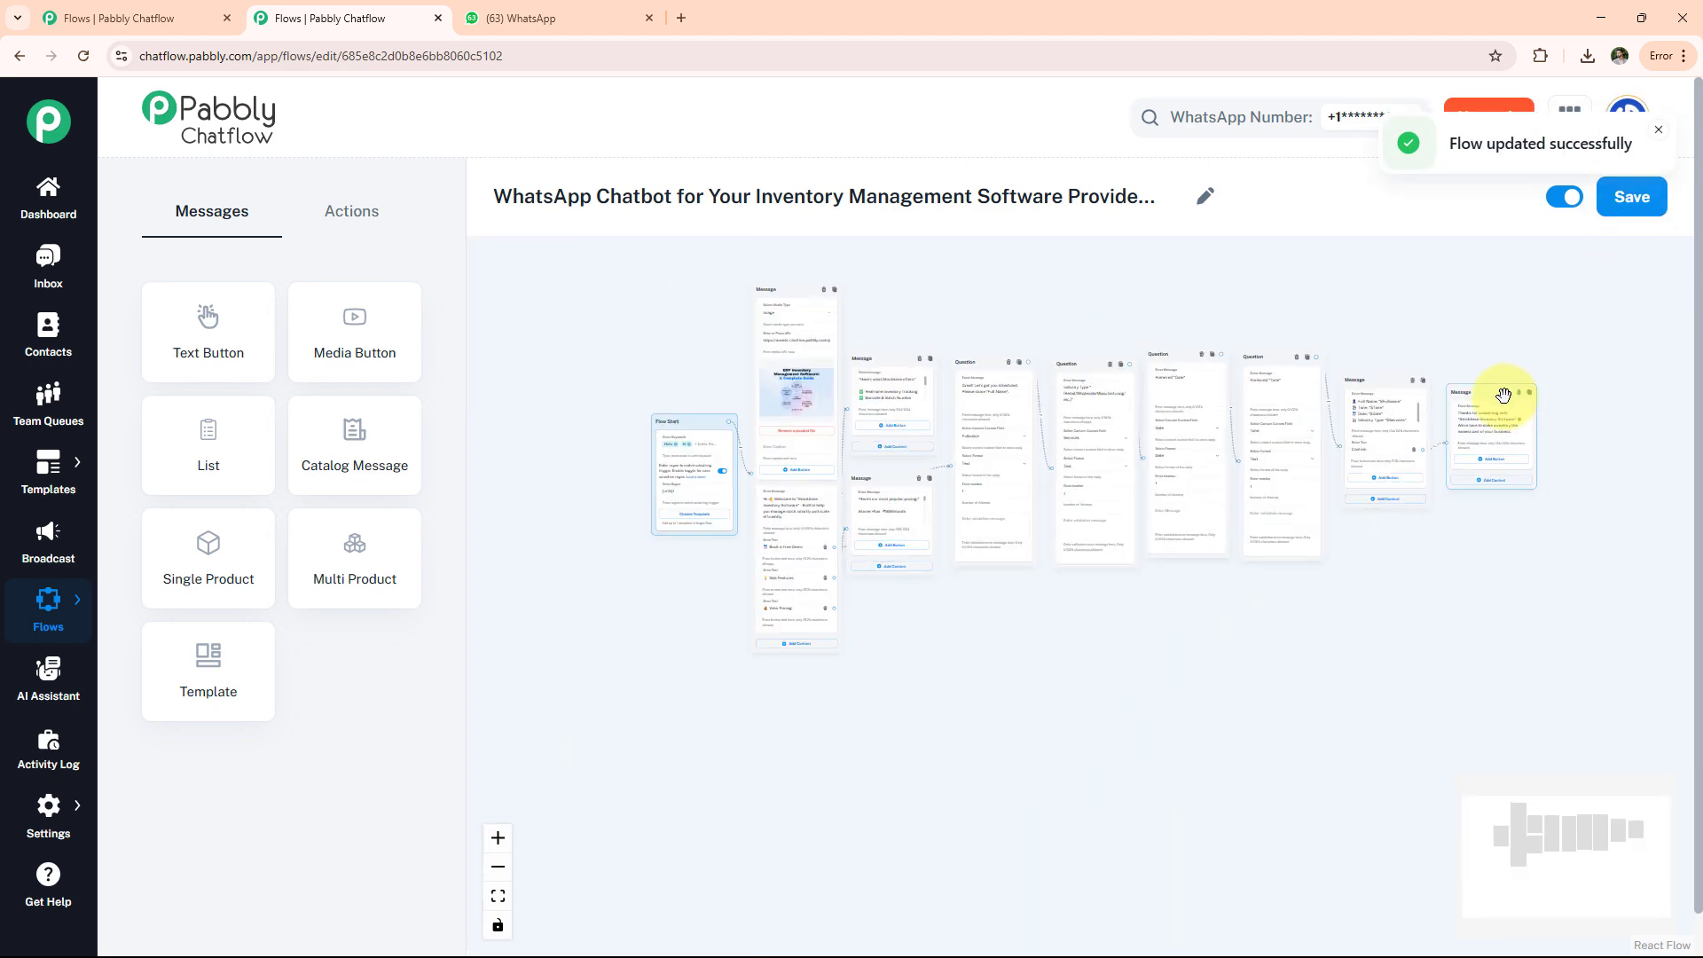
scroll(1098, 604, up, 4)
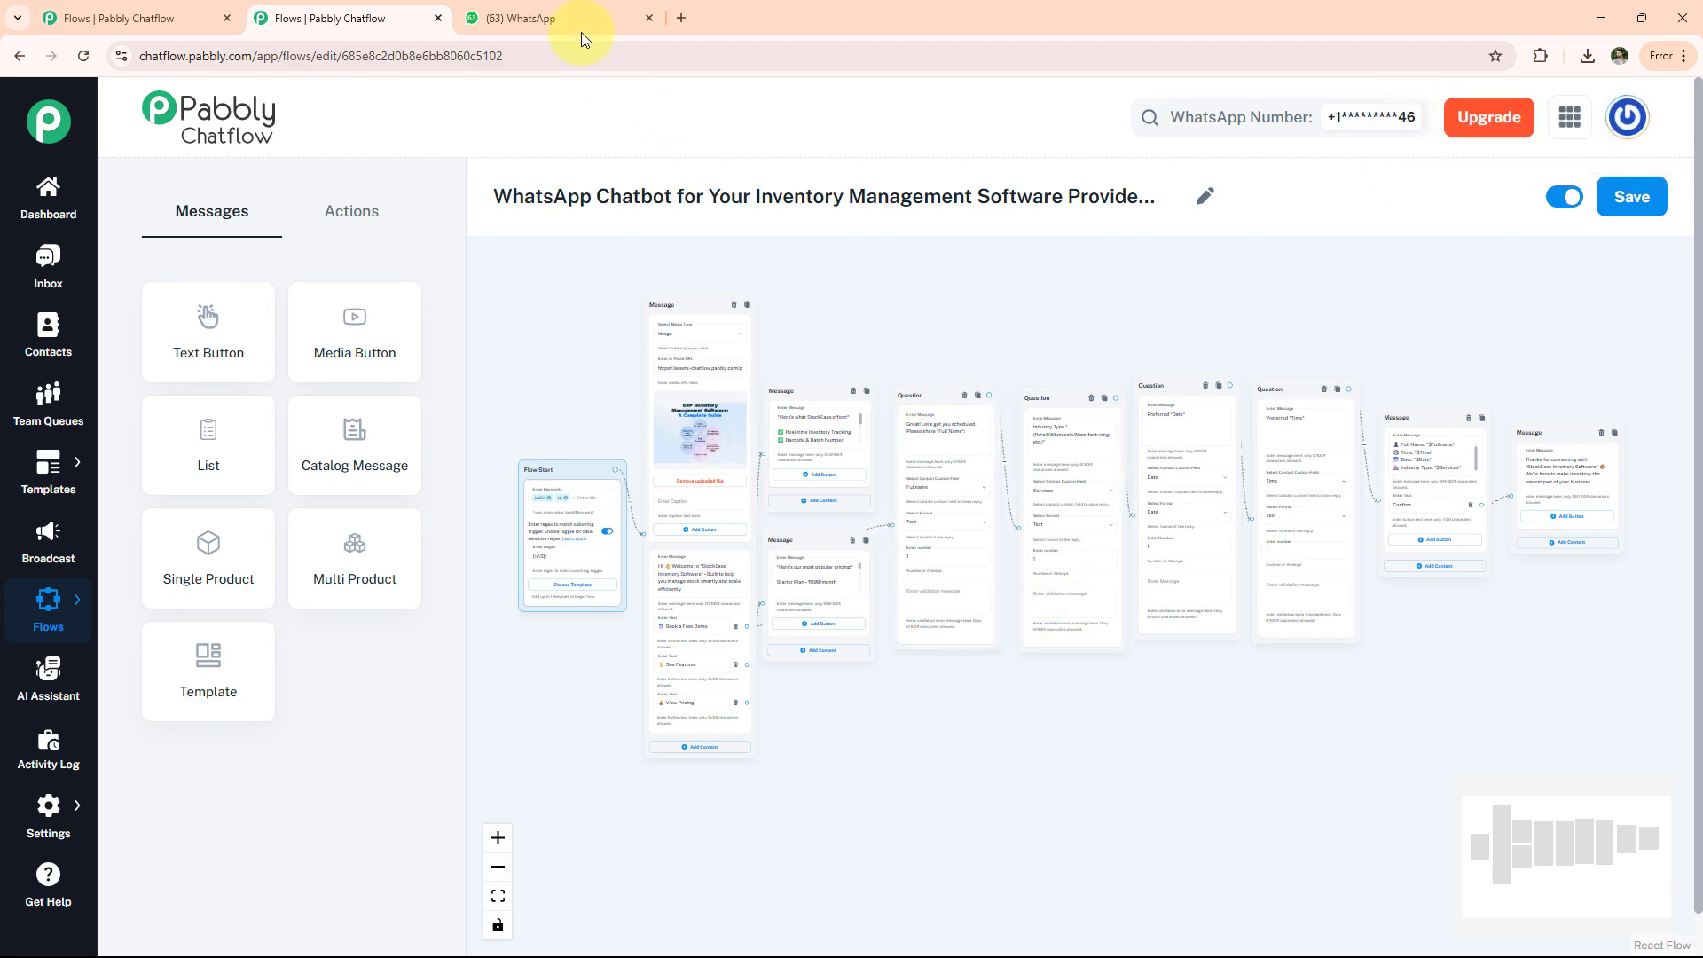
Step: Switch to WhatsApp Web and send "Hi" in the Management Software Provider Business chat to test the chatbot
click(510, 17)
click(953, 904)
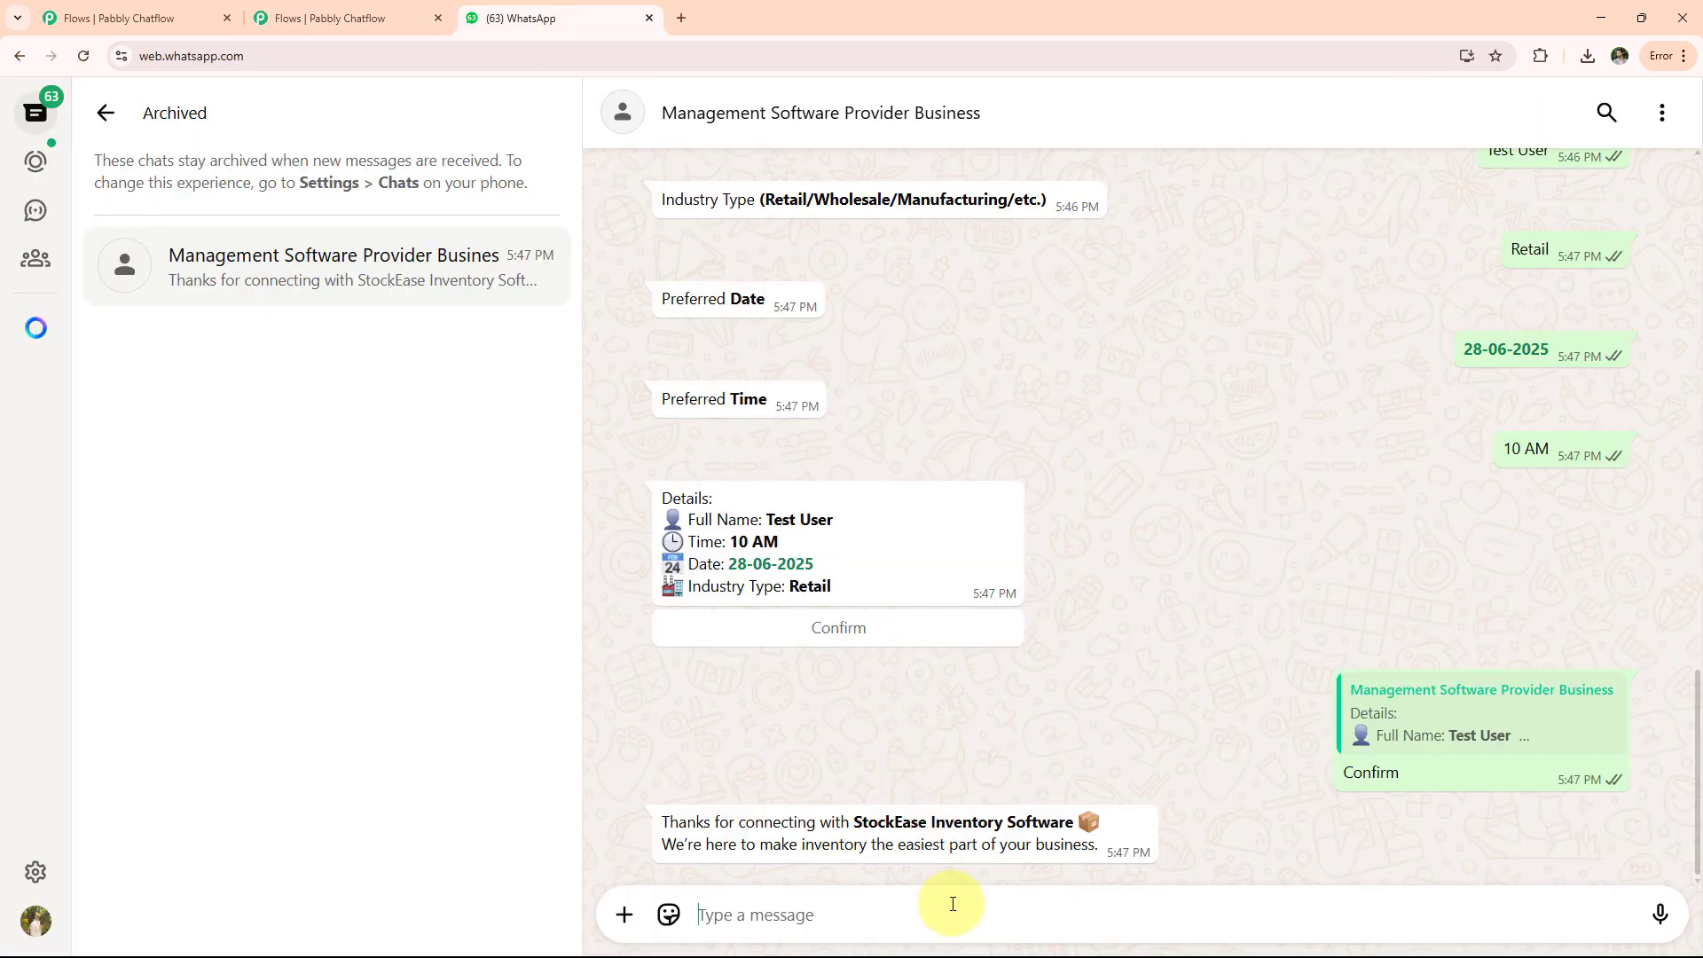
text(Hi)
key(Return)
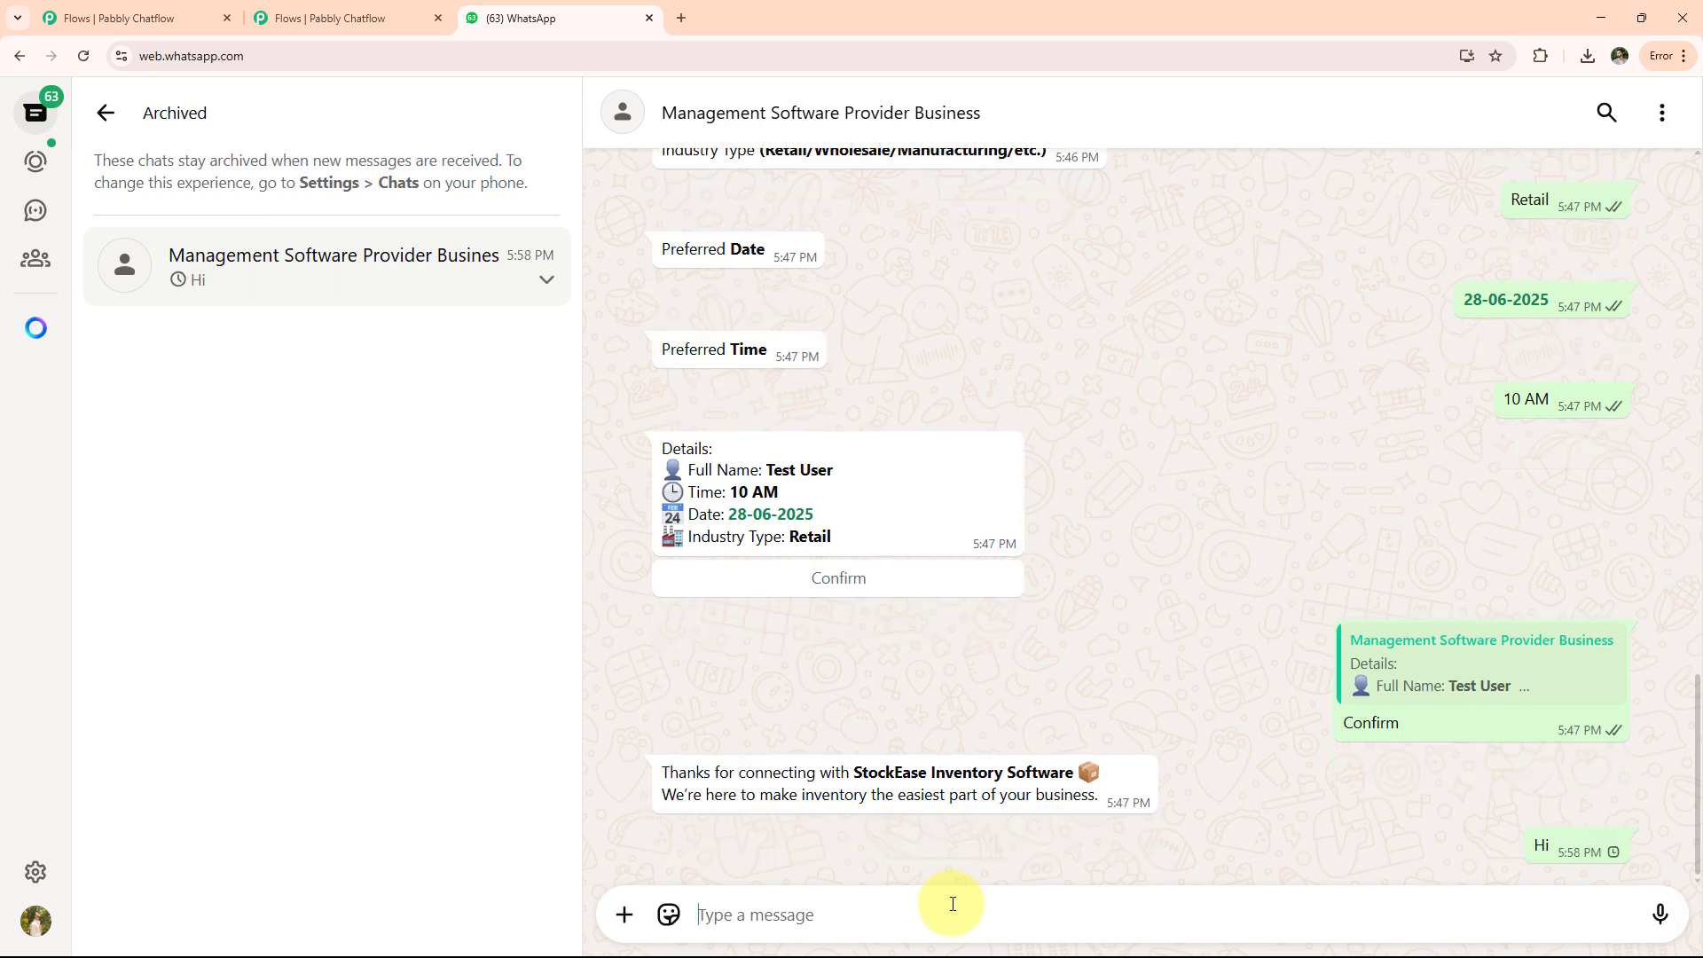